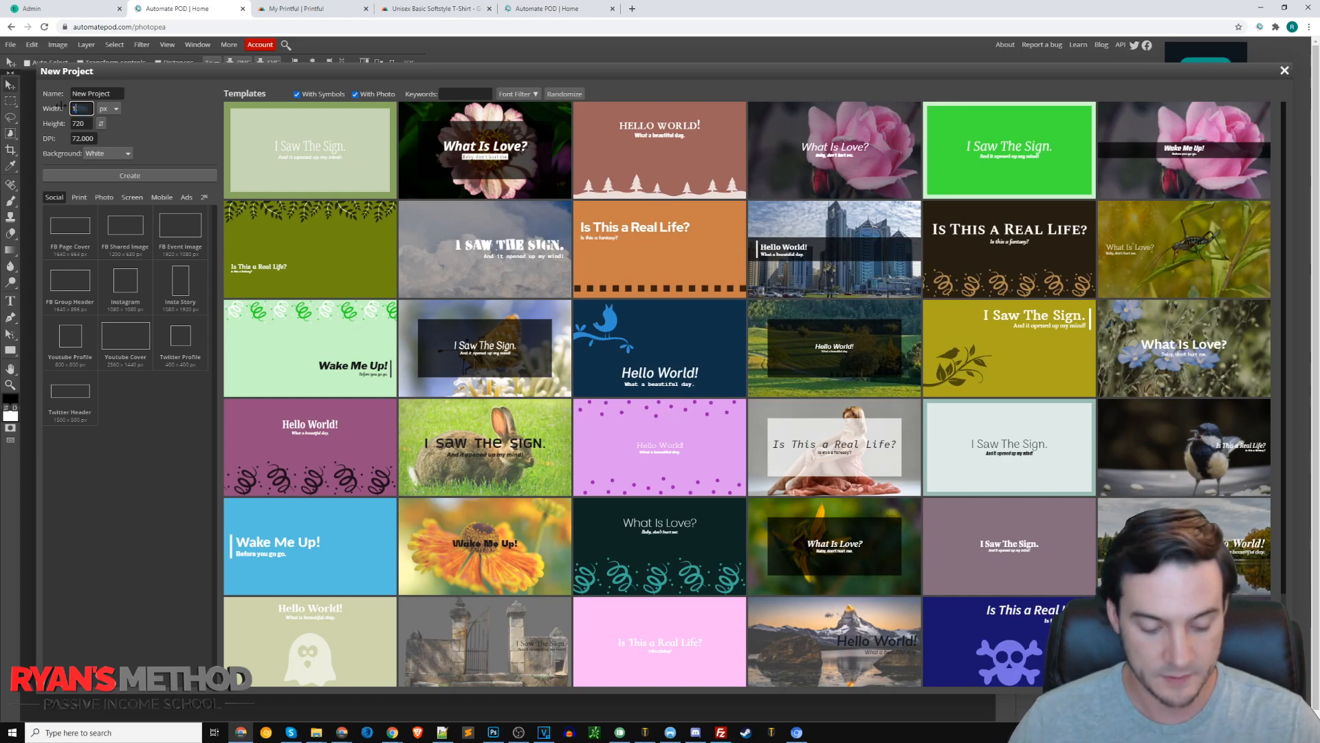
Create a new project 1140 px wide with a white background at 72 DPI
text(0)
key(Tab)
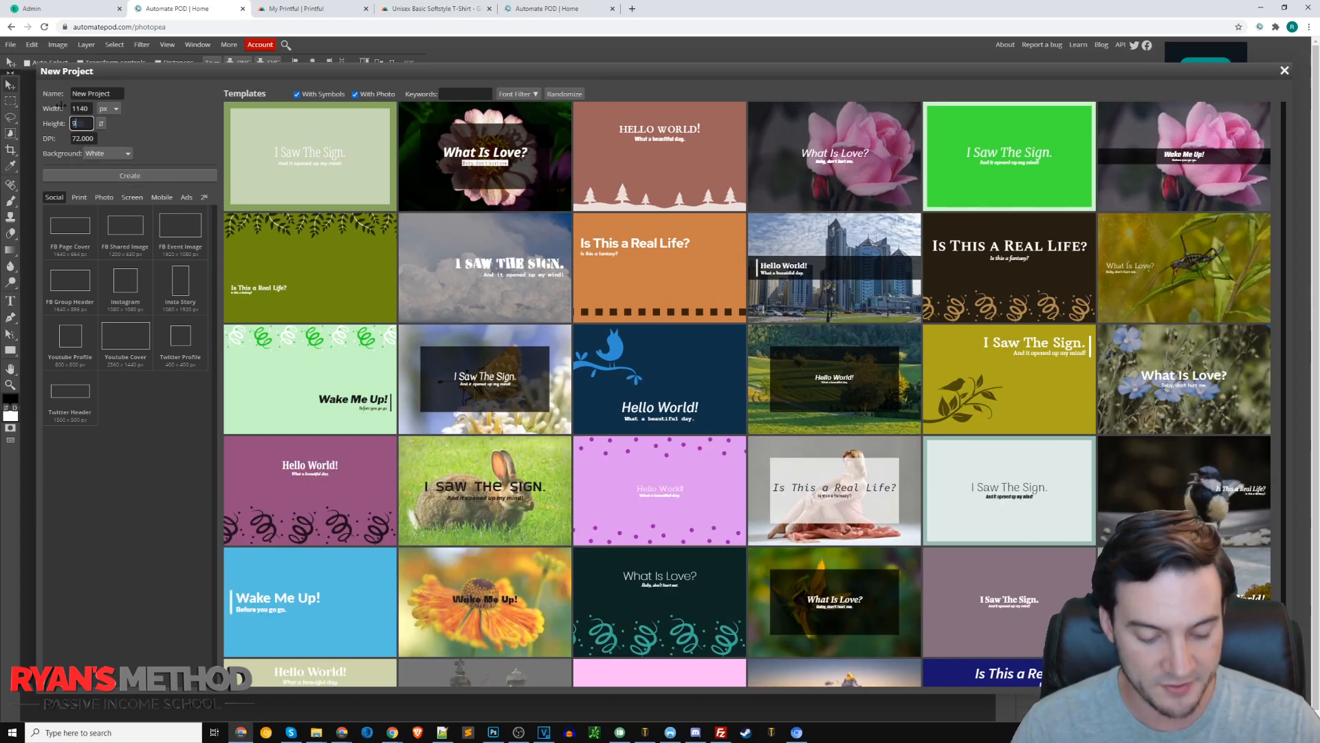
click(131, 175)
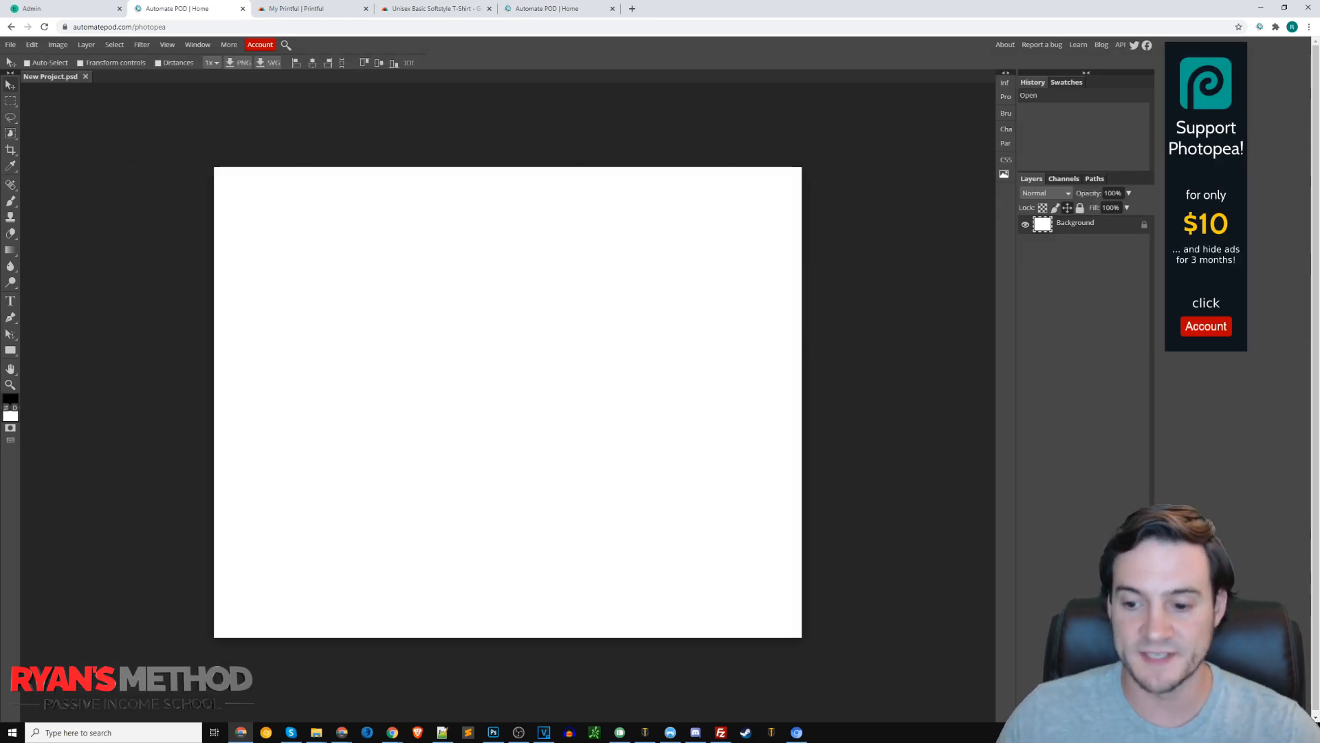
Add a layer folder above the background layer and name it Backgrounds
click(1102, 714)
double_click(1074, 223)
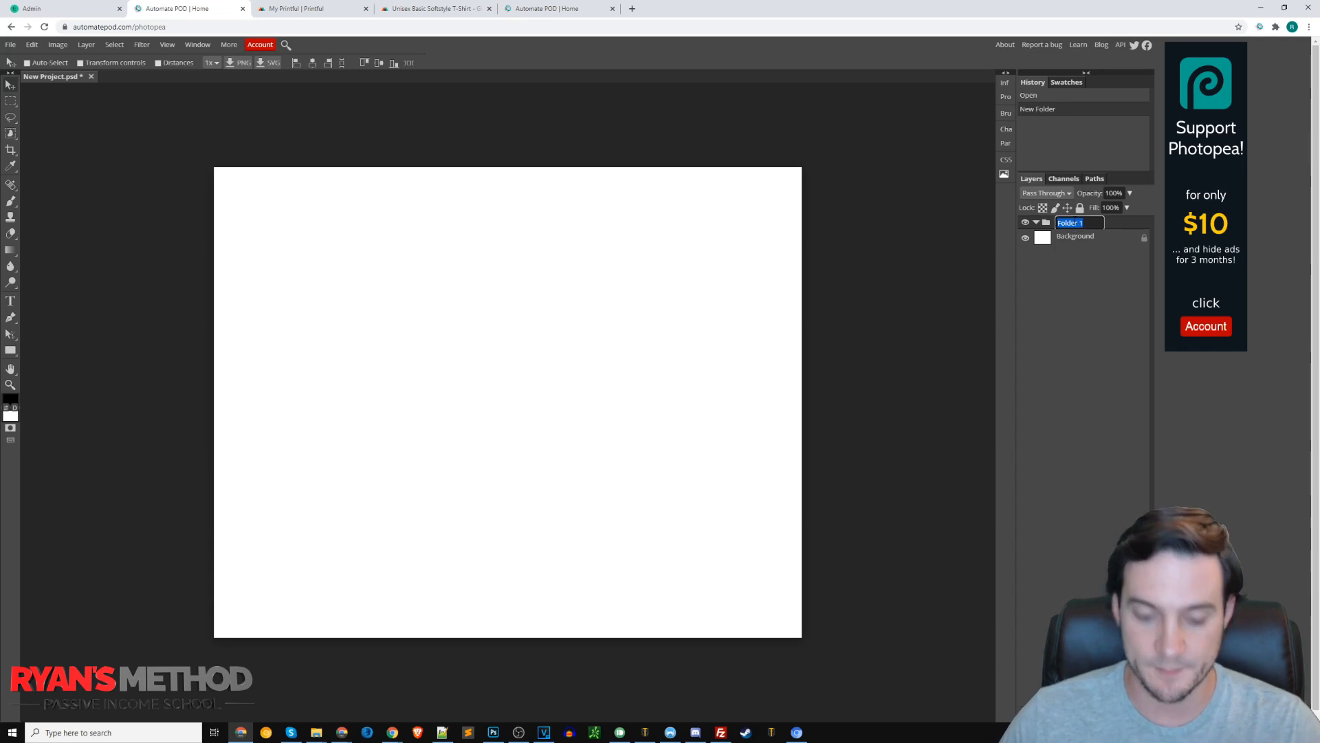
text(Backgrounds)
key(Return)
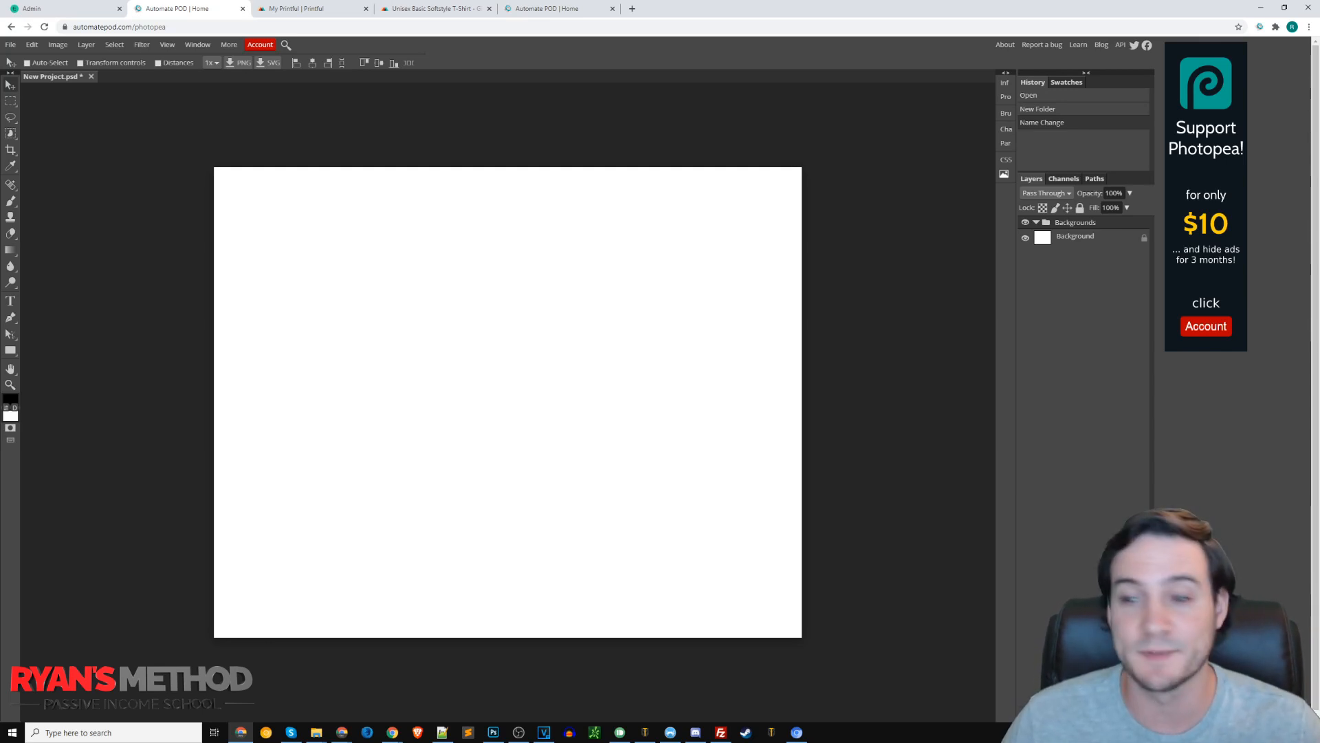
Open pexels.com in a new browser tab and search its stock photos for wood
click(630, 9)
text(pexels.com)
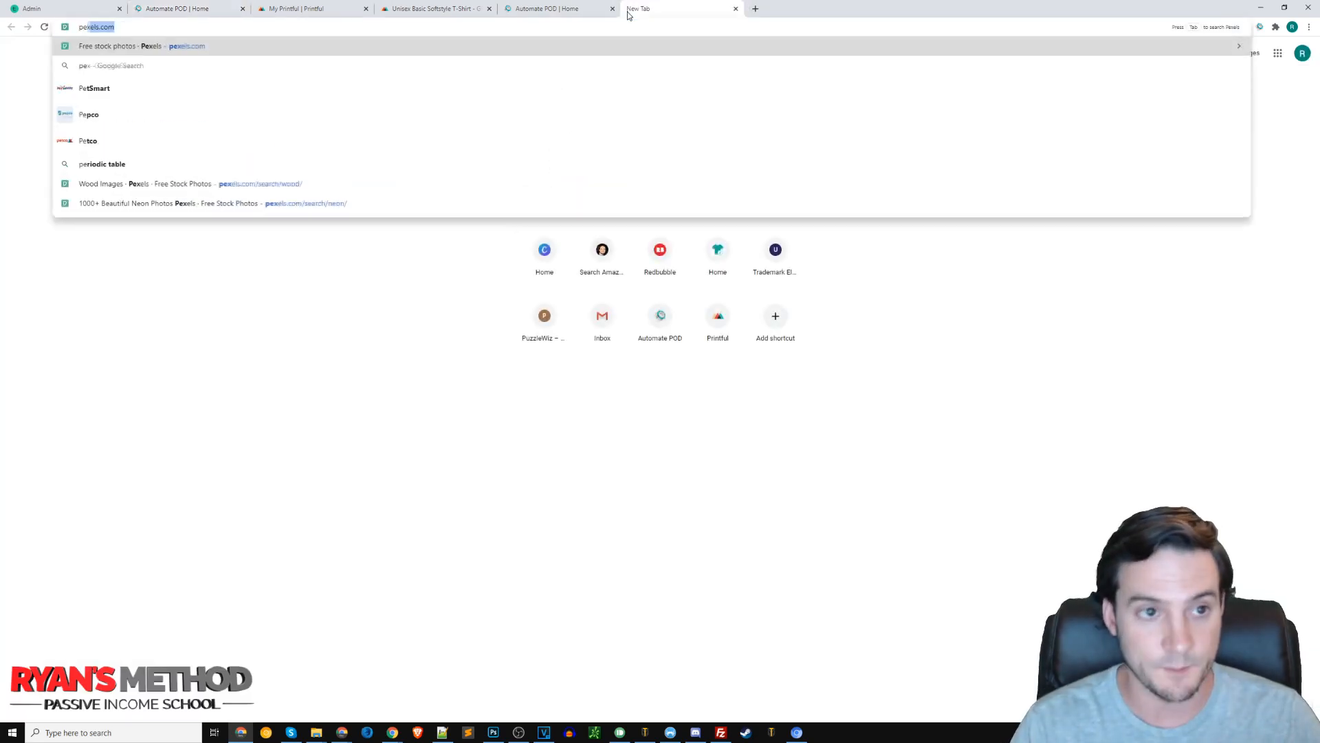
key(Return)
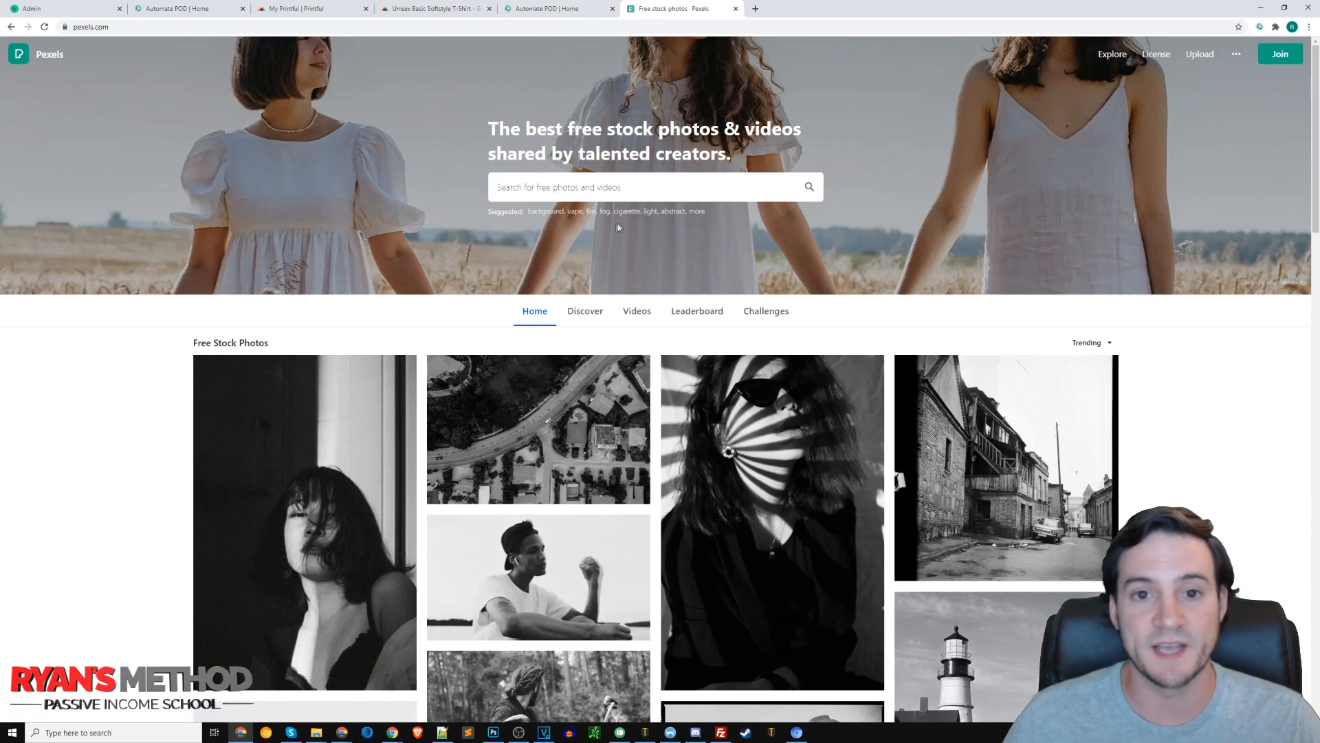
click(584, 190)
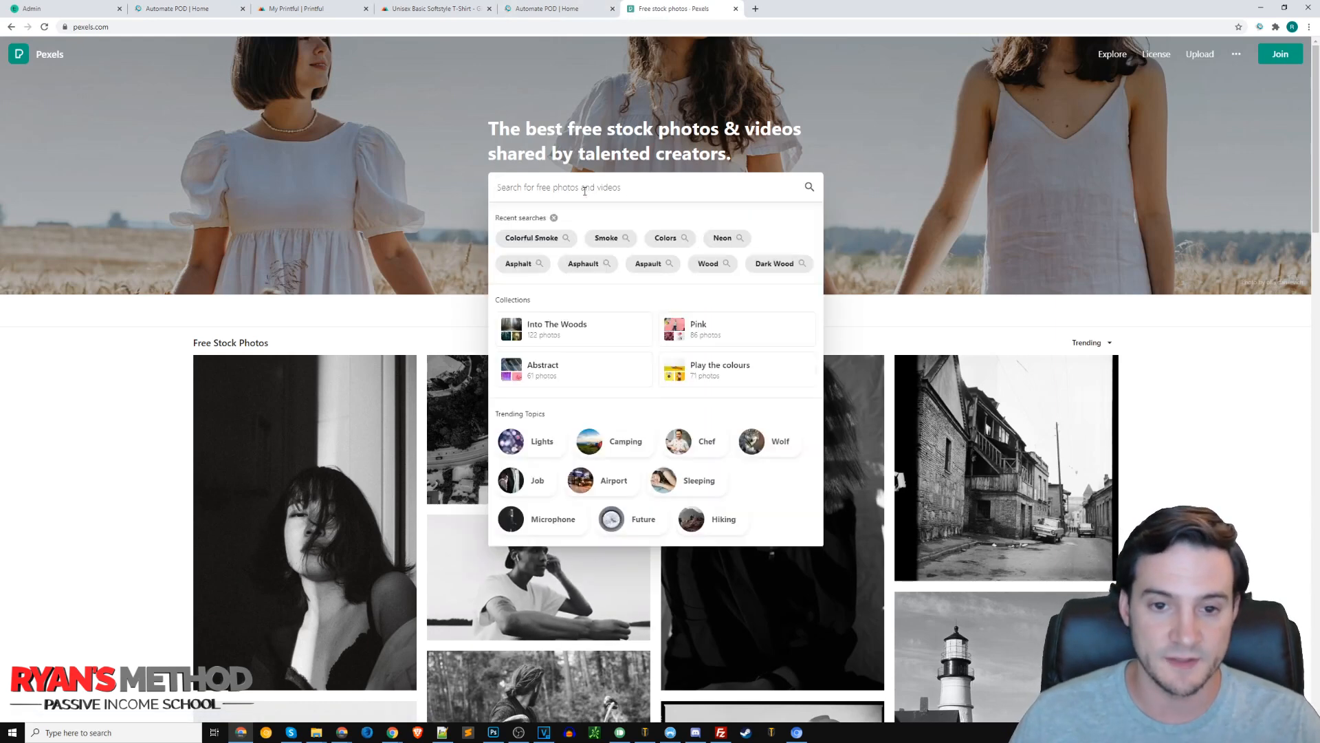
text(wood)
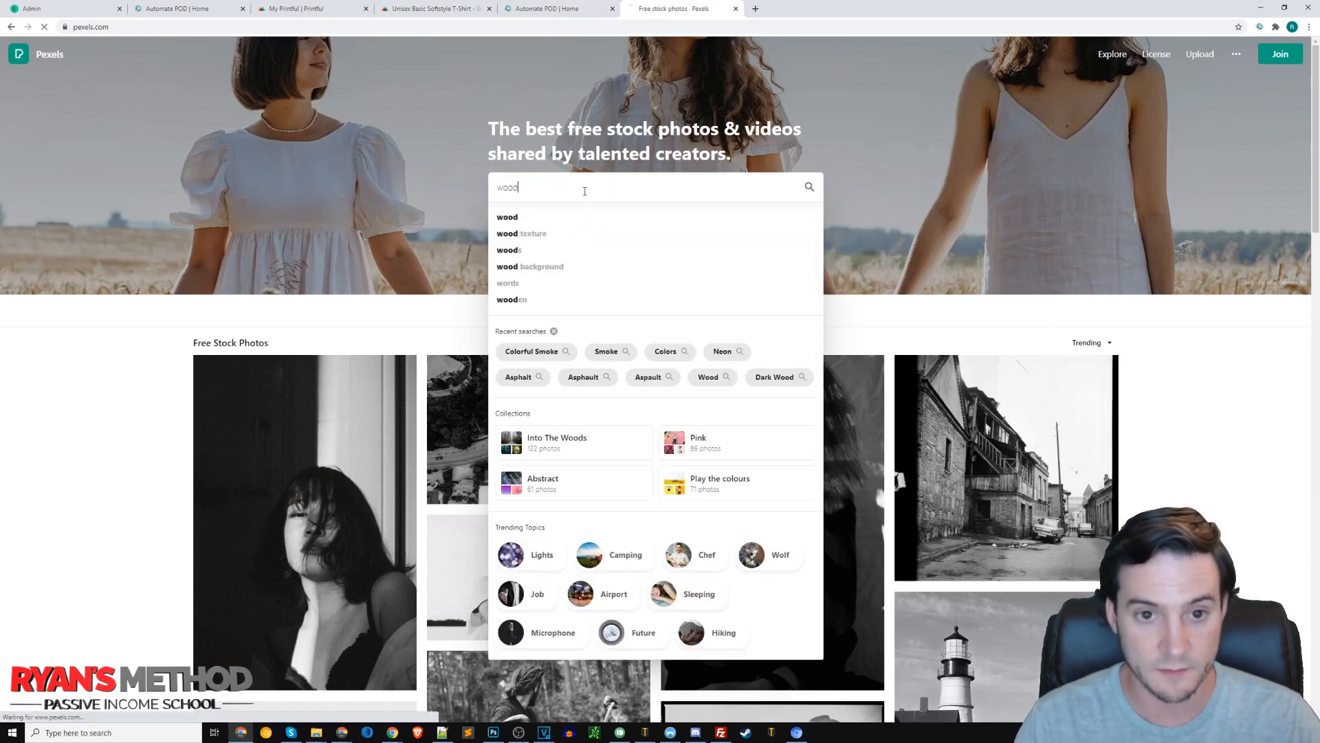
key(Return)
Examine the dark brown wooden plank photos in the search results as possible mockup backgrounds
scroll(607, 179, down, 9)
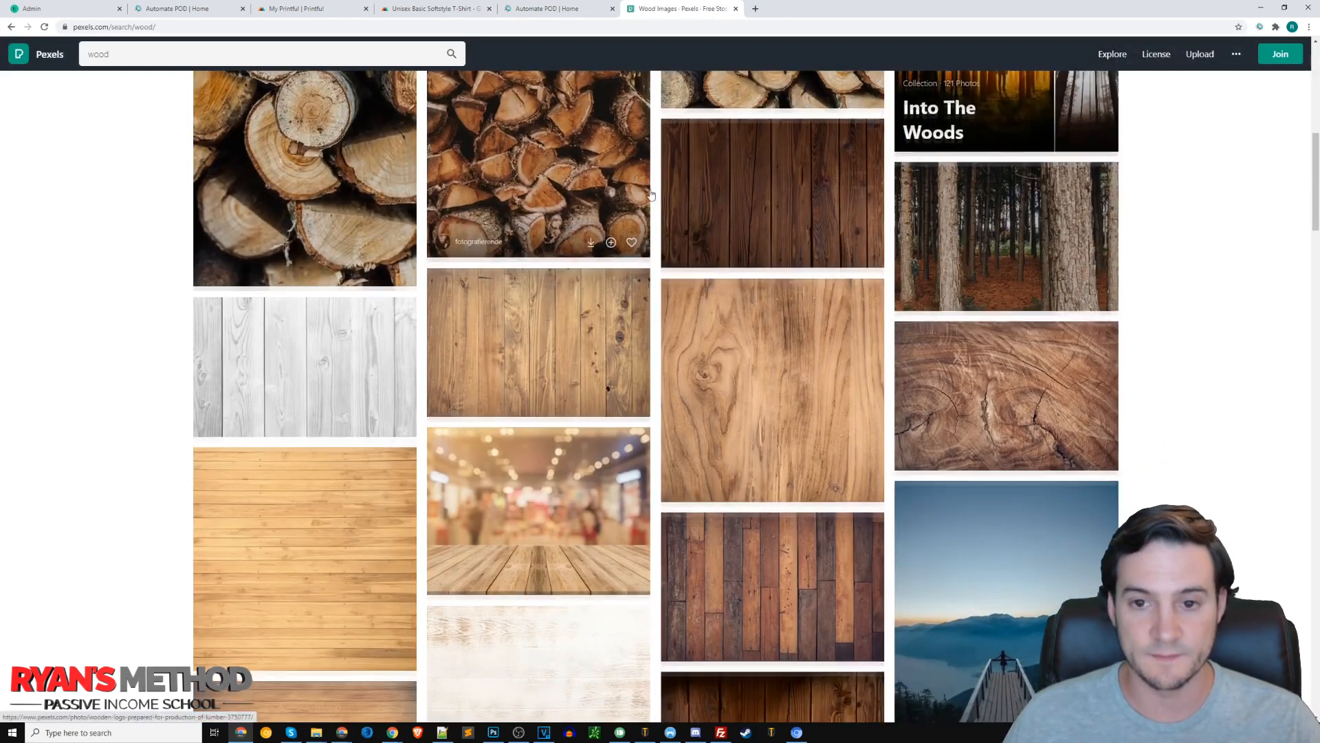
click(745, 177)
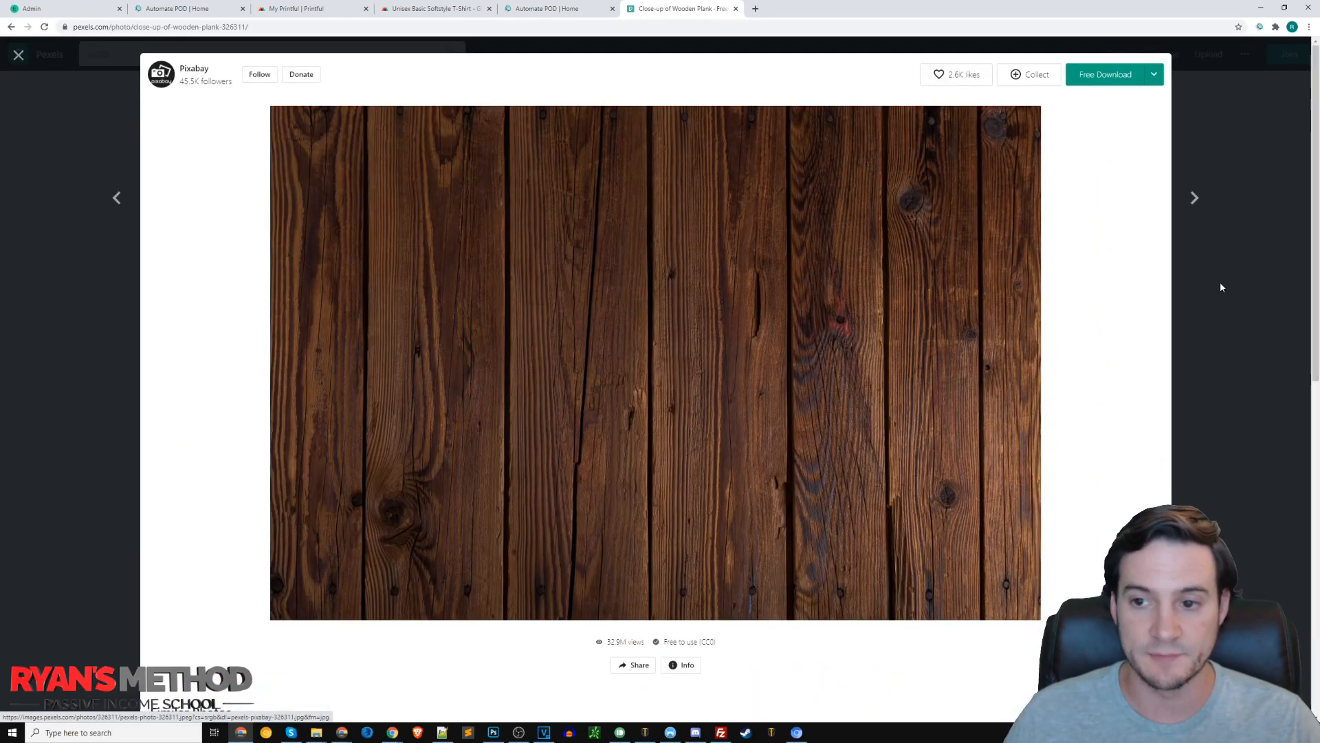
click(1219, 282)
scroll(862, 370, down, 2)
click(767, 368)
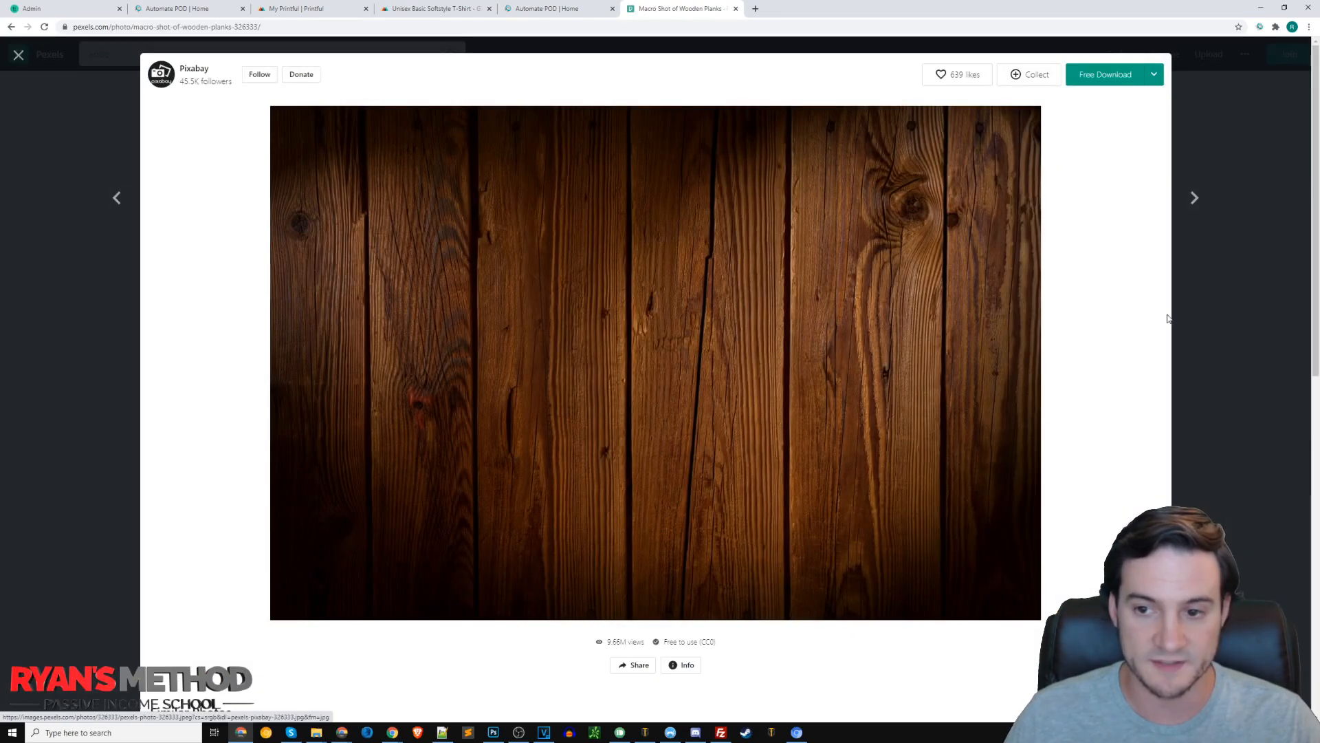
click(1266, 287)
scroll(940, 317, down, 1)
scroll(940, 317, down, 1)
click(554, 324)
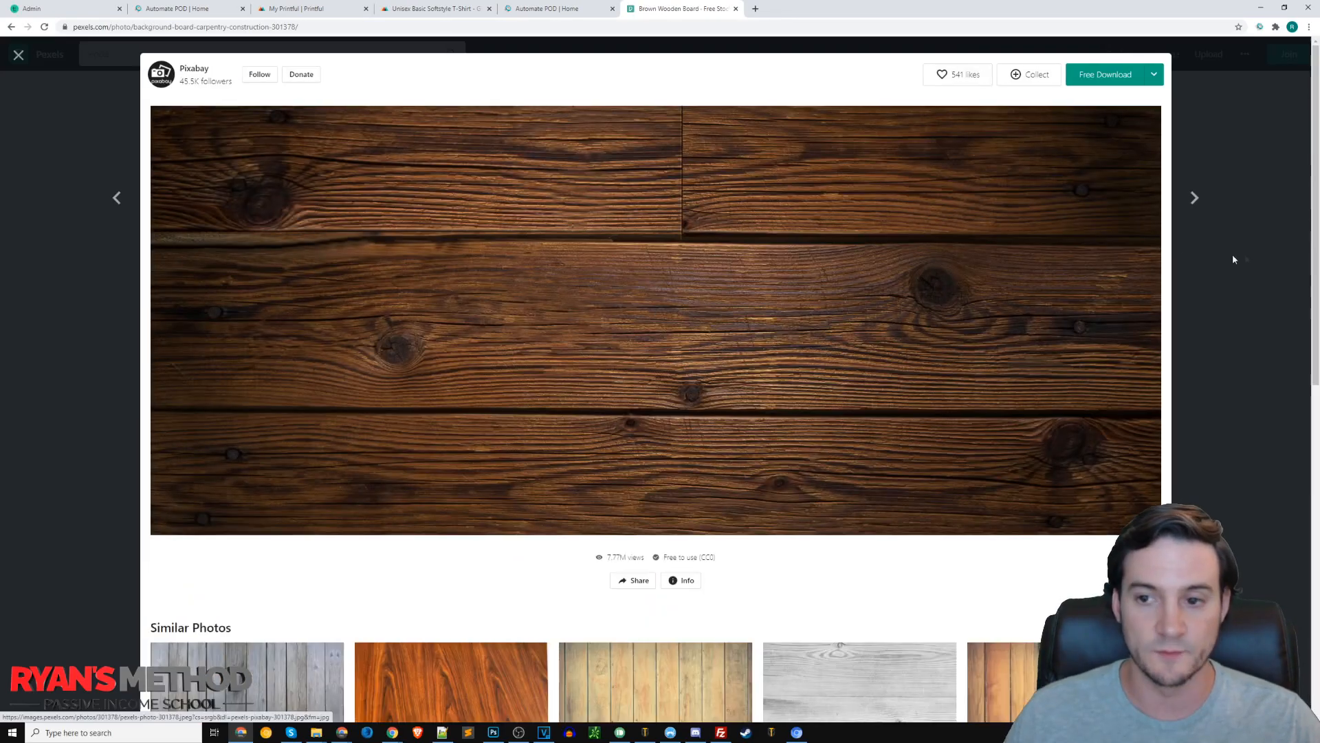
click(1223, 257)
Look further through the wood results, previewing the light wood surface, the teal fence and the pastel multicolored planks
scroll(980, 335, down, 5)
scroll(980, 335, down, 3)
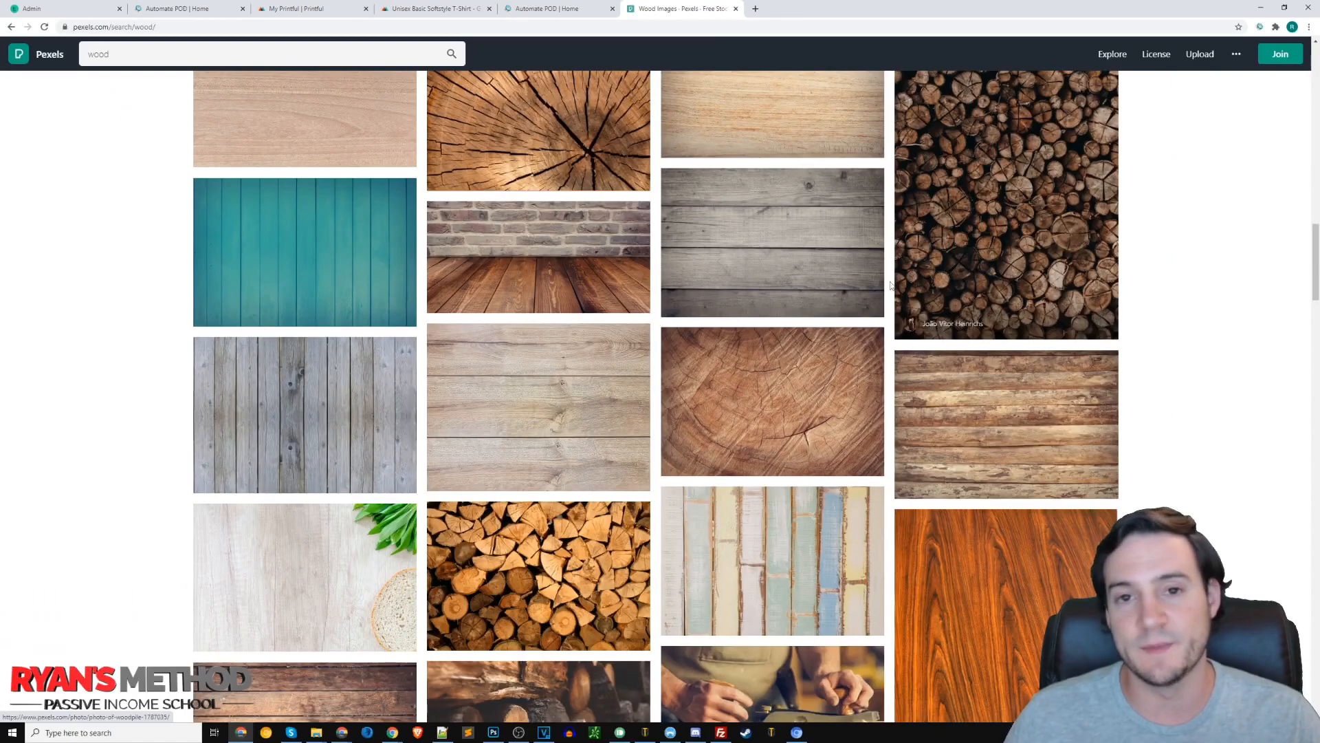
scroll(835, 276, up, 2)
click(760, 238)
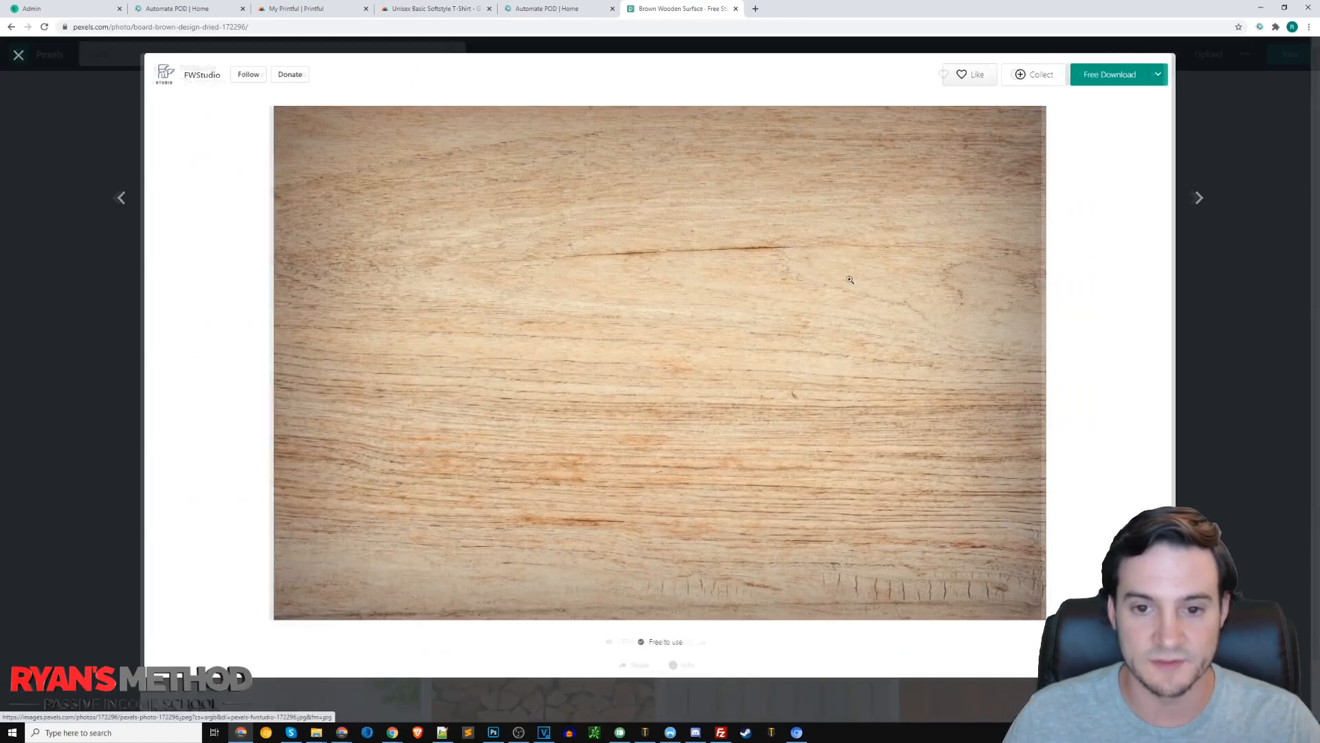
click(1214, 300)
scroll(908, 328, down, 1)
click(310, 357)
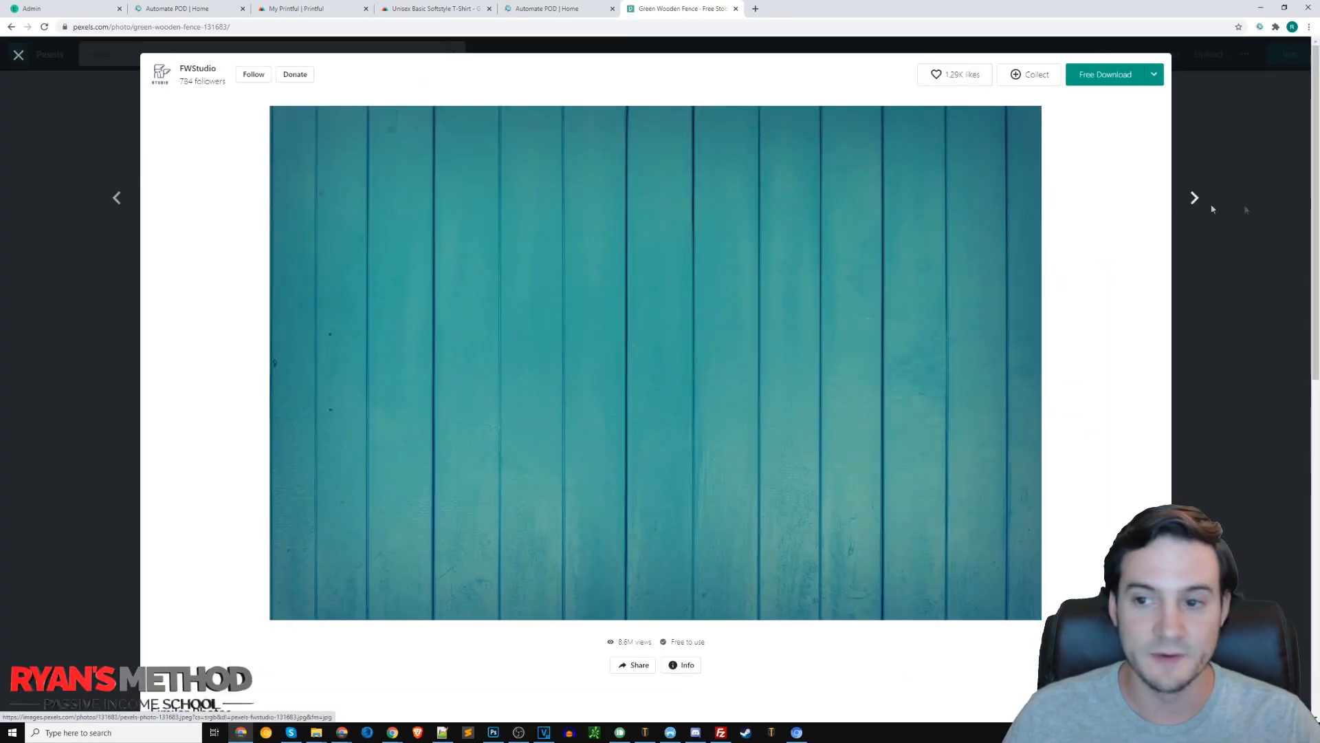
click(1242, 285)
click(307, 357)
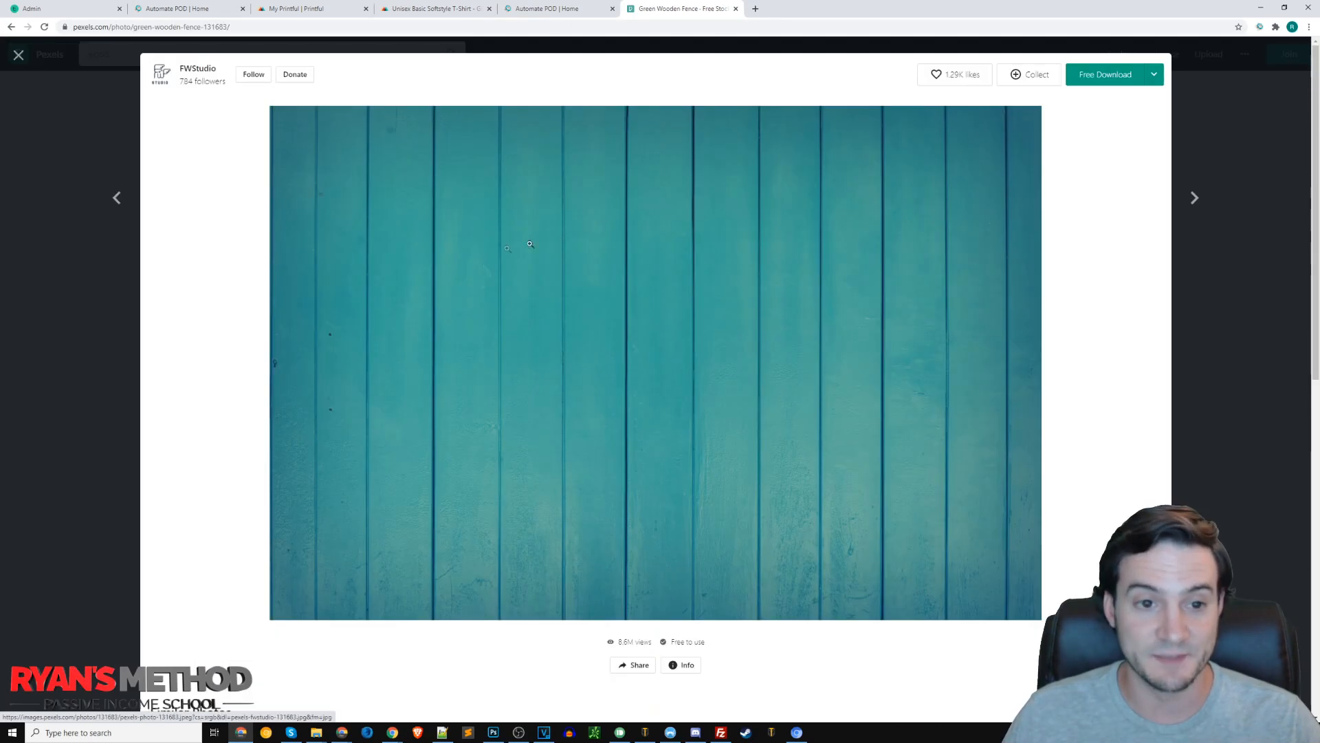
click(78, 286)
scroll(507, 303, down, 3)
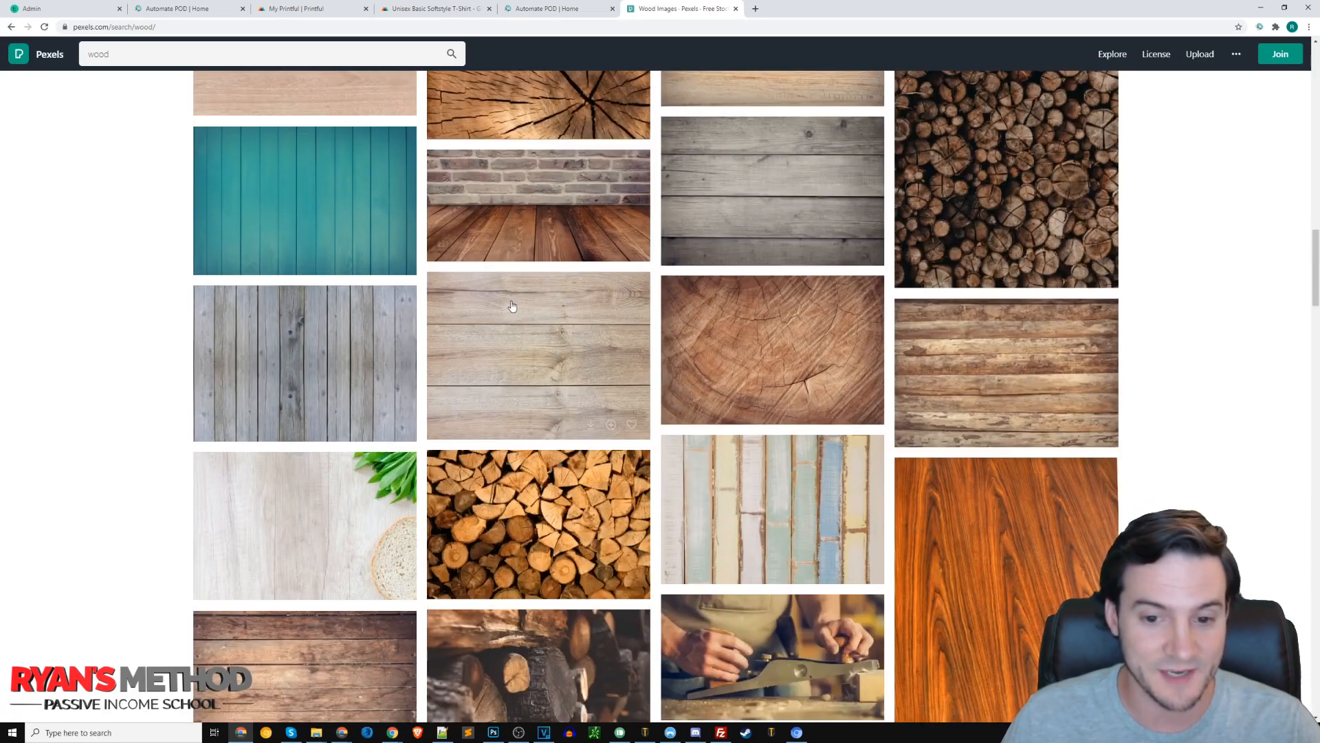
click(800, 356)
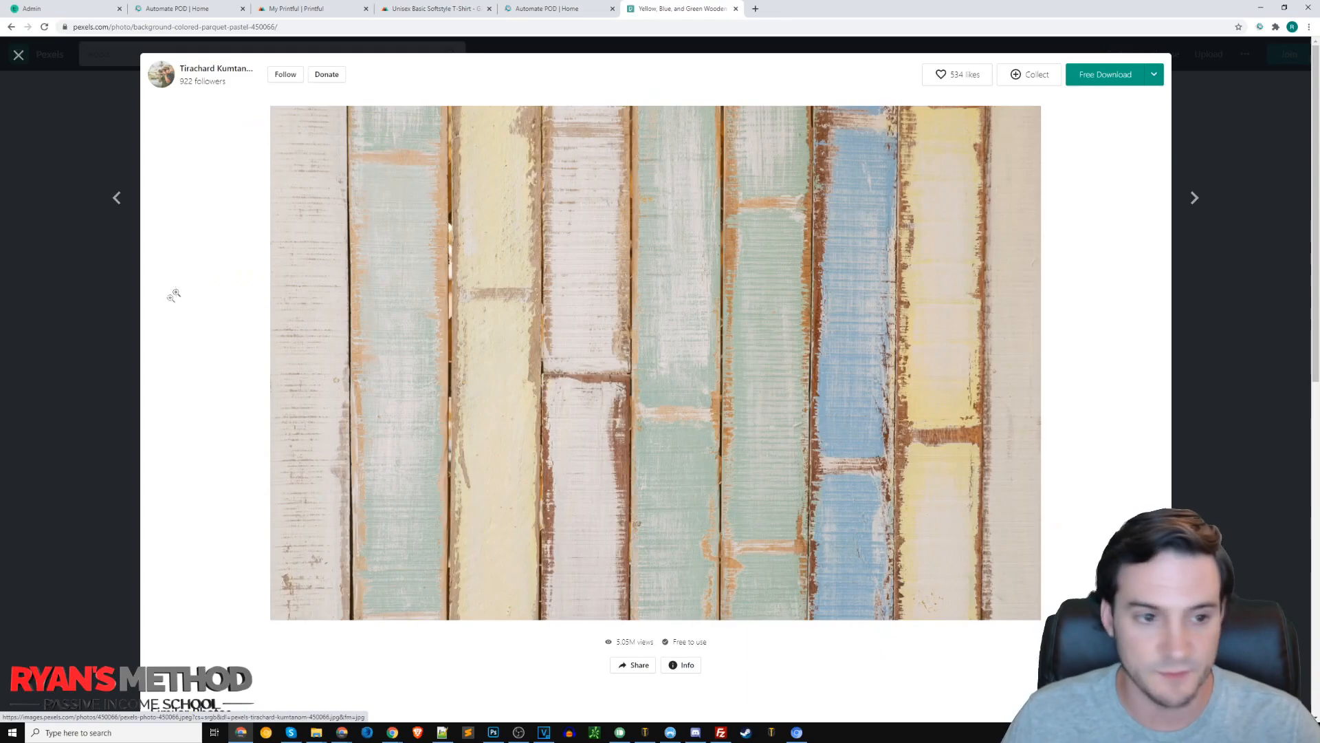
click(172, 294)
Continue examining the wood results, previewing the reddish-brown planks and the bright red wooden surface
scroll(633, 368, down, 3)
scroll(634, 368, down, 2)
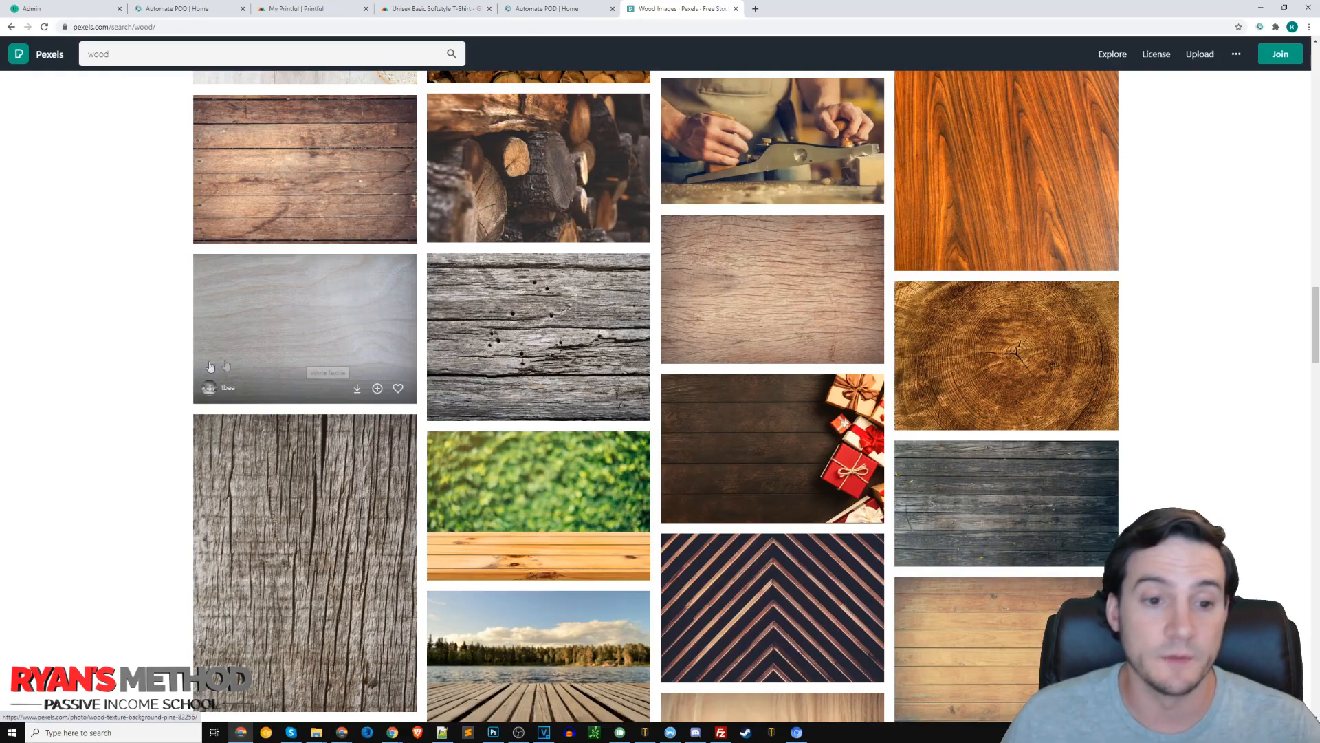
scroll(103, 368, down, 6)
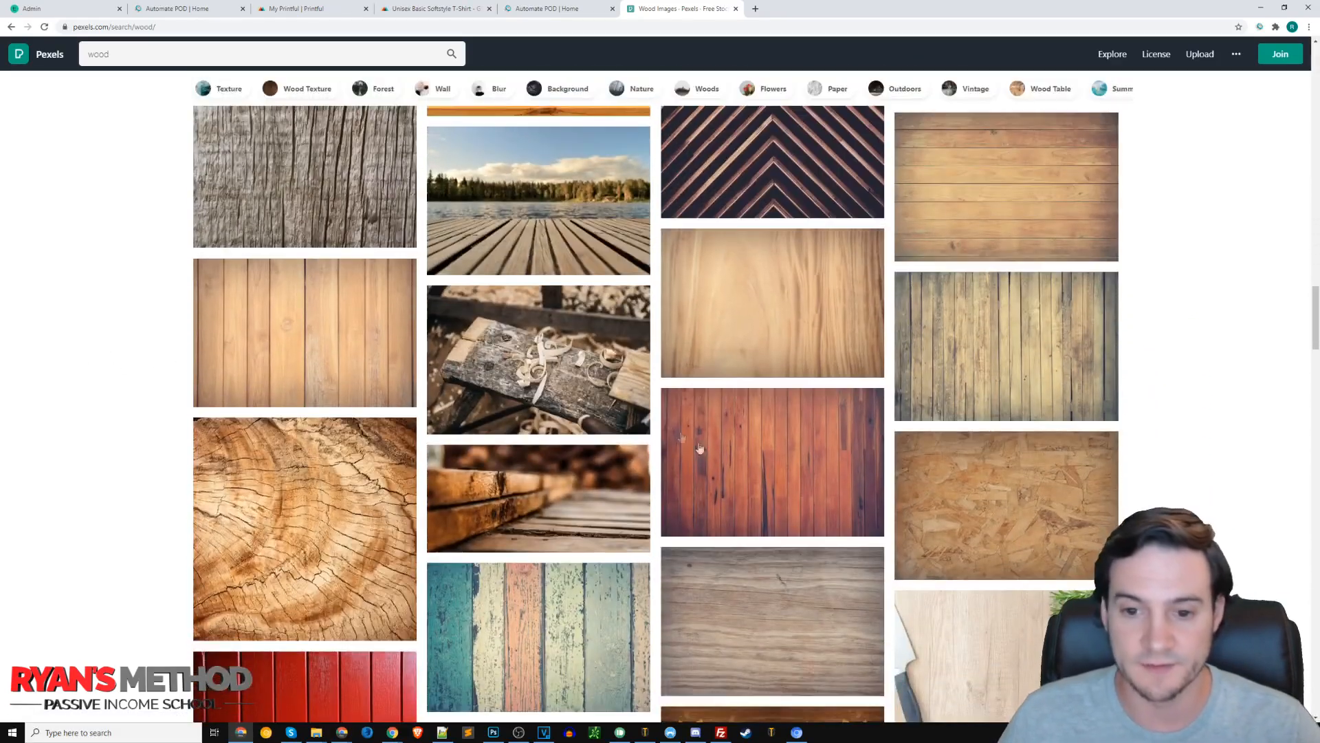
click(698, 449)
click(137, 258)
scroll(327, 353, down, 8)
scroll(328, 353, up, 5)
click(328, 353)
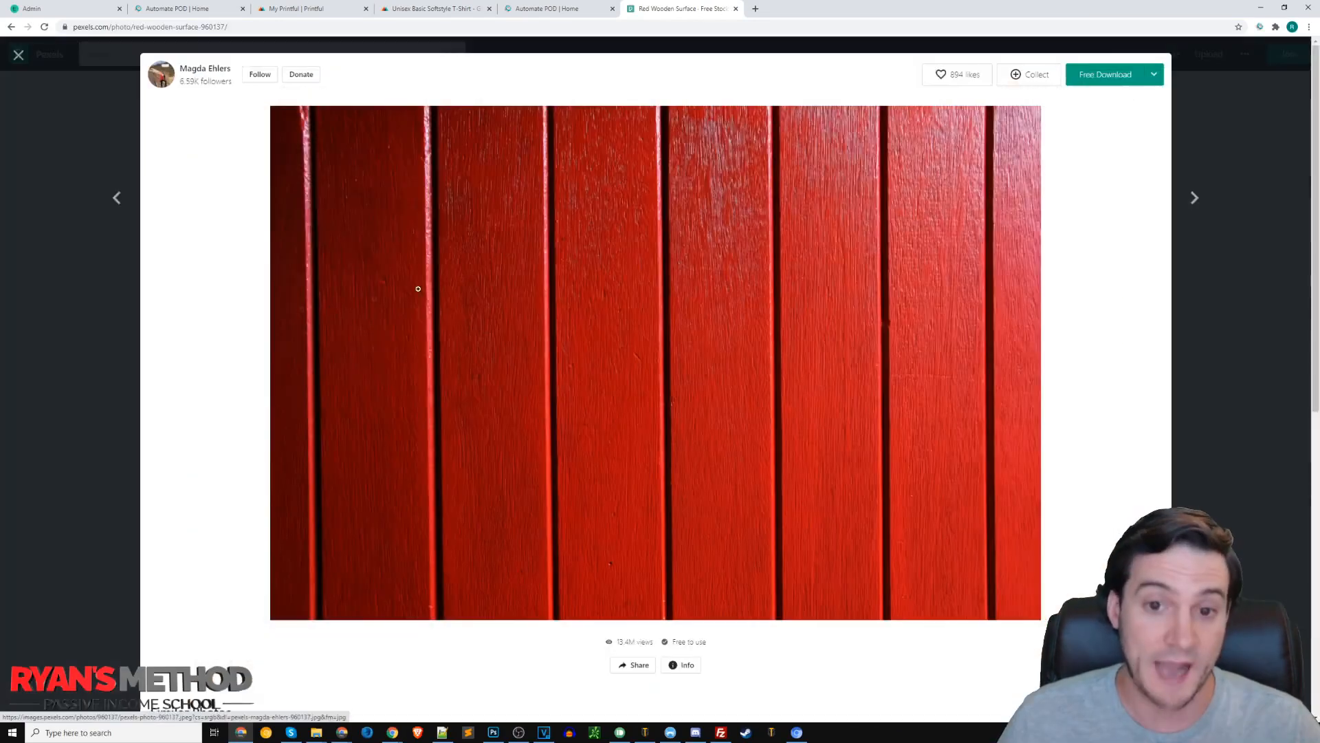
click(86, 299)
Copy the weathered brown vertical planks photo from Pexels and paste it into the Backgrounds folder of the Photopea project
scroll(370, 385, down, 10)
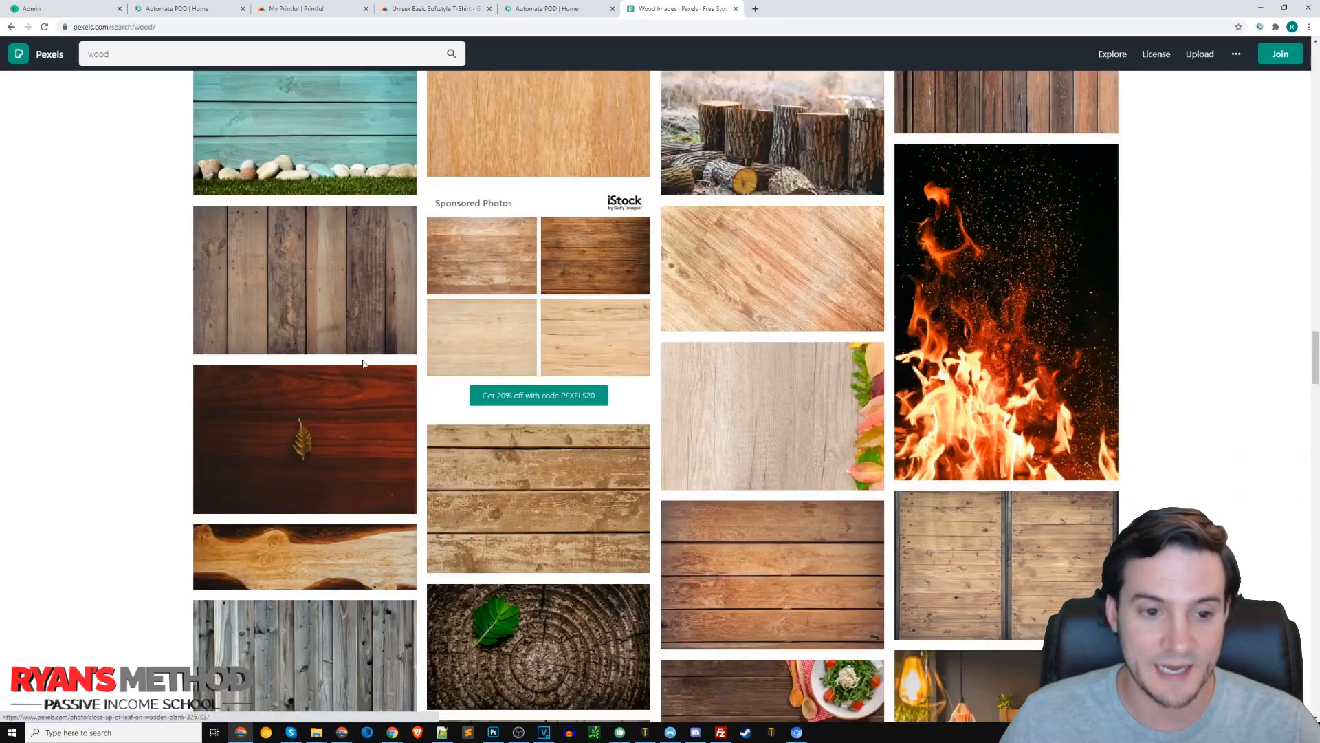
click(403, 344)
right_click(645, 326)
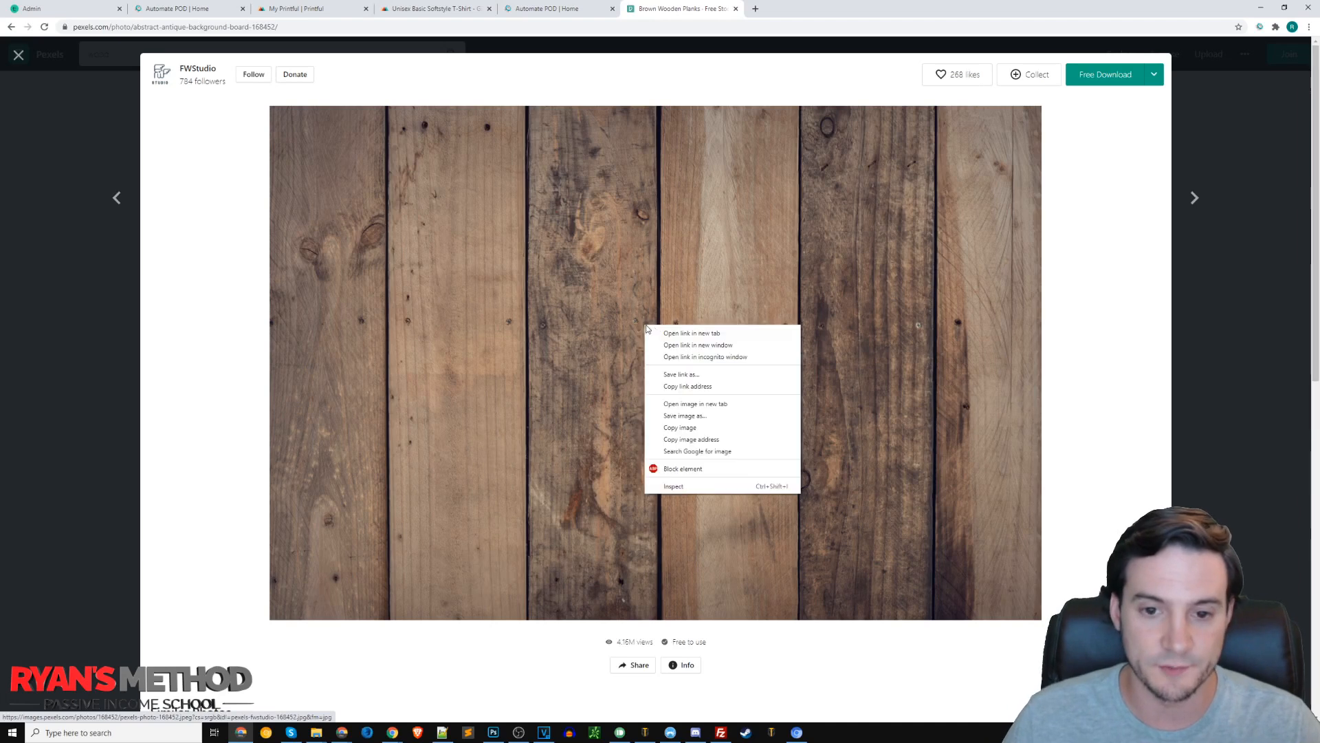
click(692, 429)
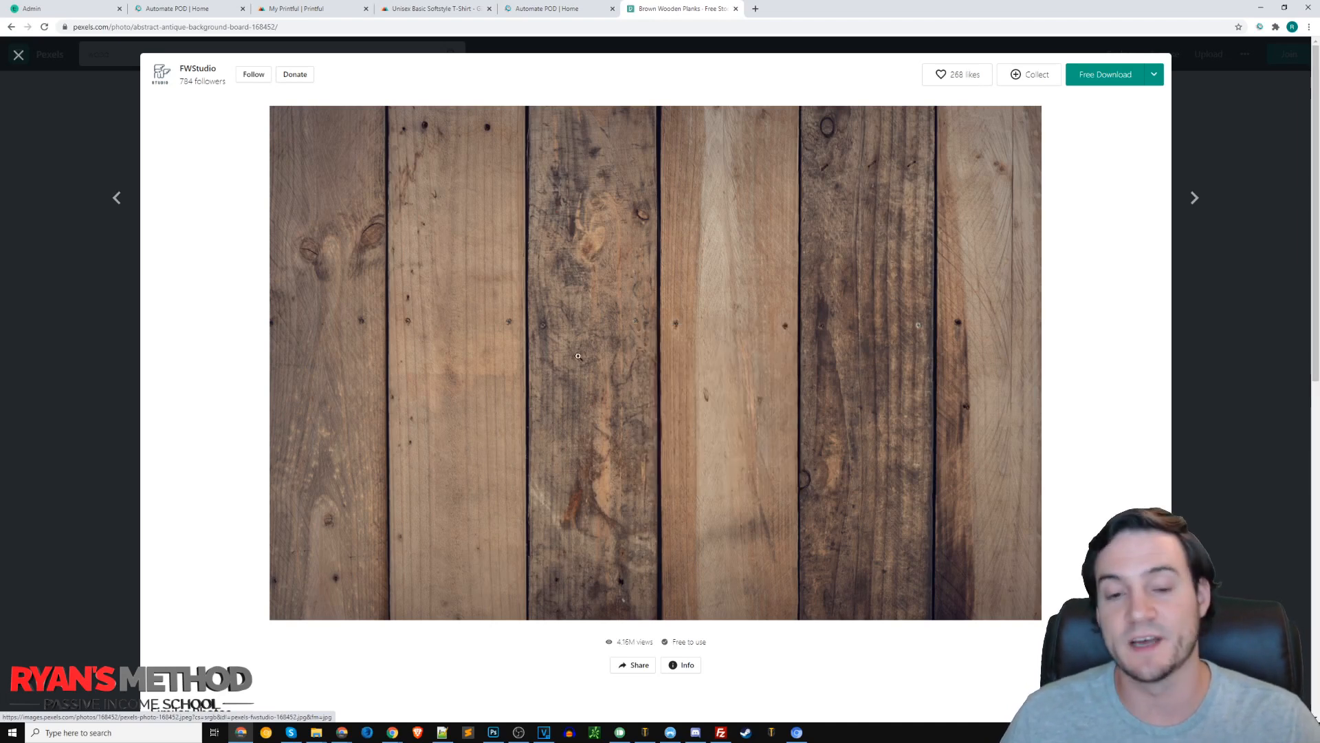
key(ctrl+2)
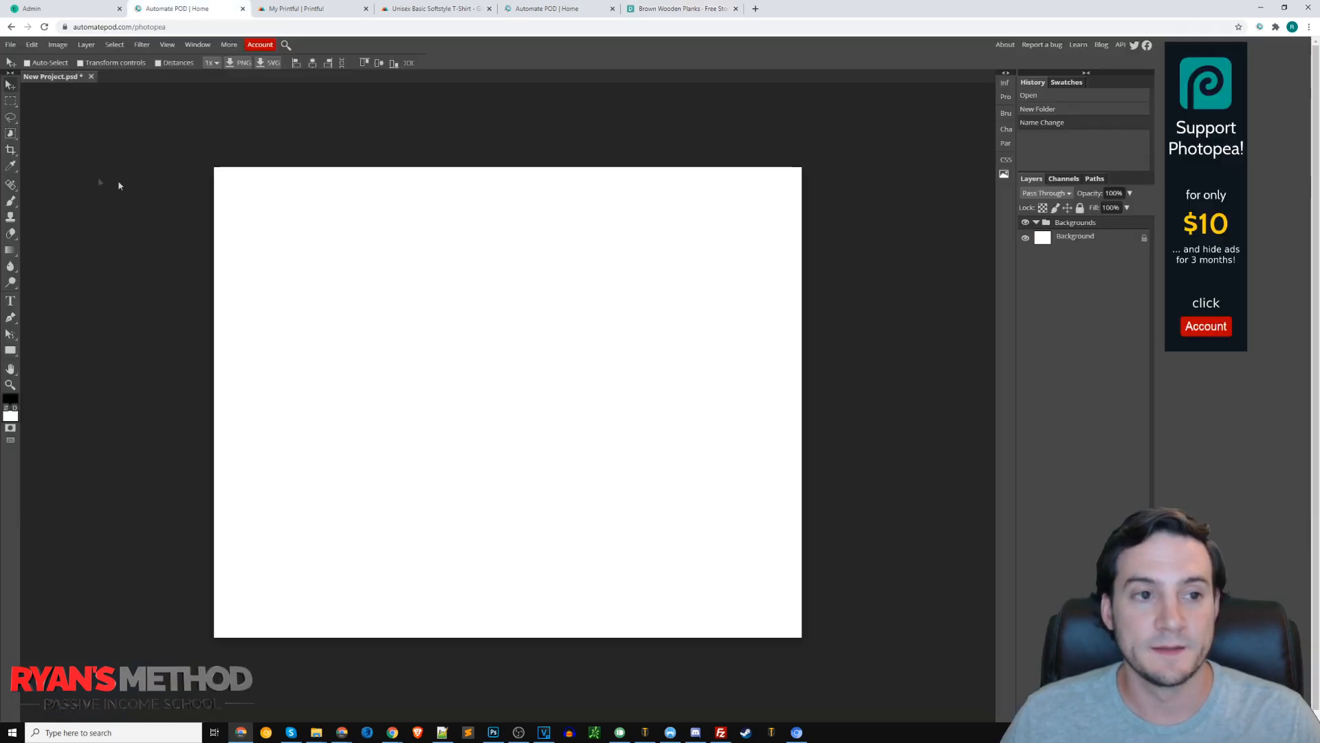
key(ctrl+v)
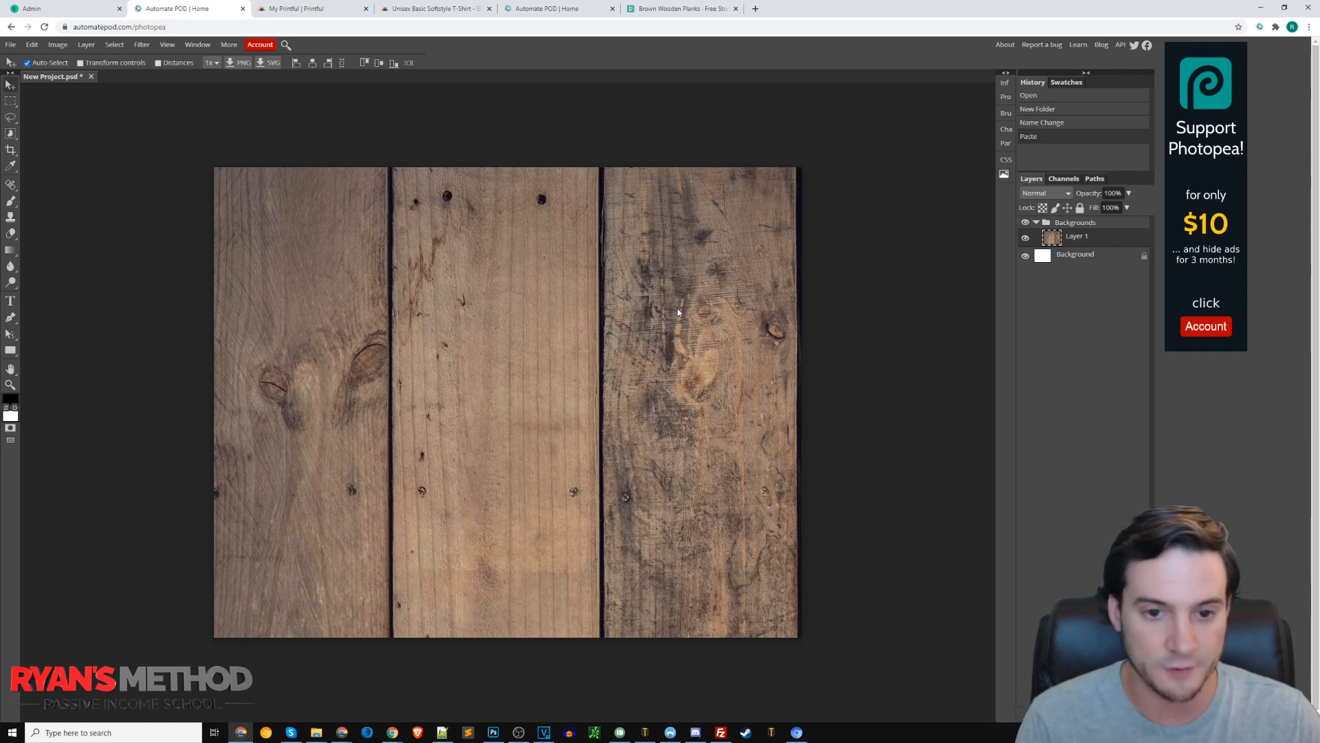
Free-transform the brown planks layer to about 51% width and 63% height so that it covers the whole canvas
key(ctrl+alt+t)
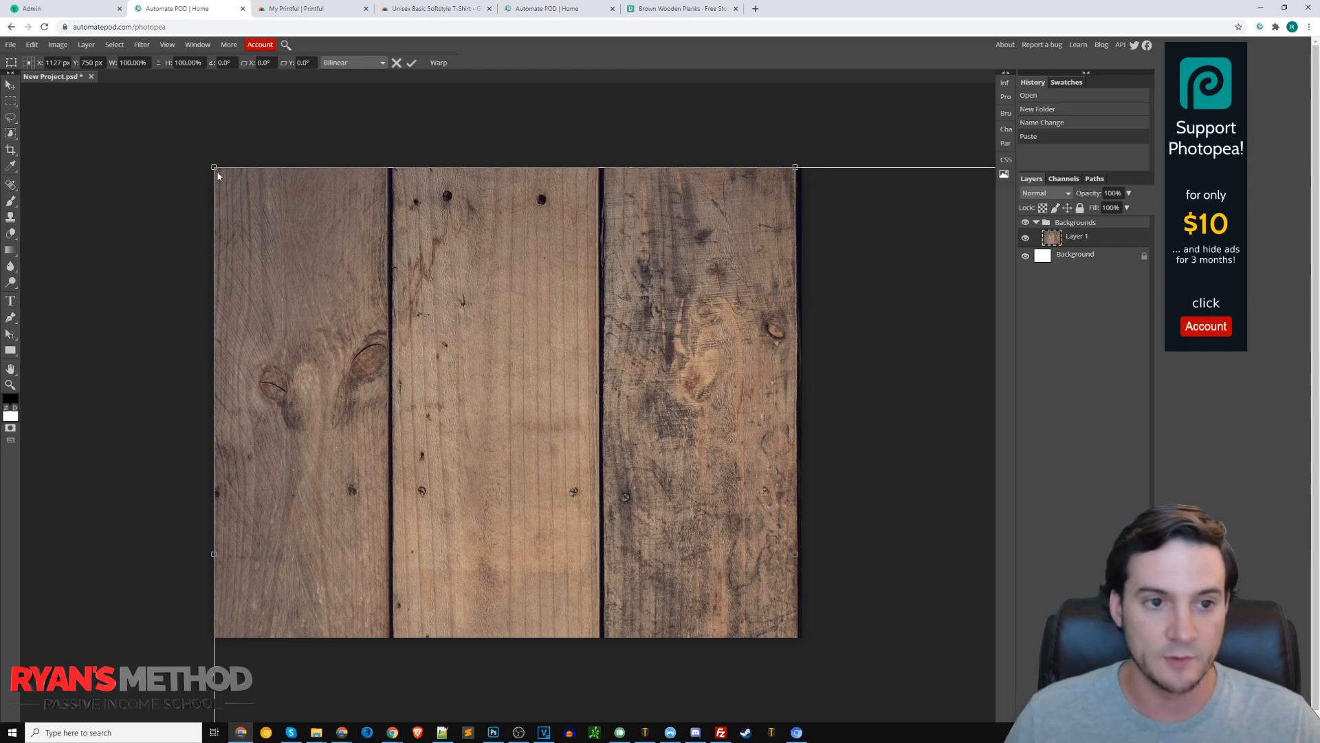
drag(214, 166, 566, 403)
drag(830, 533, 462, 303)
drag(252, 221, 267, 164)
drag(614, 108, 614, 162)
drag(210, 406, 534, 404)
drag(748, 400, 476, 390)
drag(592, 403, 586, 406)
drag(710, 402, 805, 410)
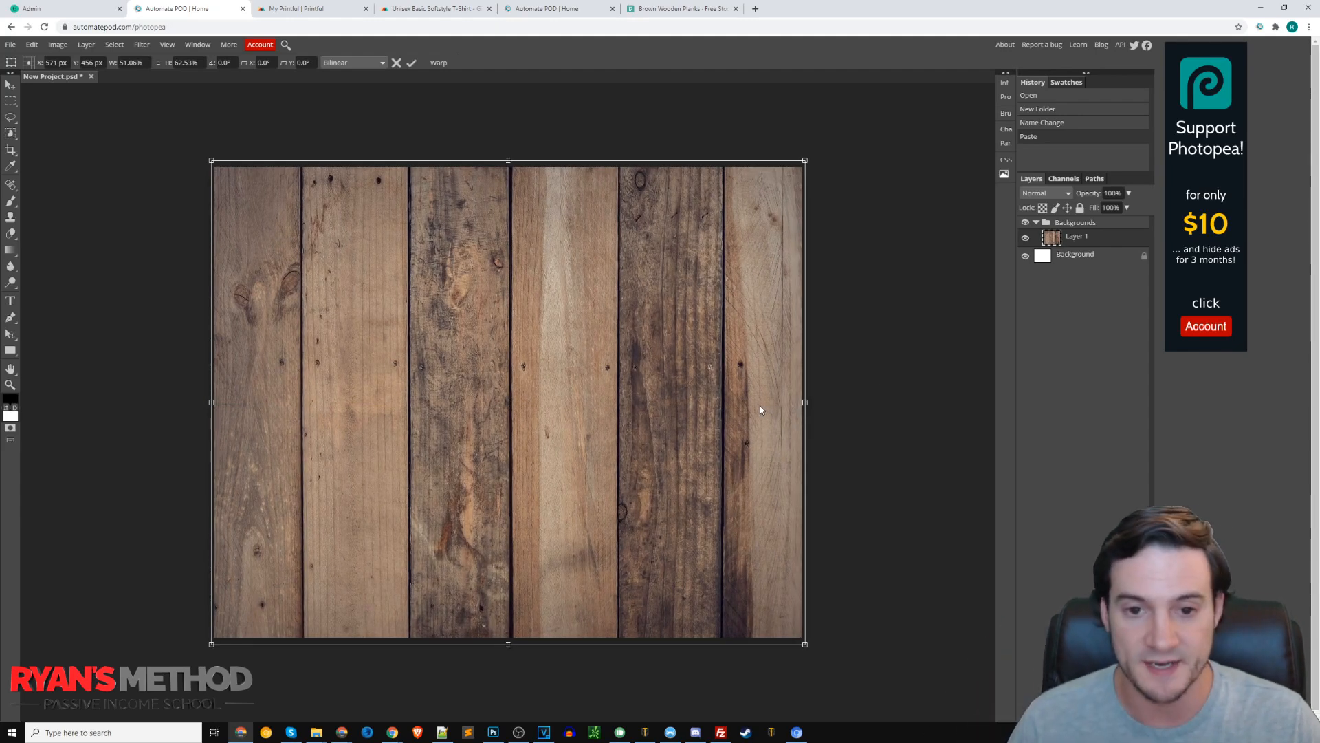
key(Return)
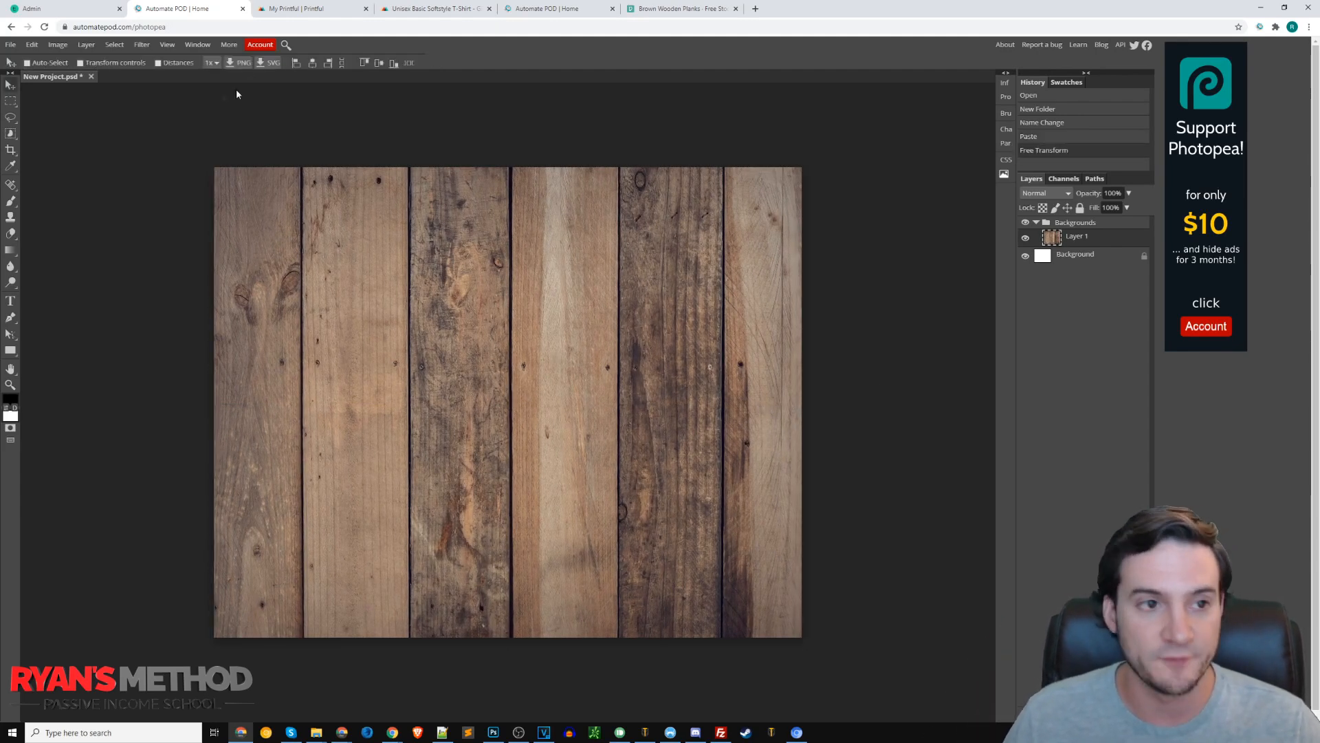
click(33, 45)
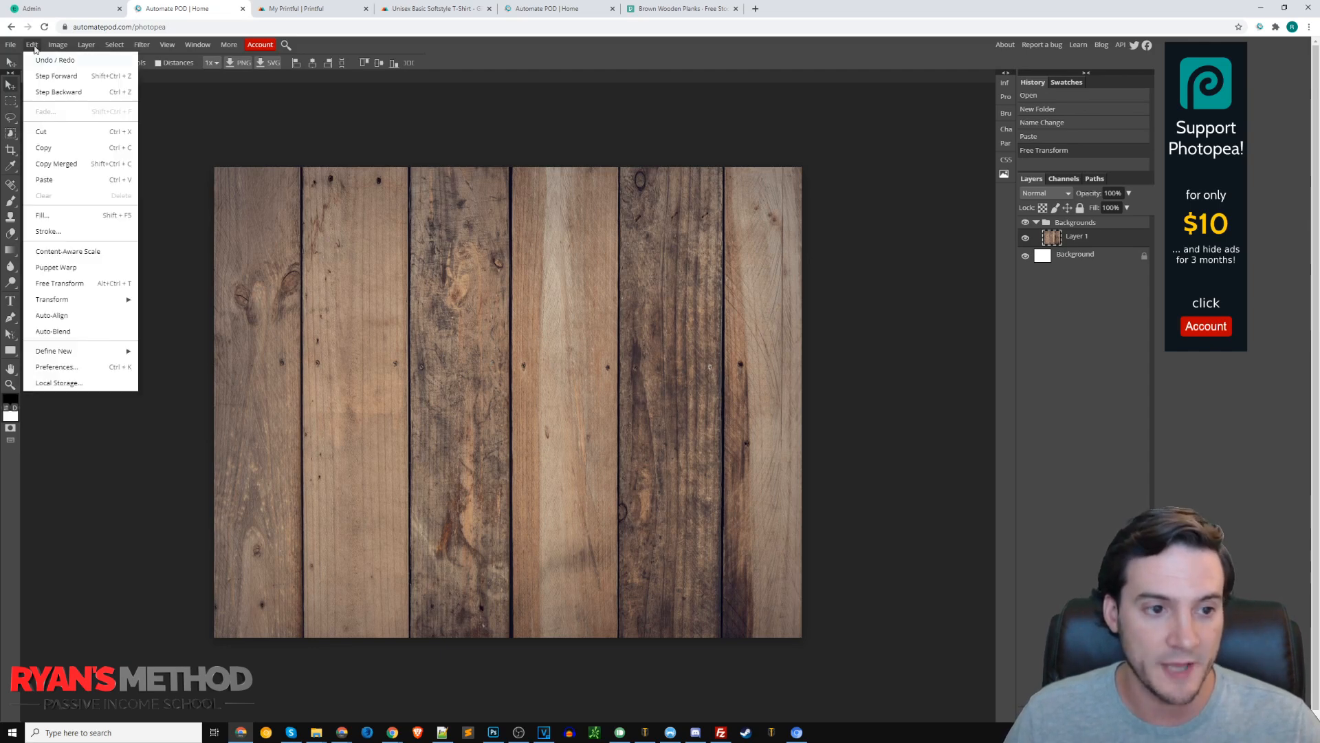
click(573, 124)
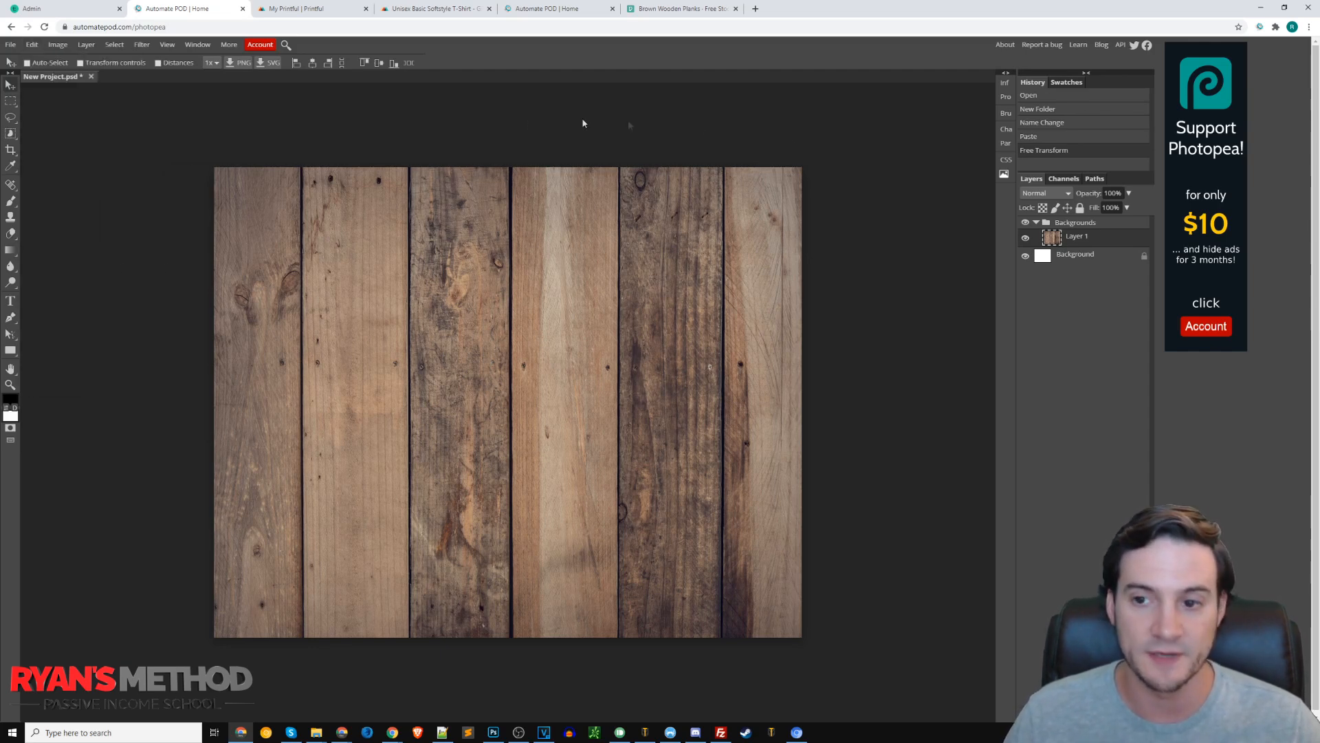
Copy the teal wooden fence photo from the Pexels wood results and paste it above the brown planks layer in Photopea
click(672, 9)
click(1242, 177)
scroll(437, 419, up, 5)
scroll(437, 420, up, 10)
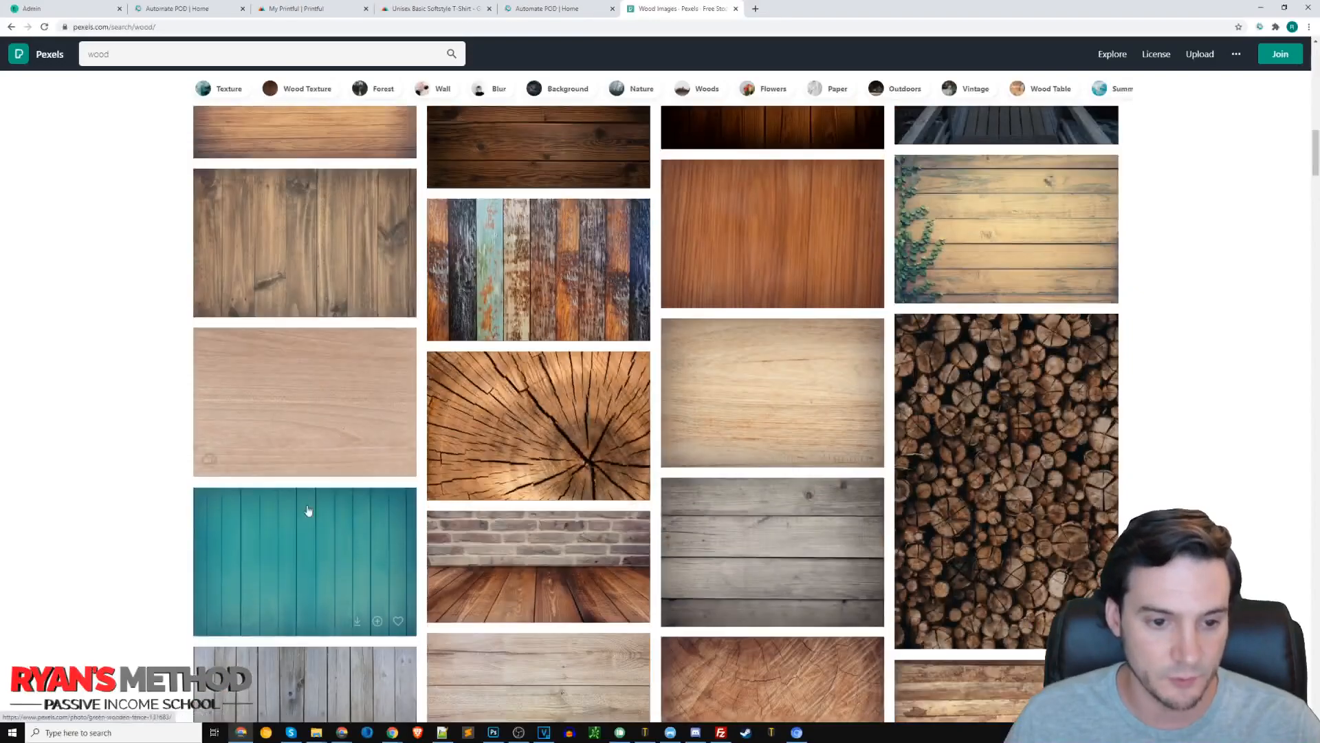
click(307, 509)
right_click(622, 295)
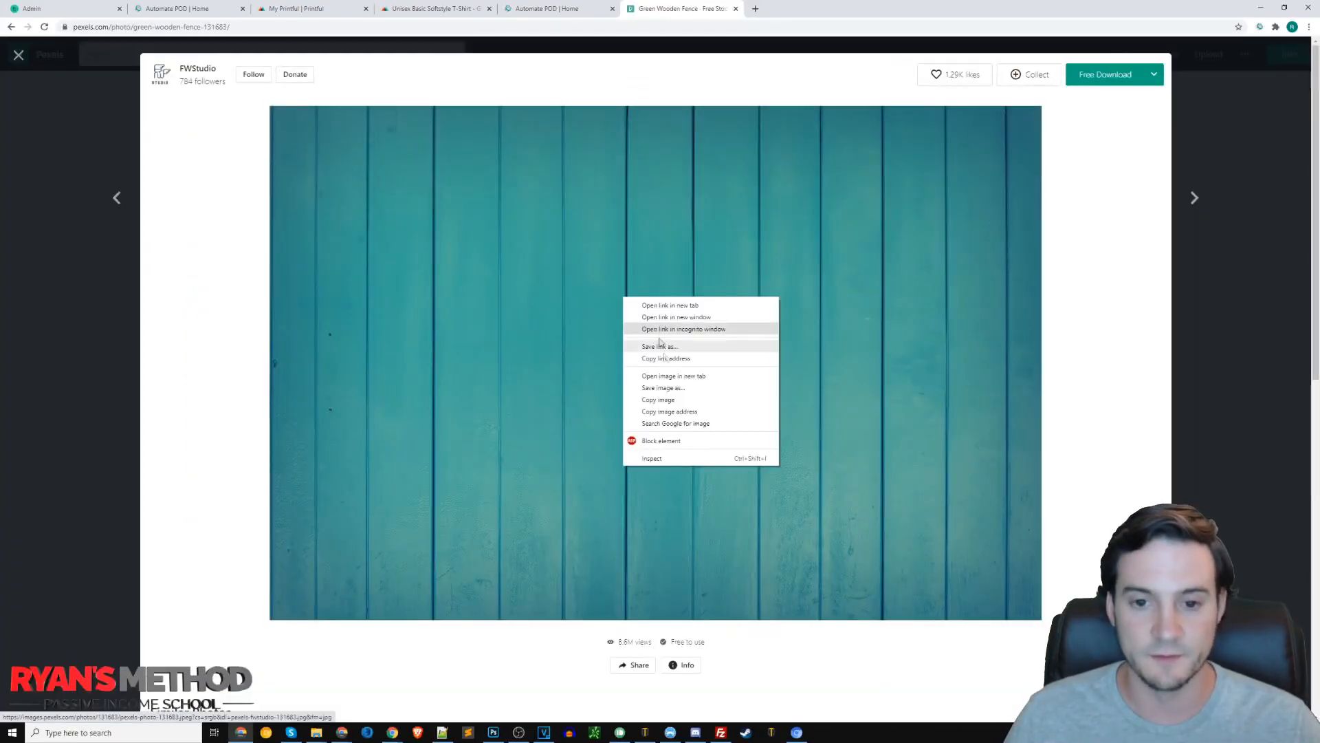
click(667, 395)
key(ctrl+2)
key(ctrl+v)
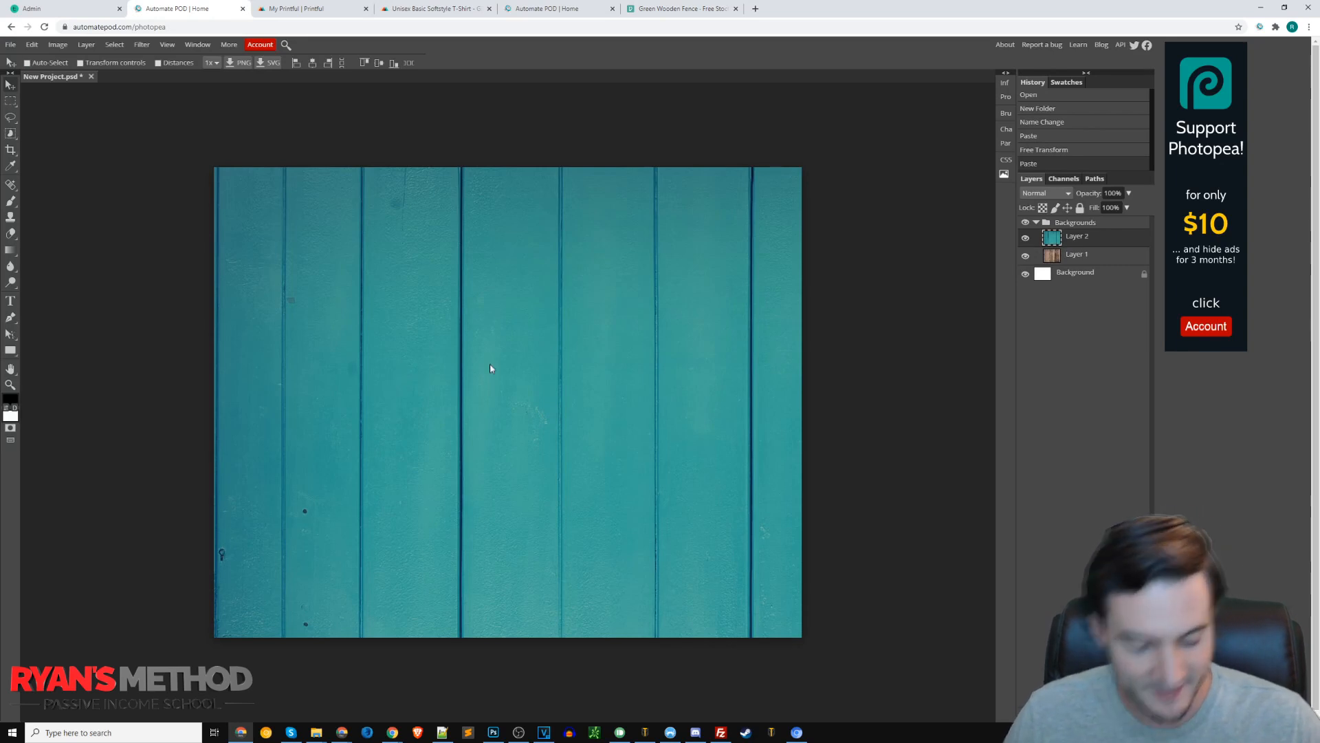
Free-transform the teal fence layer, scaling it down slightly and repositioning it so that it covers the whole canvas
key(ctrl+t)
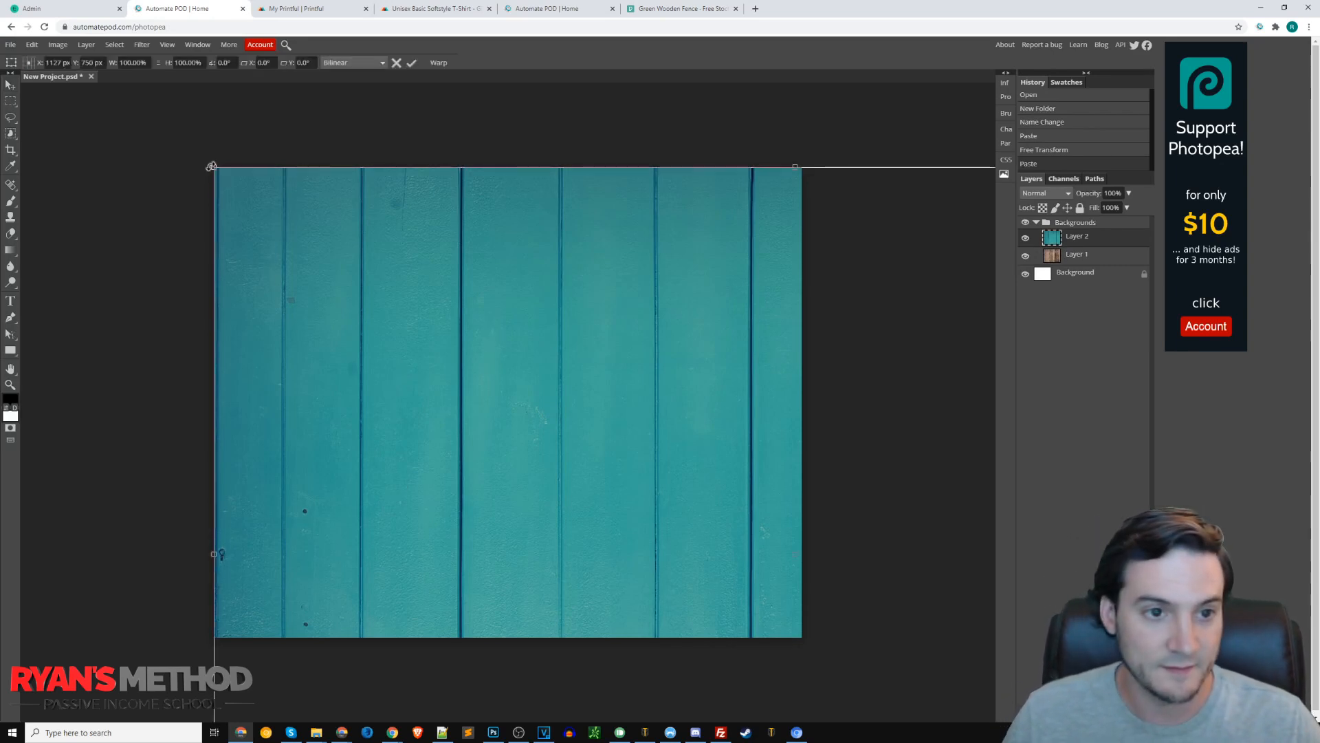
drag(215, 168, 231, 187)
drag(329, 260, 303, 234)
key(Return)
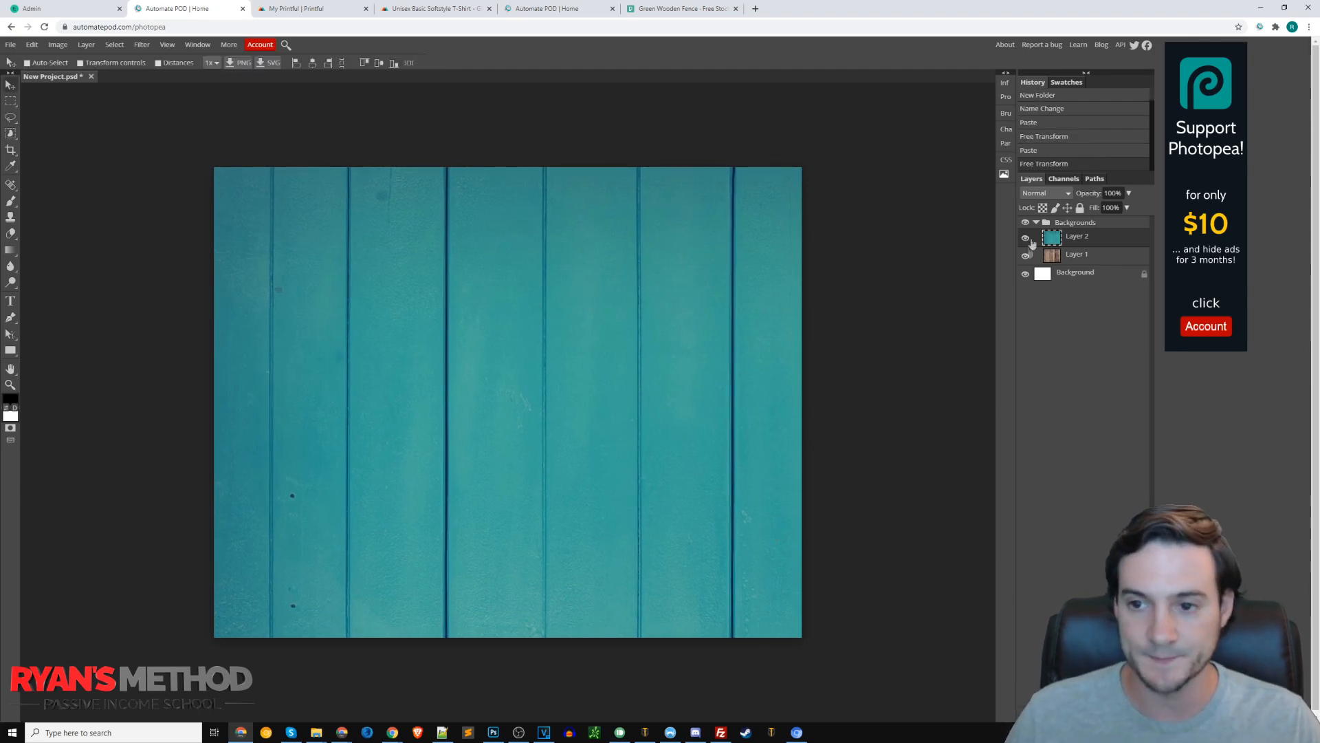
Toggle the visibility of the teal and brown wood layers to compare the two backgrounds, leaving both shown
click(1025, 239)
click(1025, 239)
click(1025, 256)
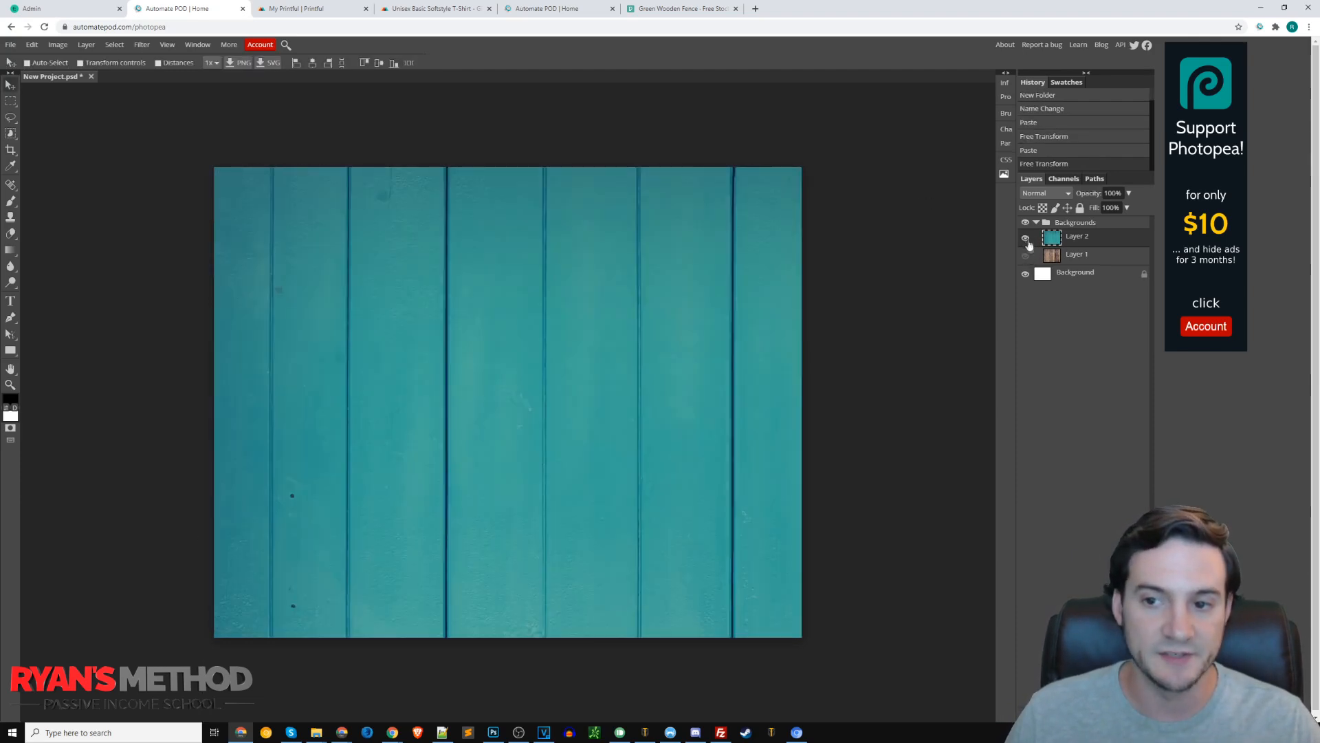
click(1025, 239)
click(1025, 239)
click(1026, 256)
click(1025, 239)
click(1025, 239)
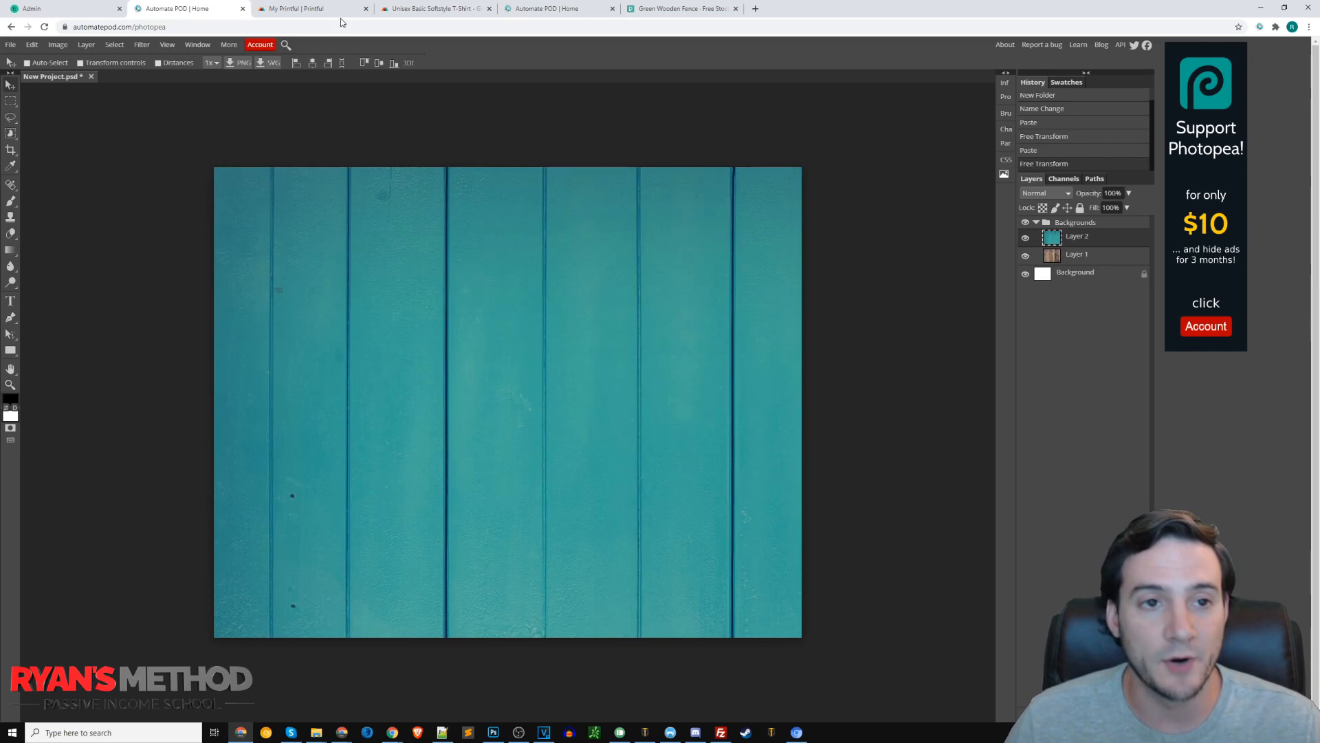
Switch to the Printful dashboard and open the Mockup Generator's product categories
click(310, 11)
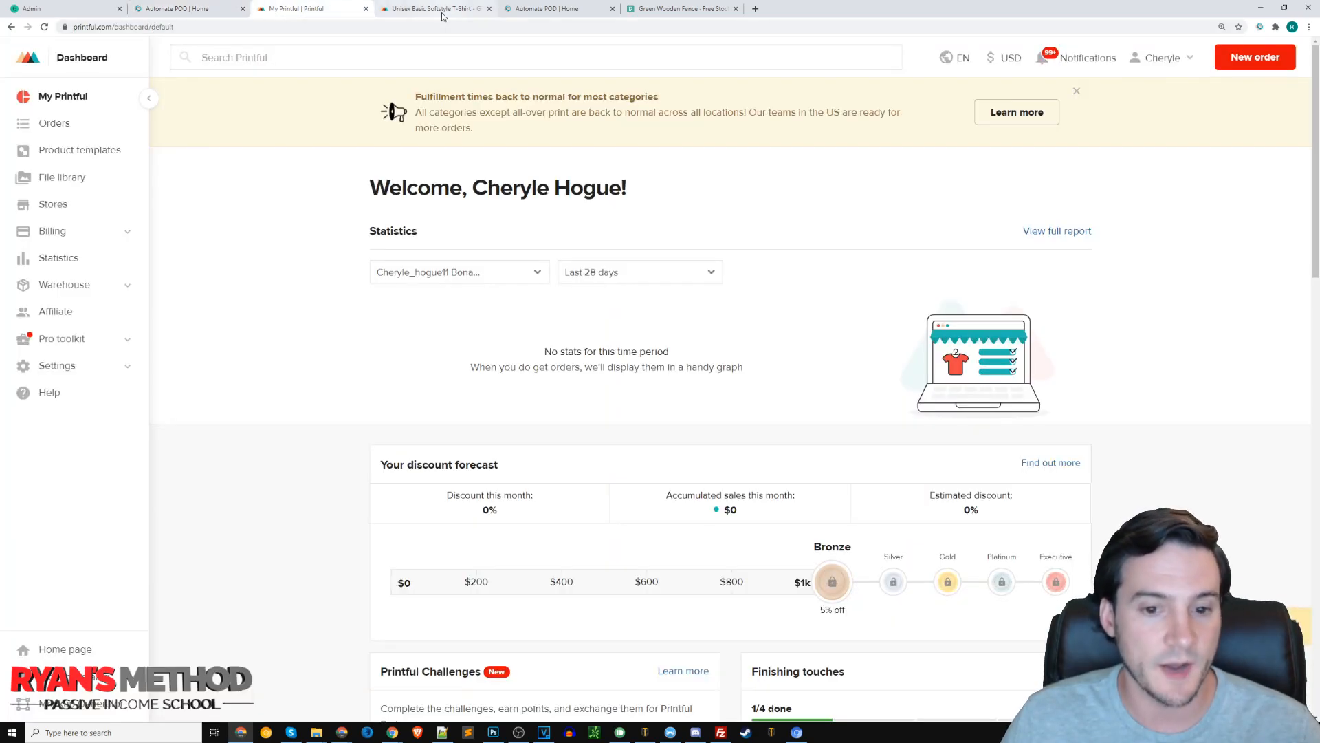
scroll(380, 219, down, 5)
scroll(380, 219, up, 3)
scroll(381, 219, up, 2)
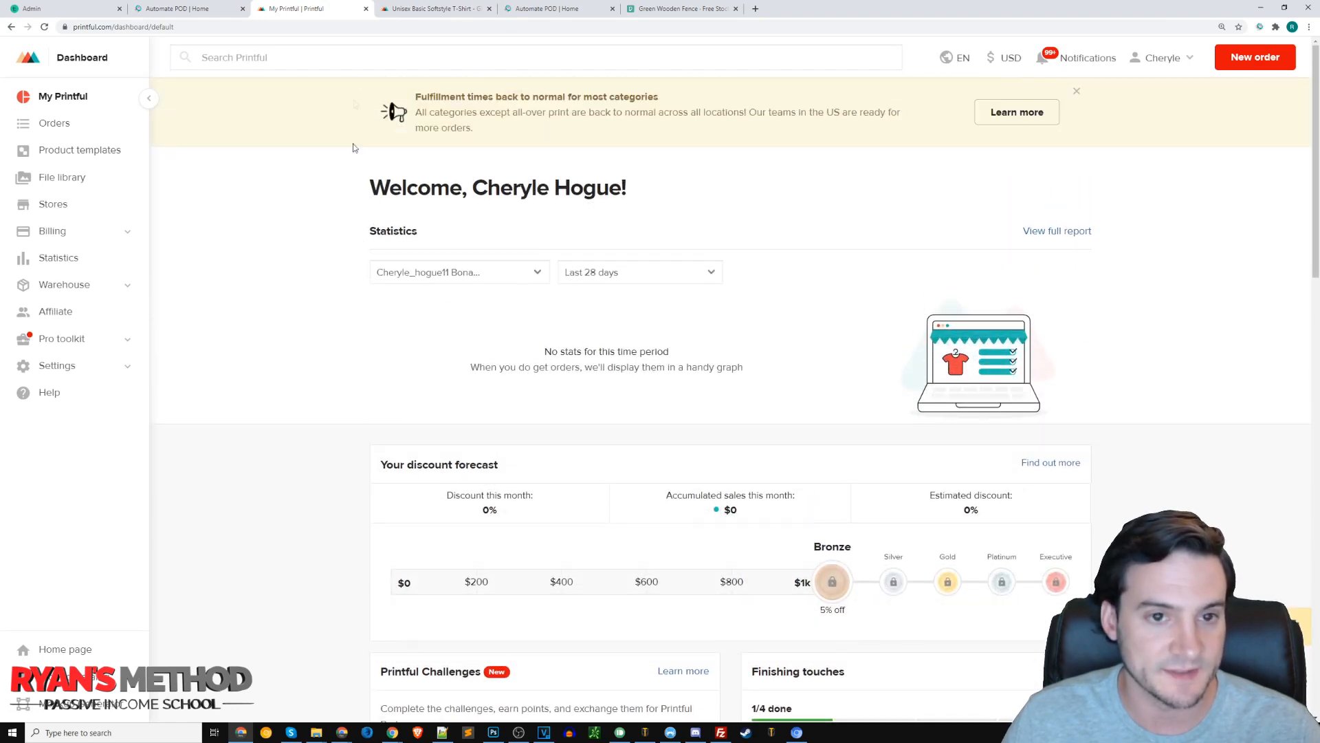
scroll(60, 575, down, 2)
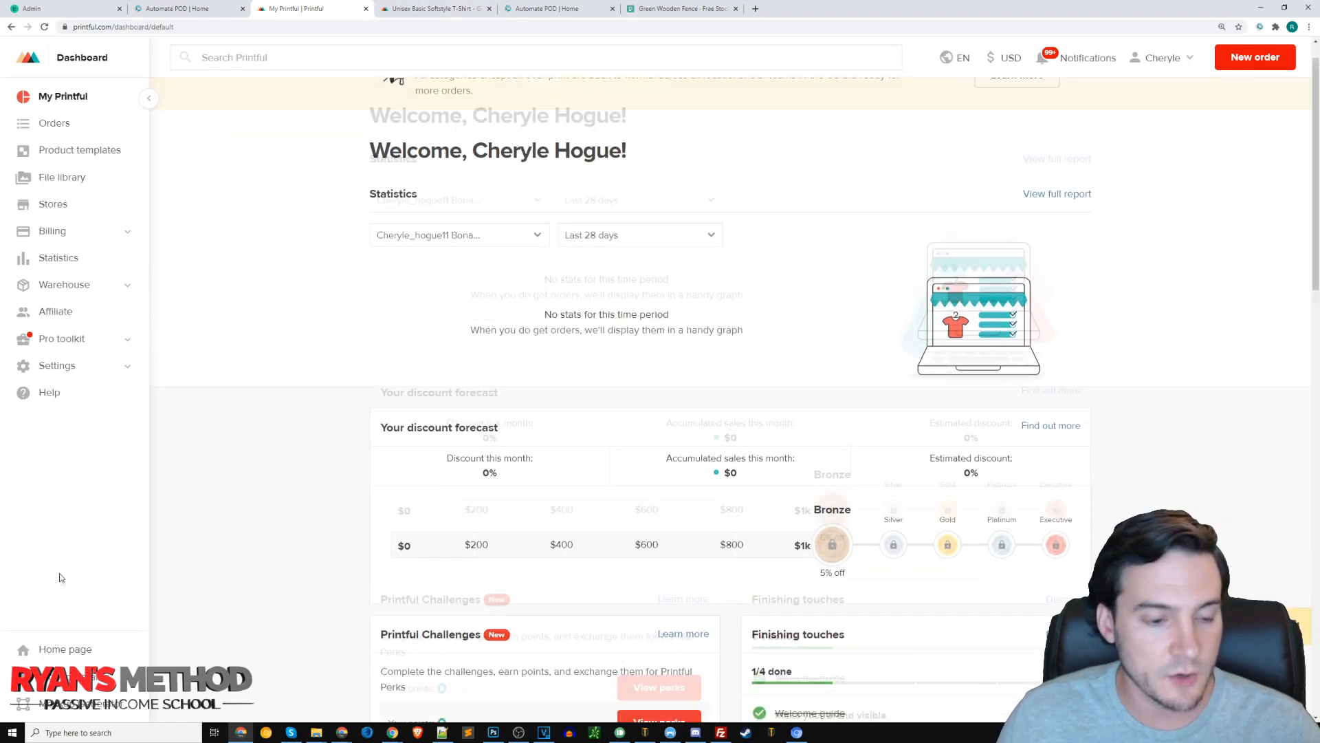
click(79, 706)
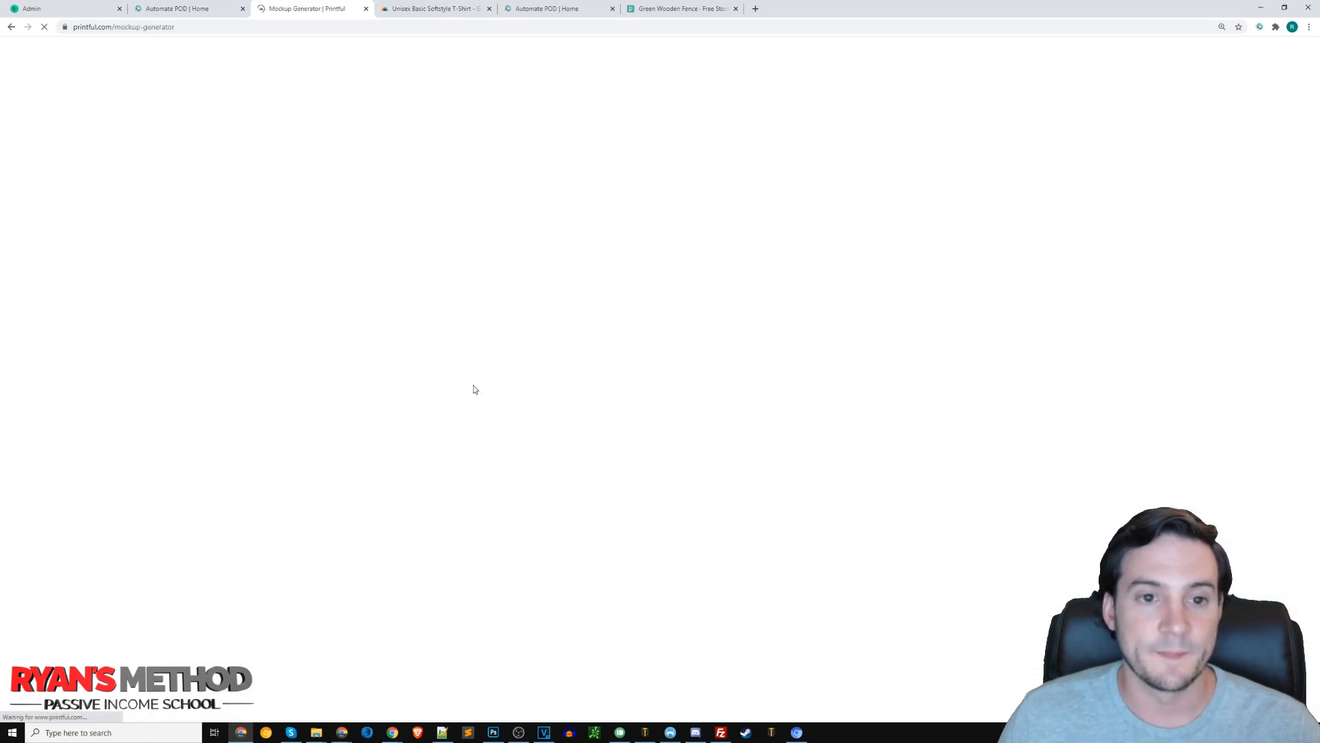
scroll(529, 337, down, 7)
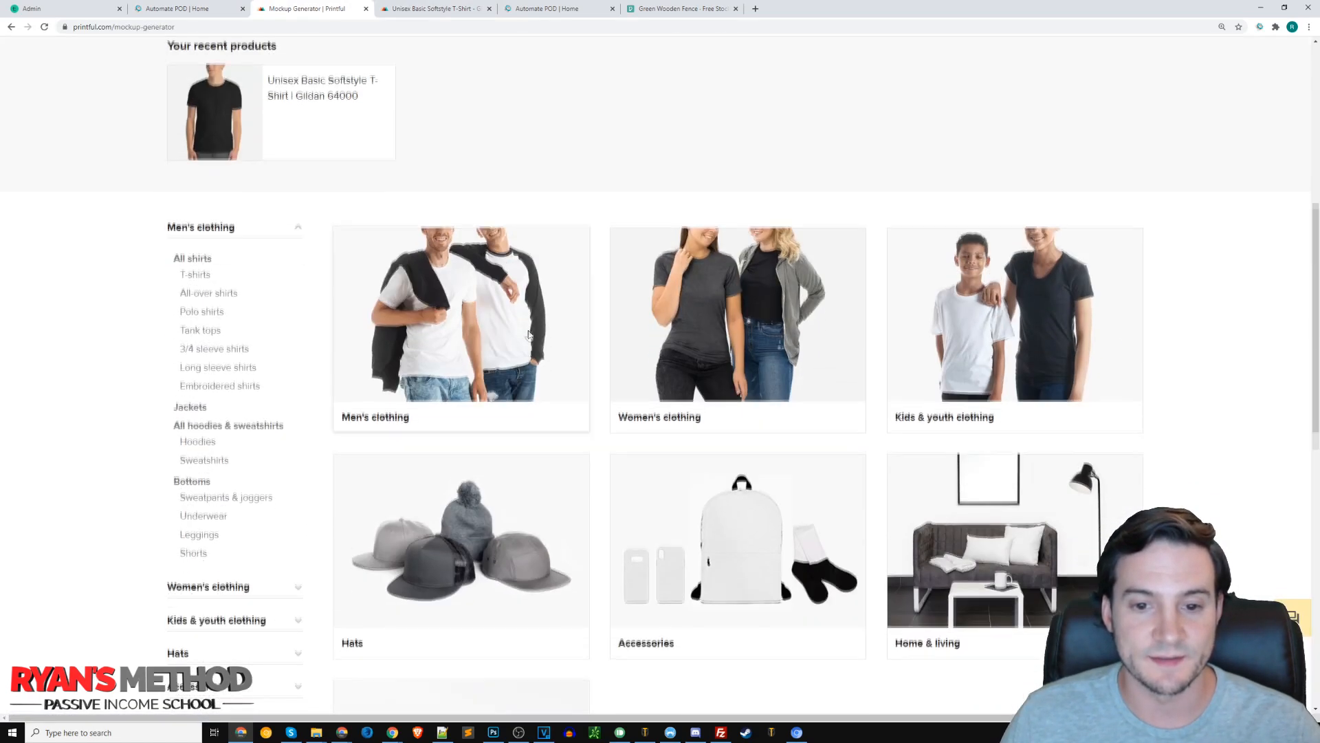
Examine the mockup styles on the already open Gildan 64000 T-shirt page, returning to the Mockup Generator categories
click(425, 10)
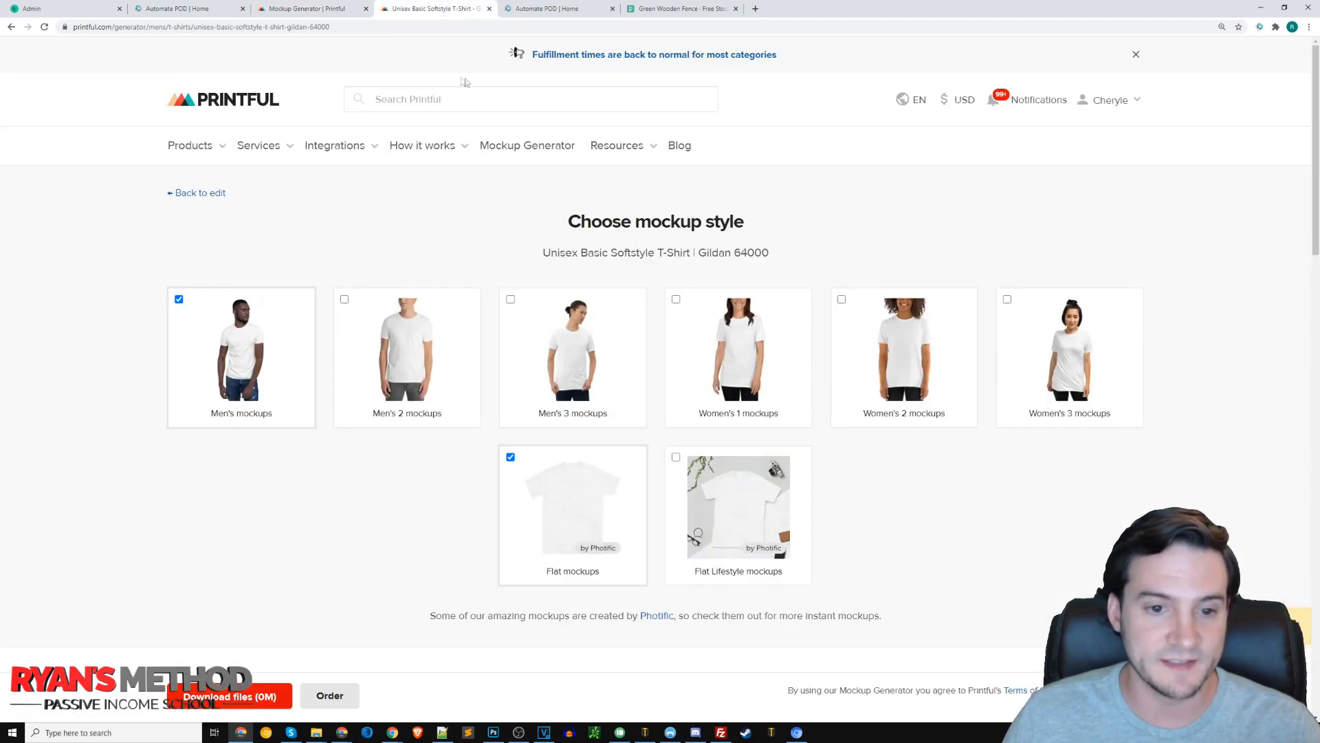
scroll(483, 262, down, 3)
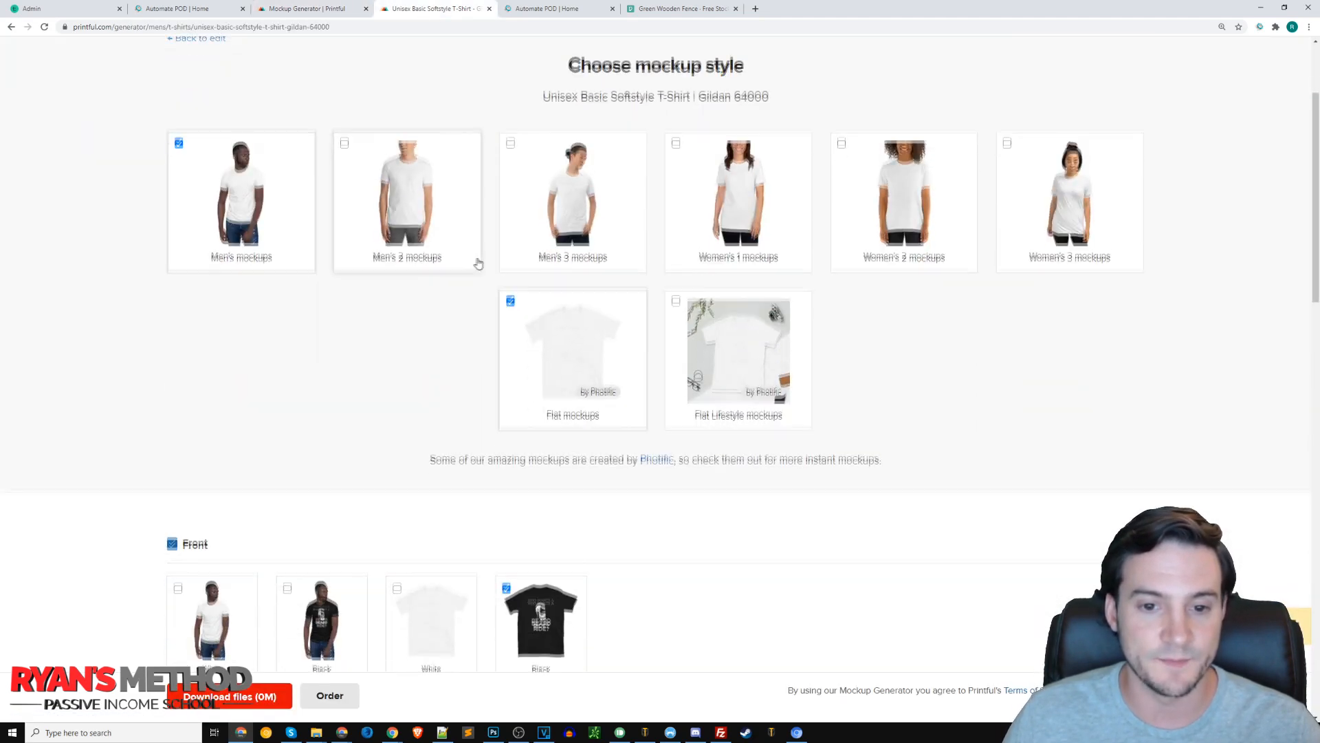
click(298, 10)
scroll(501, 301, up, 3)
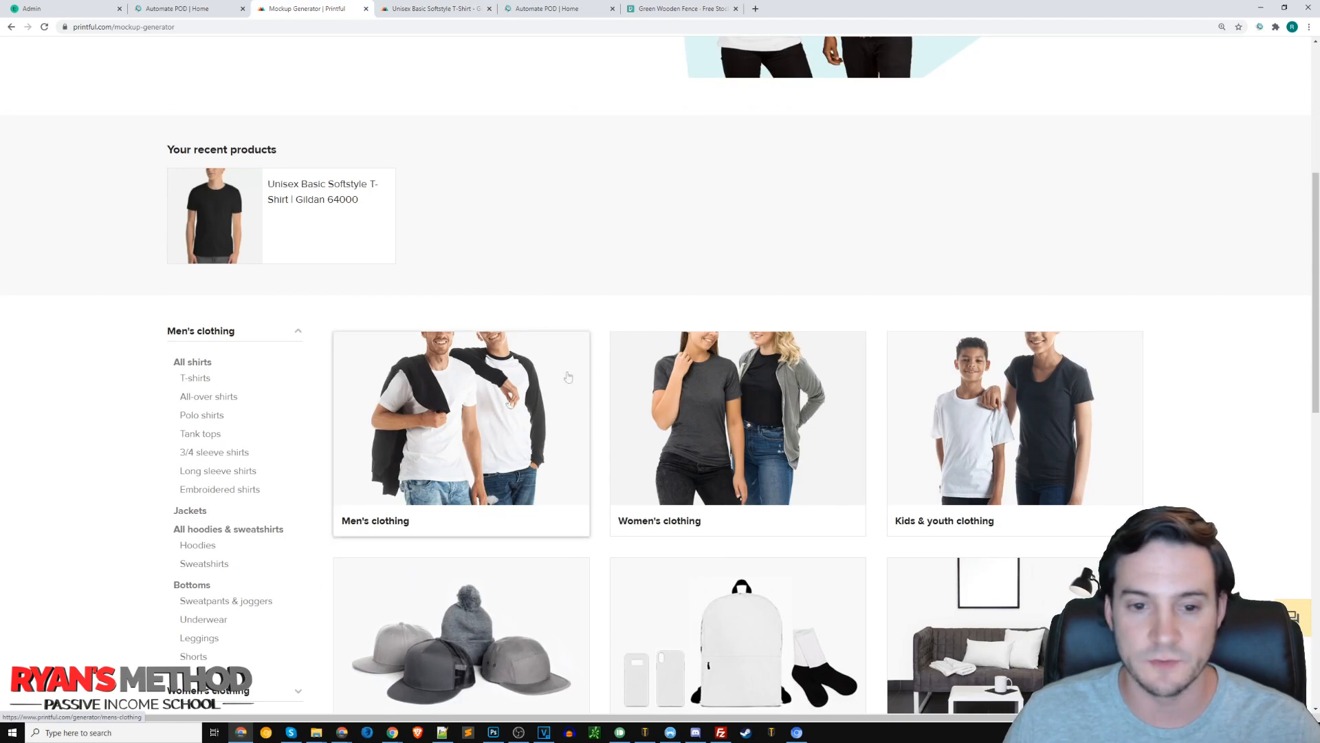
Open the Unisex Basic Softstyle T-Shirt | Gildan 64000 from the men's shirts in the Mockup Generator
click(480, 397)
scroll(550, 323, down, 3)
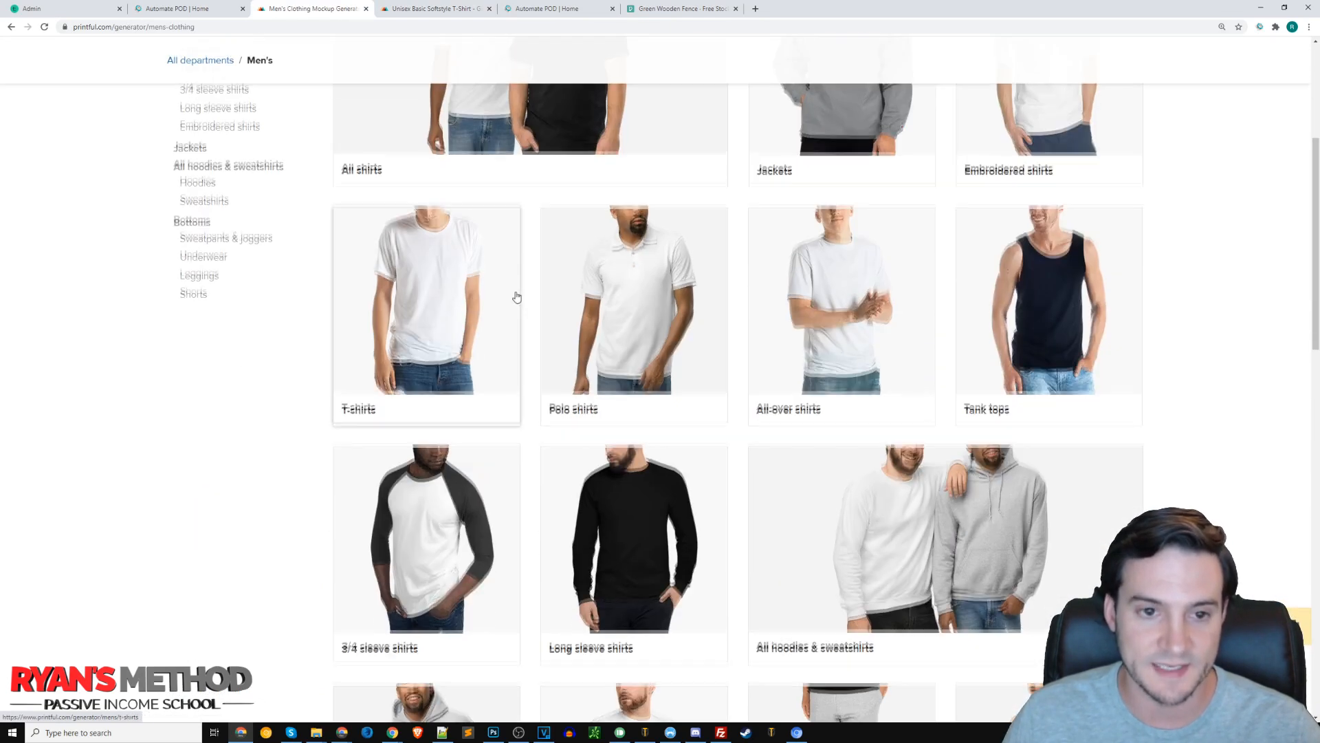
scroll(517, 297, up, 2)
click(539, 267)
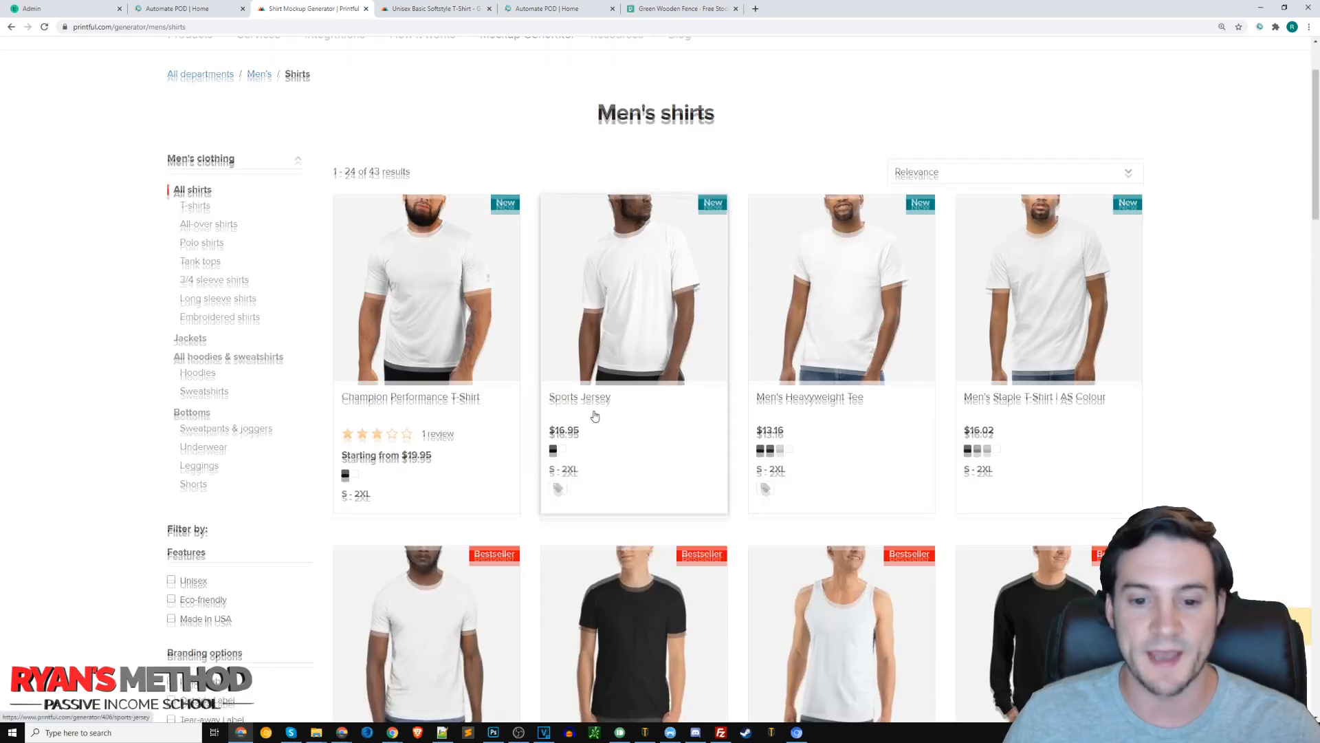
scroll(633, 467, down, 3)
scroll(652, 501, down, 1)
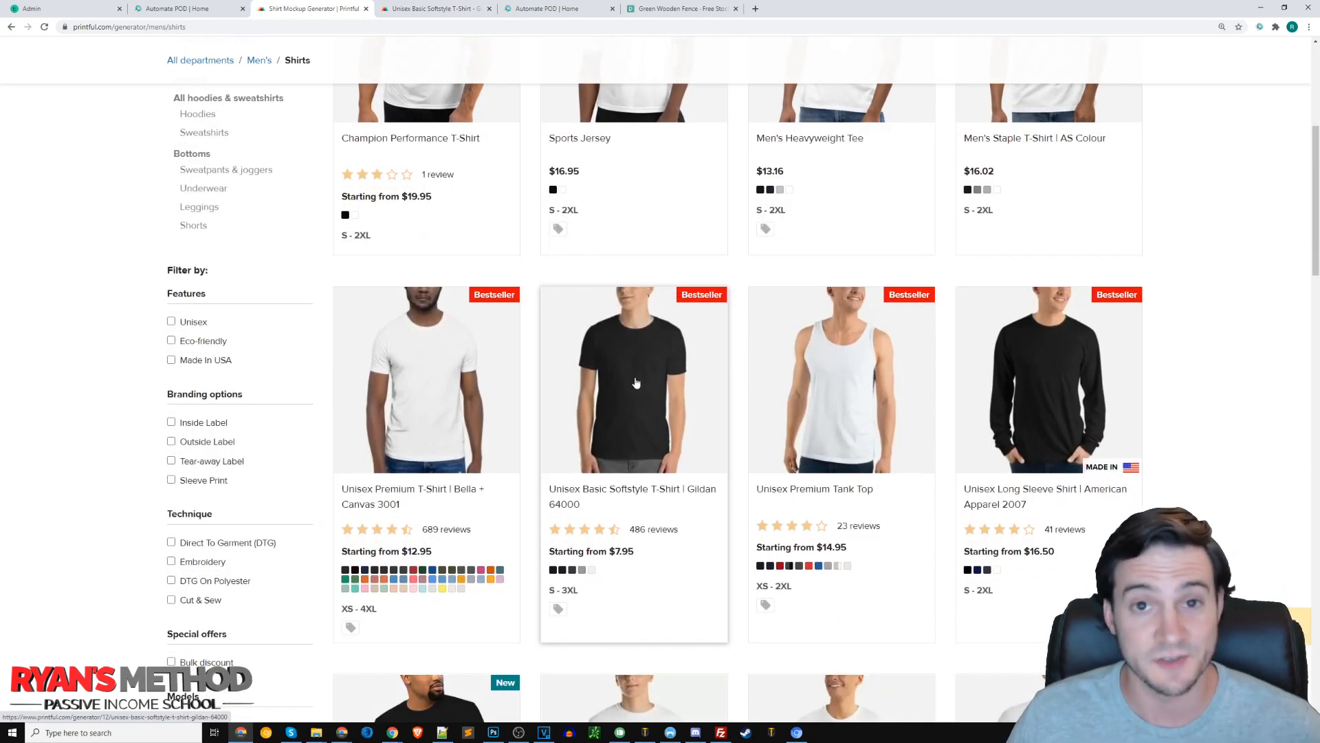
click(643, 392)
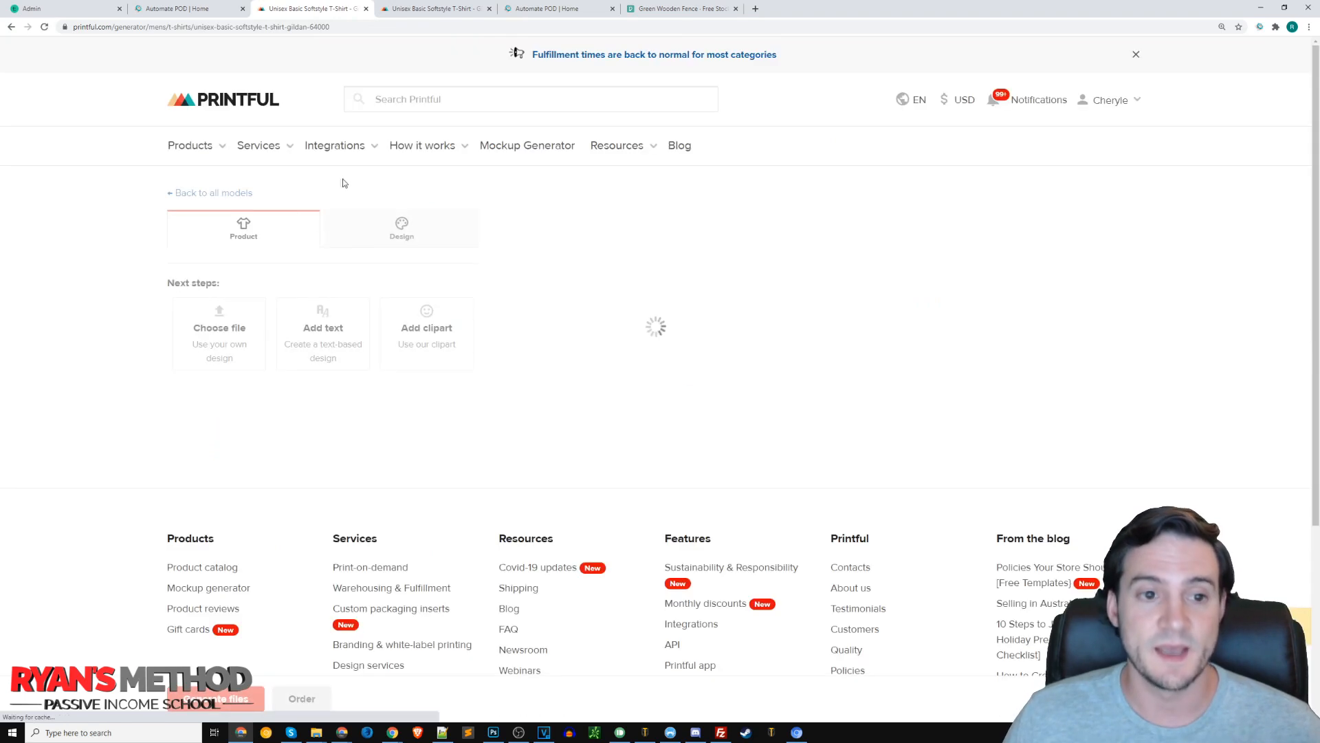
scroll(460, 316, down, 2)
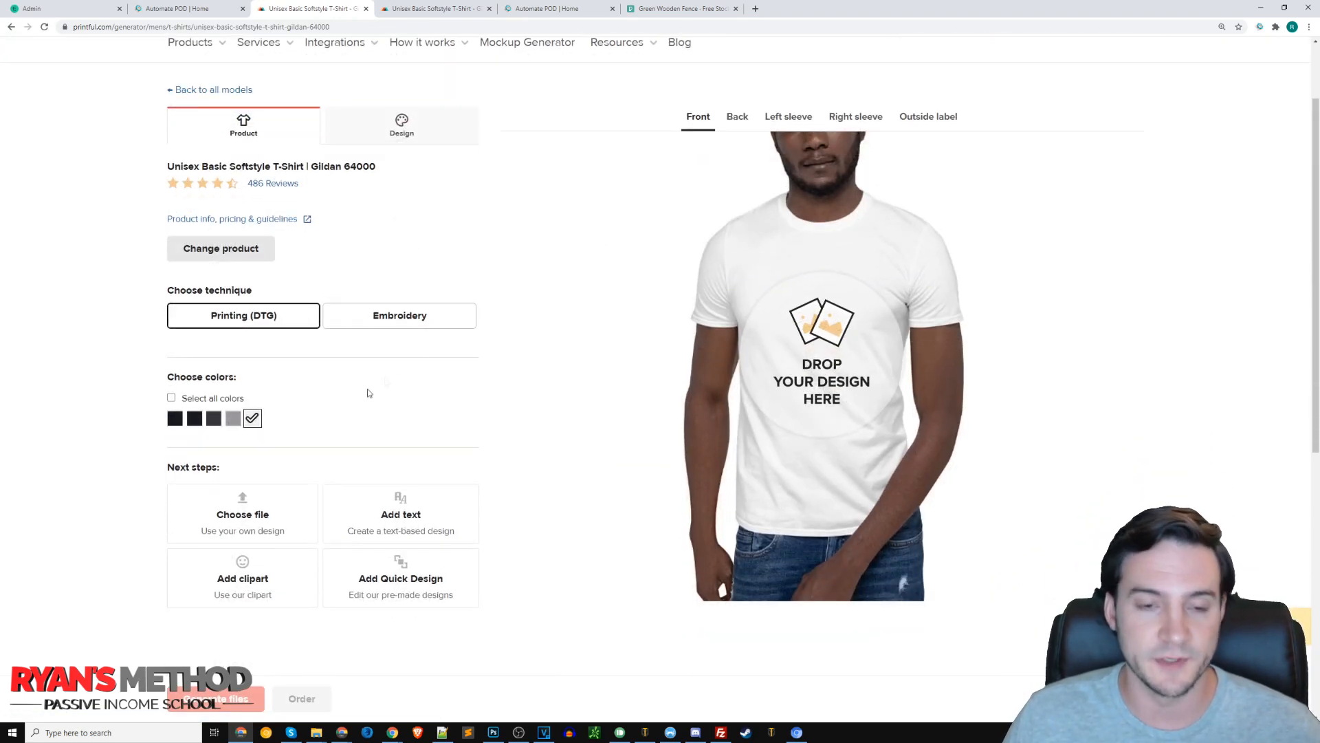
Bring up the who-wants-a-beard-ride folder in File Explorer and preview its Front_Flat_Black JPG mockup
mouse_move(317, 732)
click(368, 666)
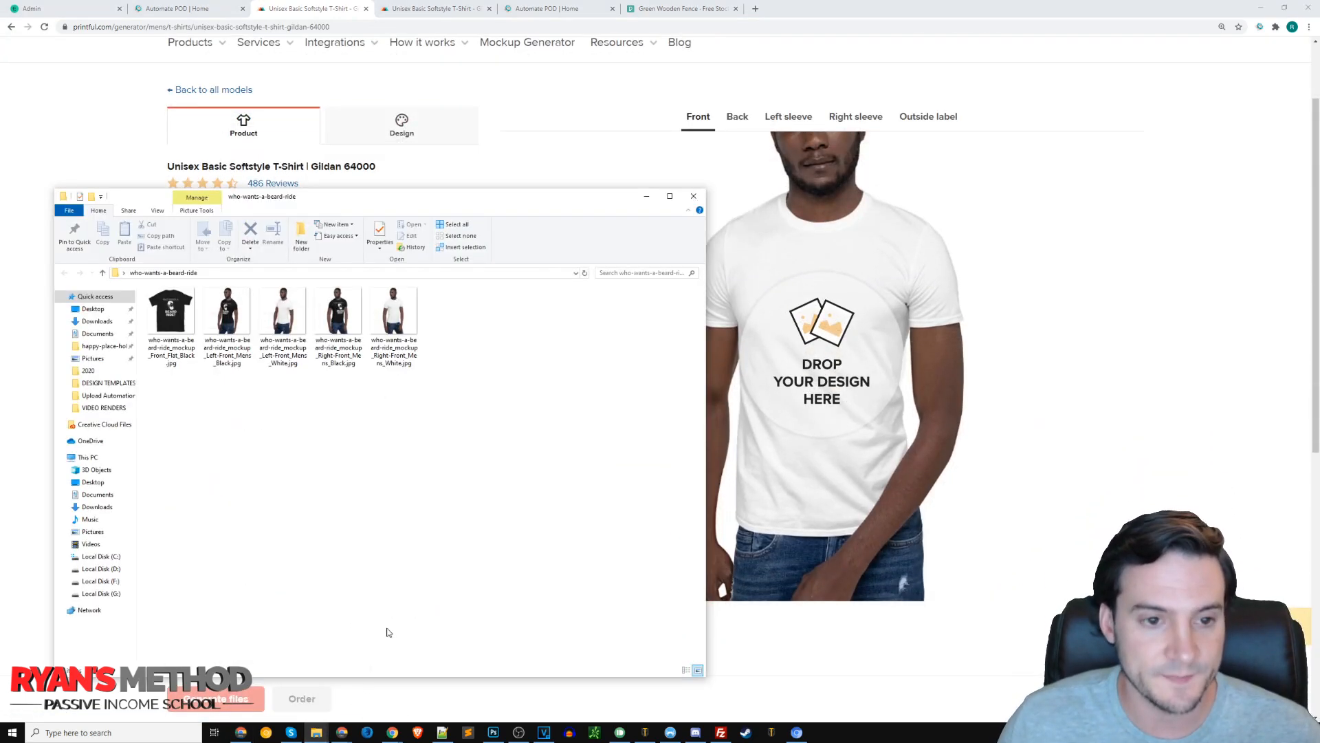
click(171, 313)
double_click(185, 311)
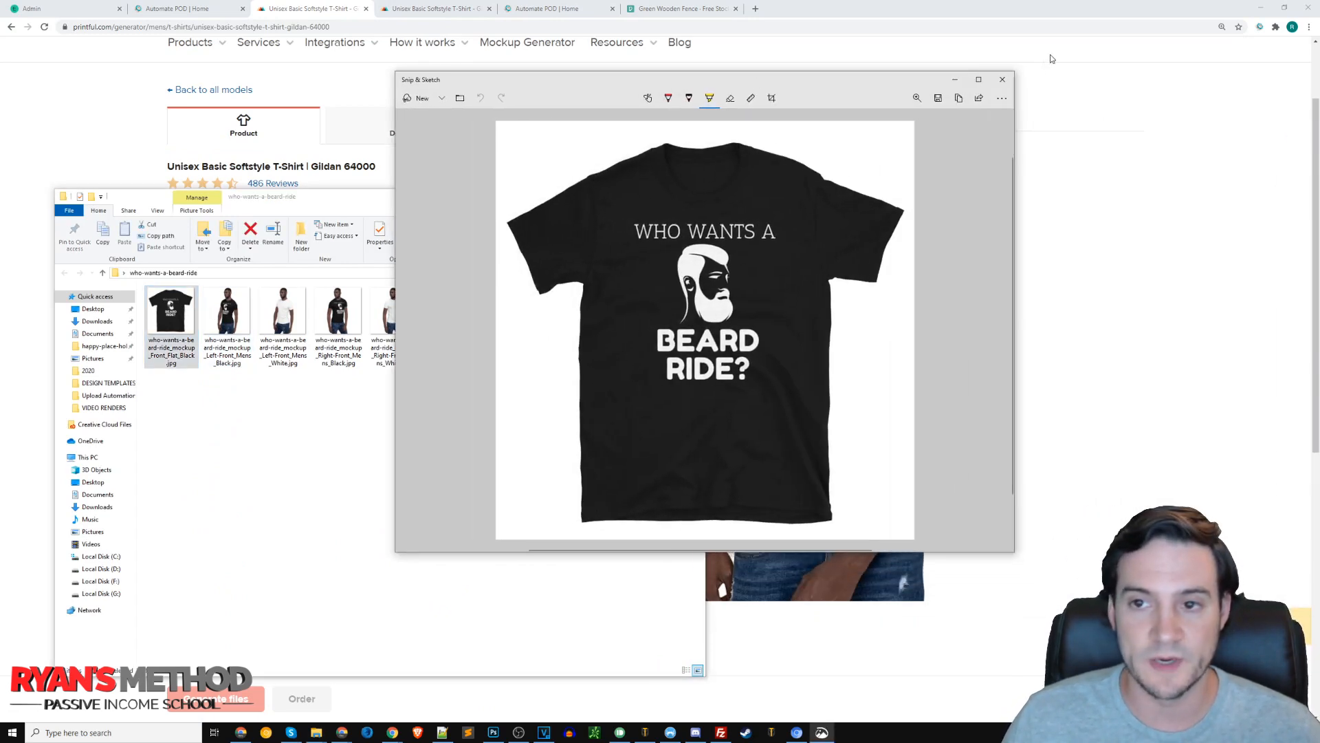
click(1003, 79)
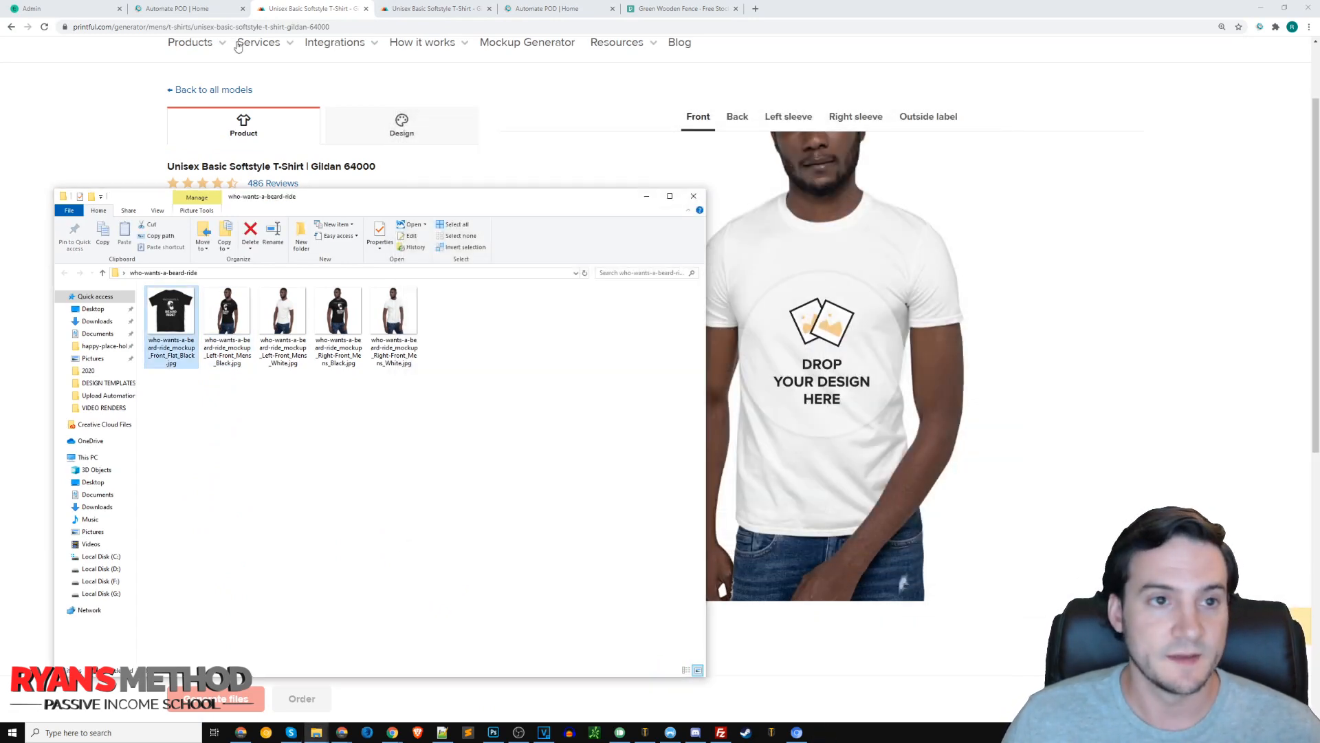
Place the who-wants-a-beard-ride Front_Flat_Black mockup from File Explorer into the Photopea project, centred at 100% scale
click(178, 9)
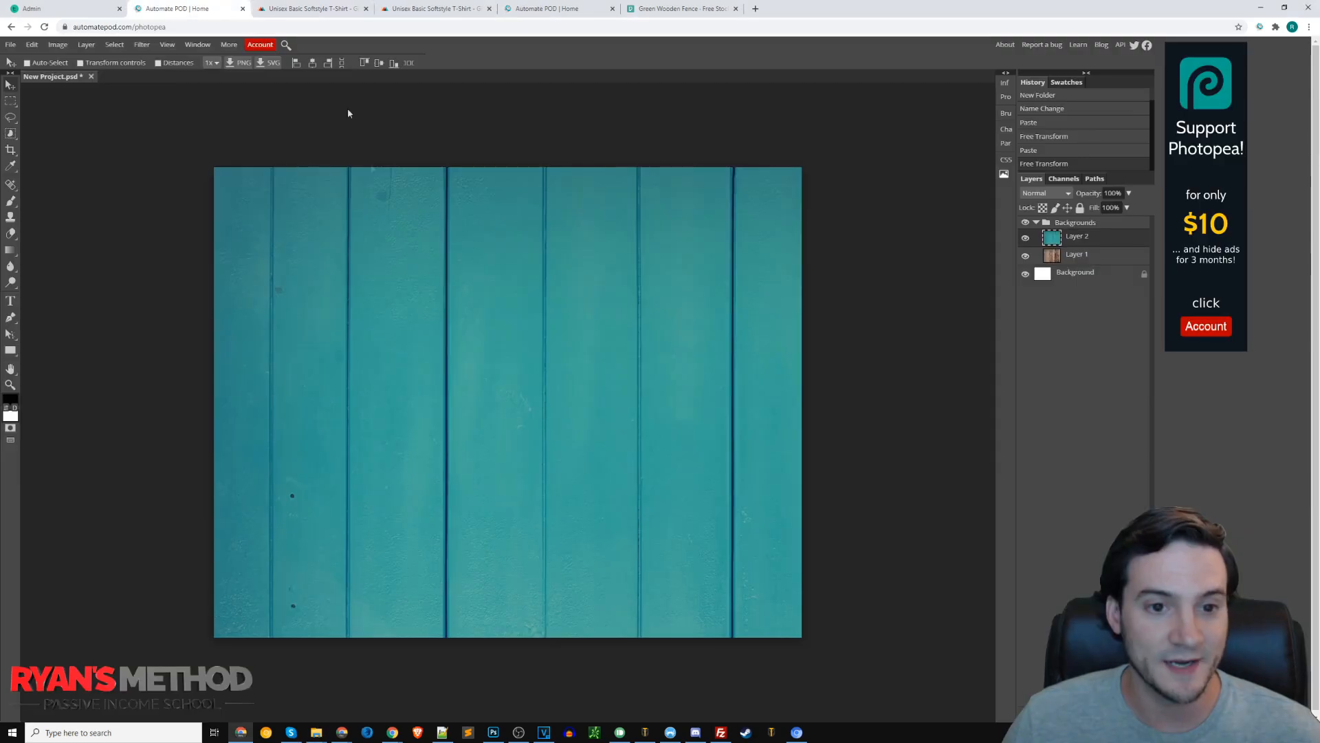
key(alt+Tab)
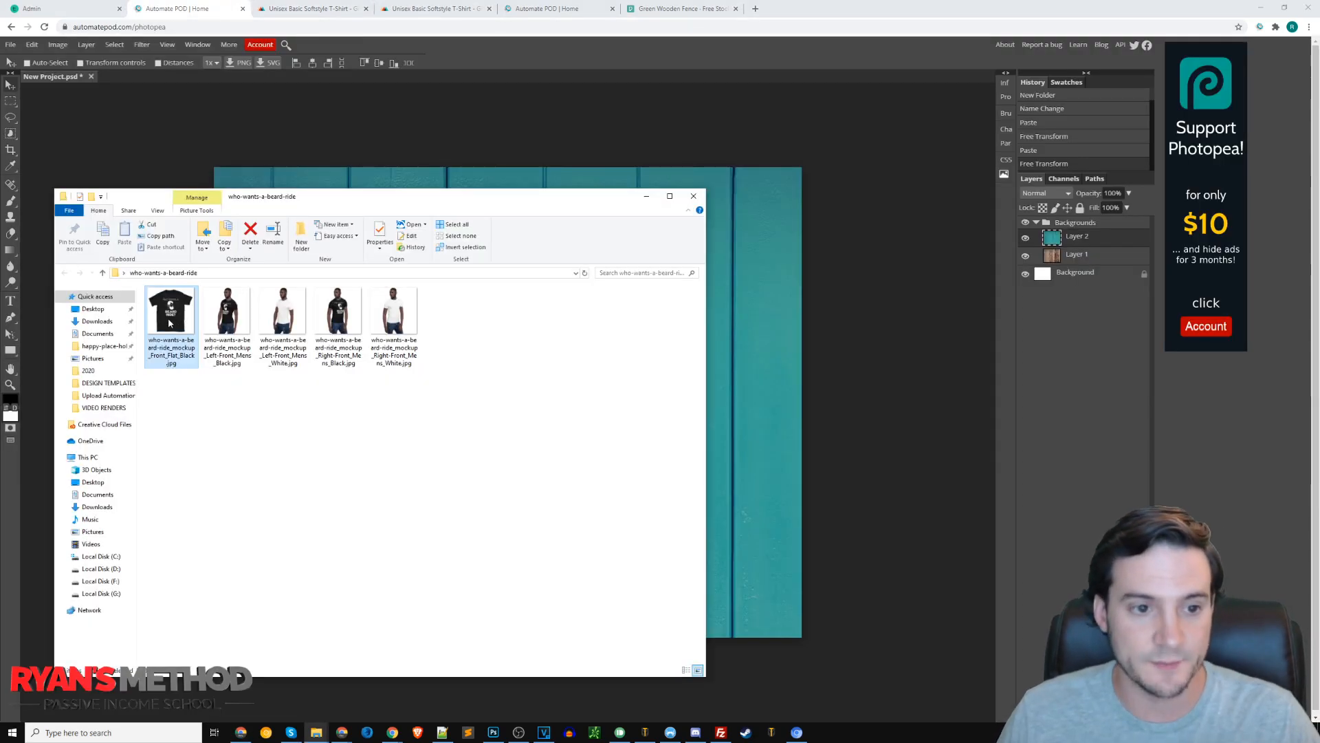
drag(169, 320, 741, 324)
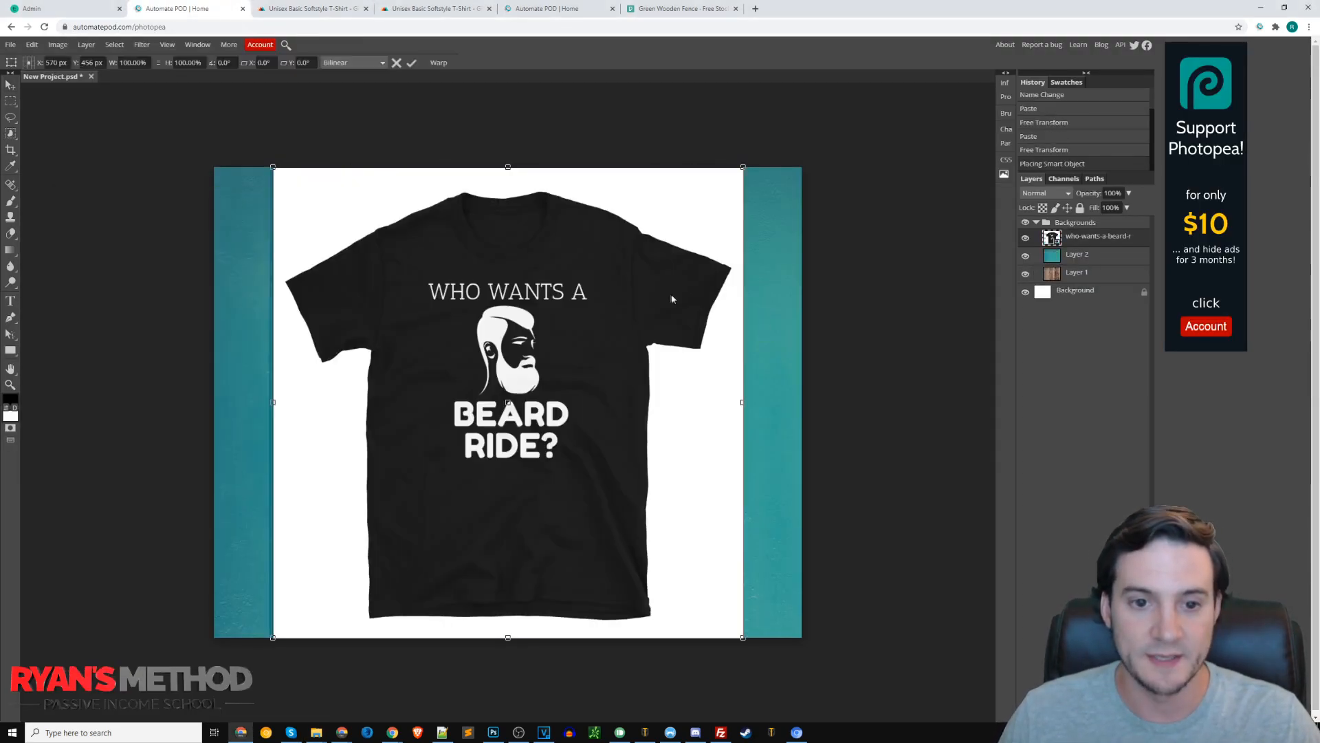
key(Return)
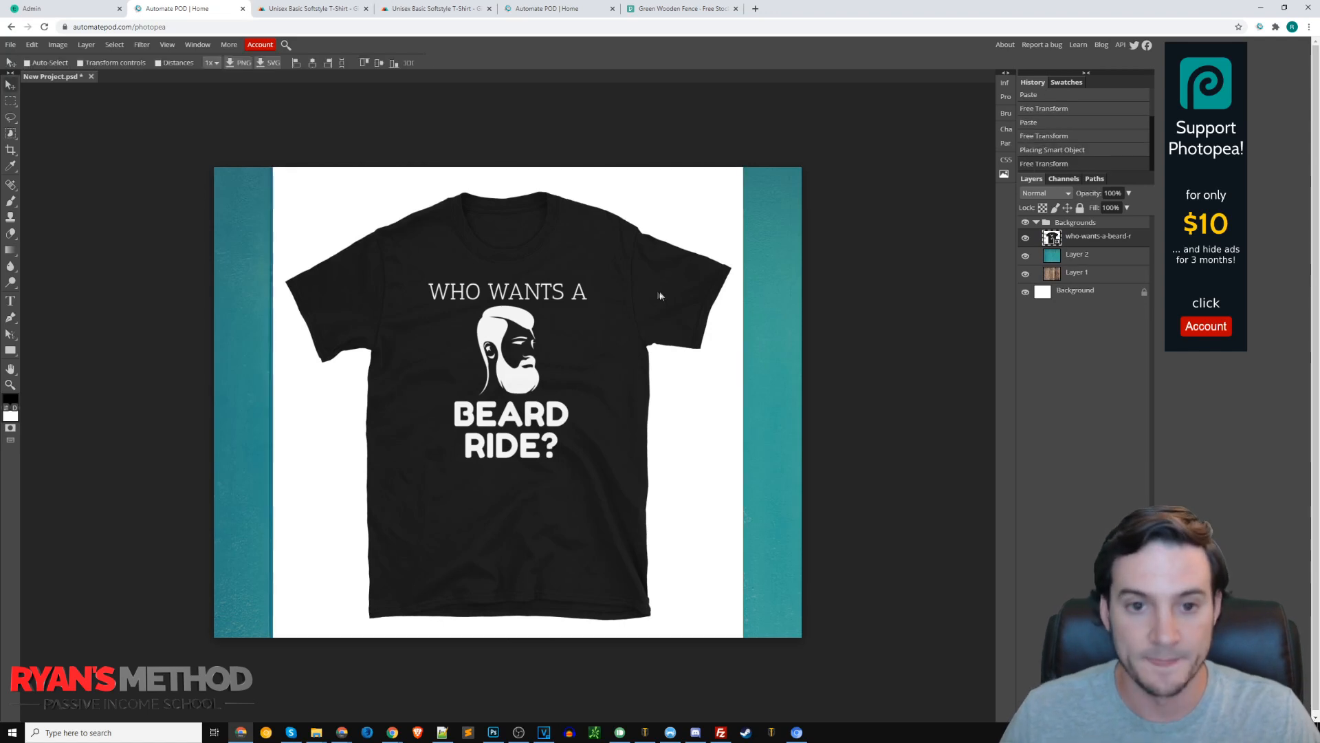
Set the mockup format to PNG on Printful's Gildan 64000 mockup style page
click(439, 12)
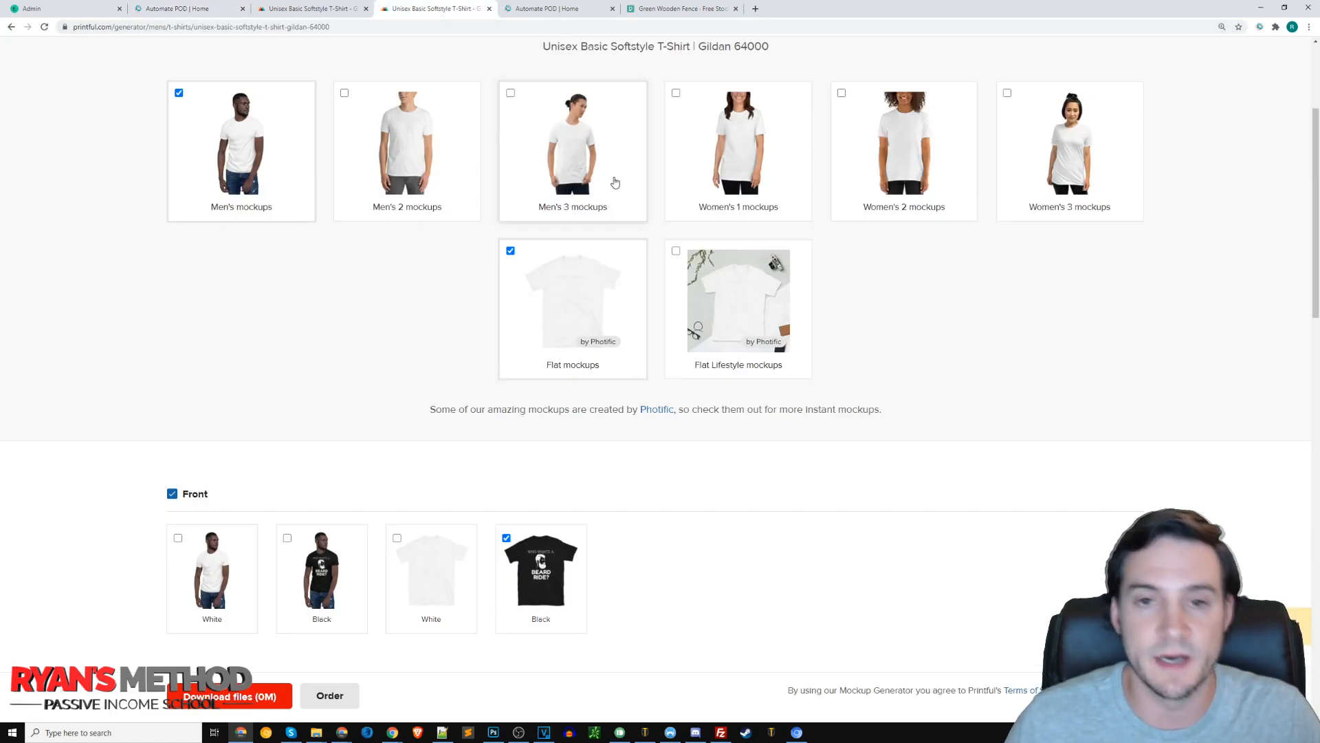
scroll(609, 180, down, 15)
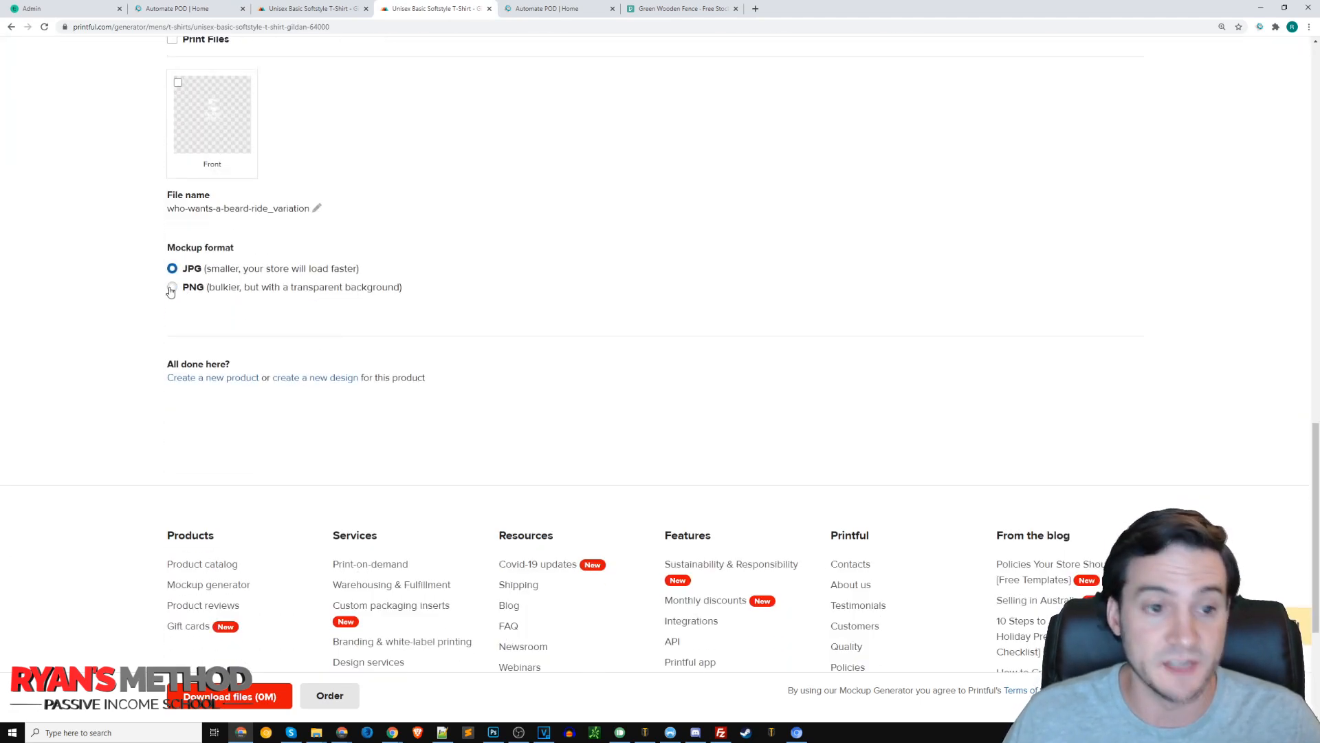
click(172, 288)
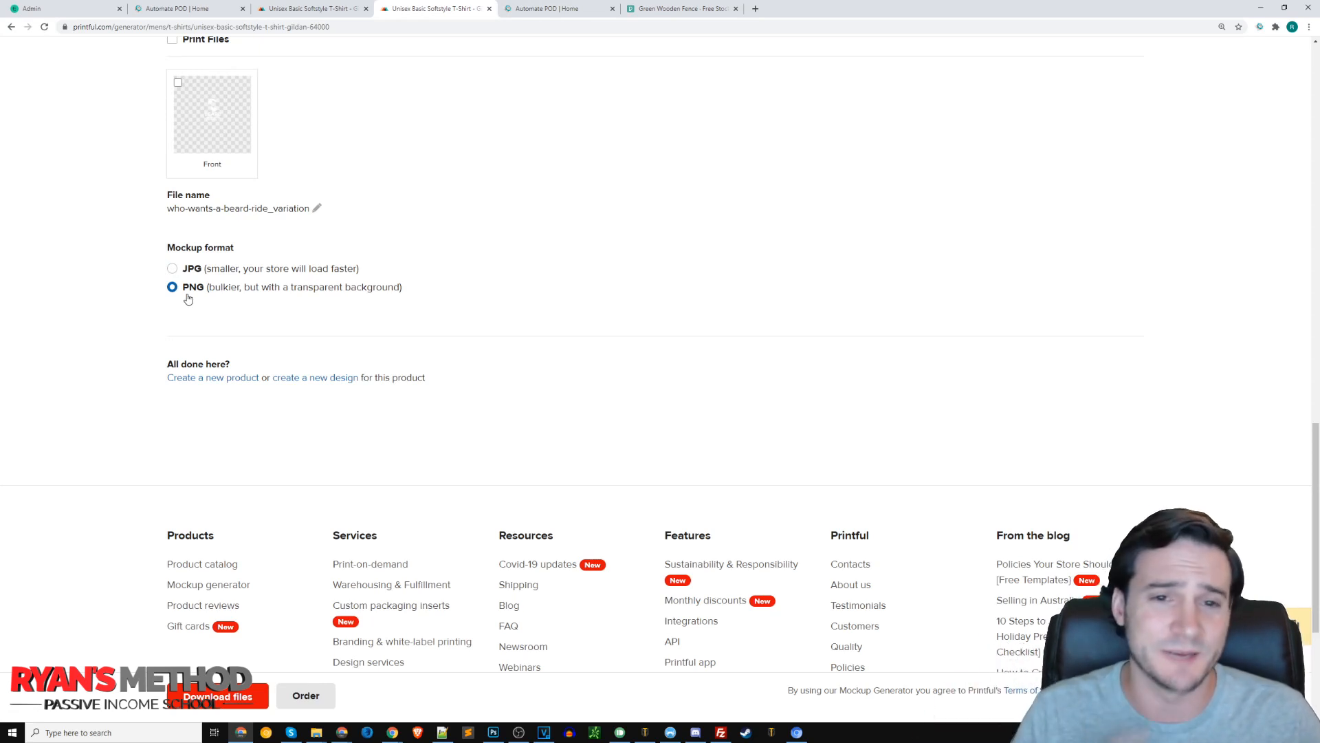
scroll(200, 282, up, 4)
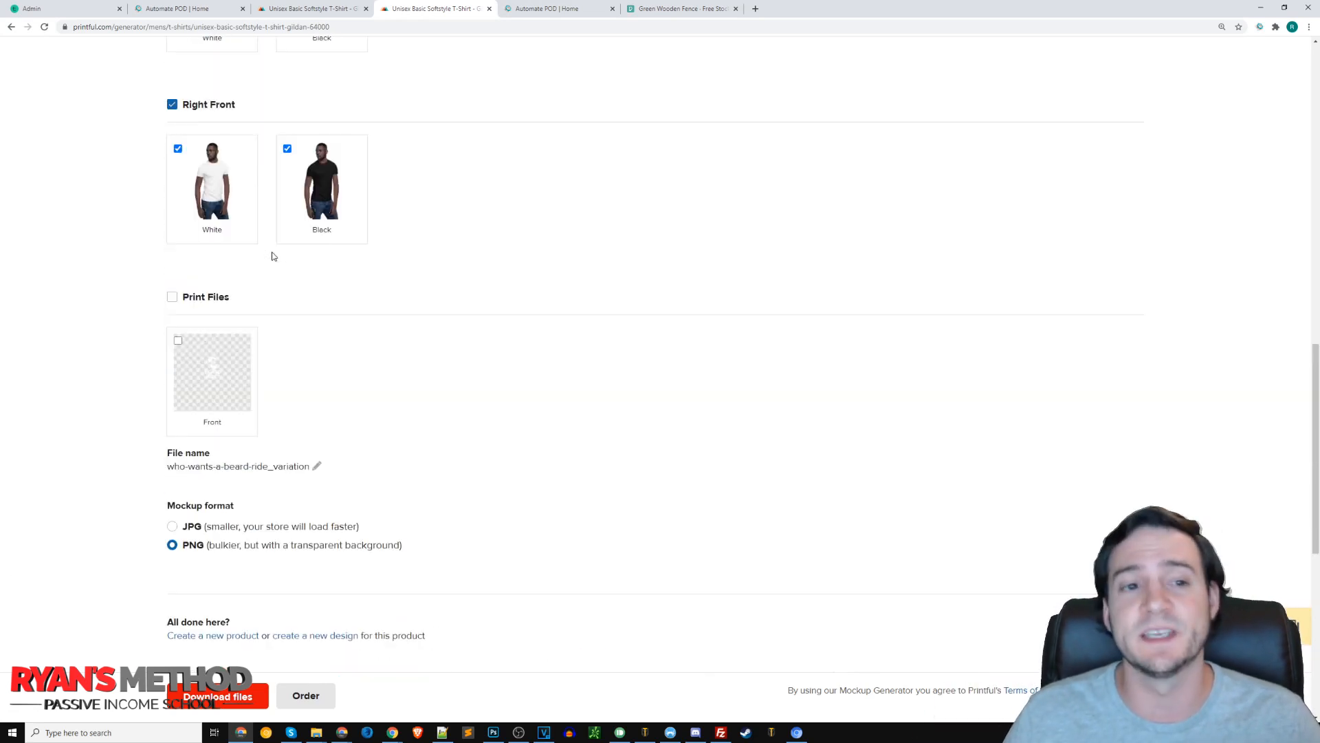
Examine the blank Gildan 64000 design page and the front, left front and right front mockup selections in Printful
click(309, 8)
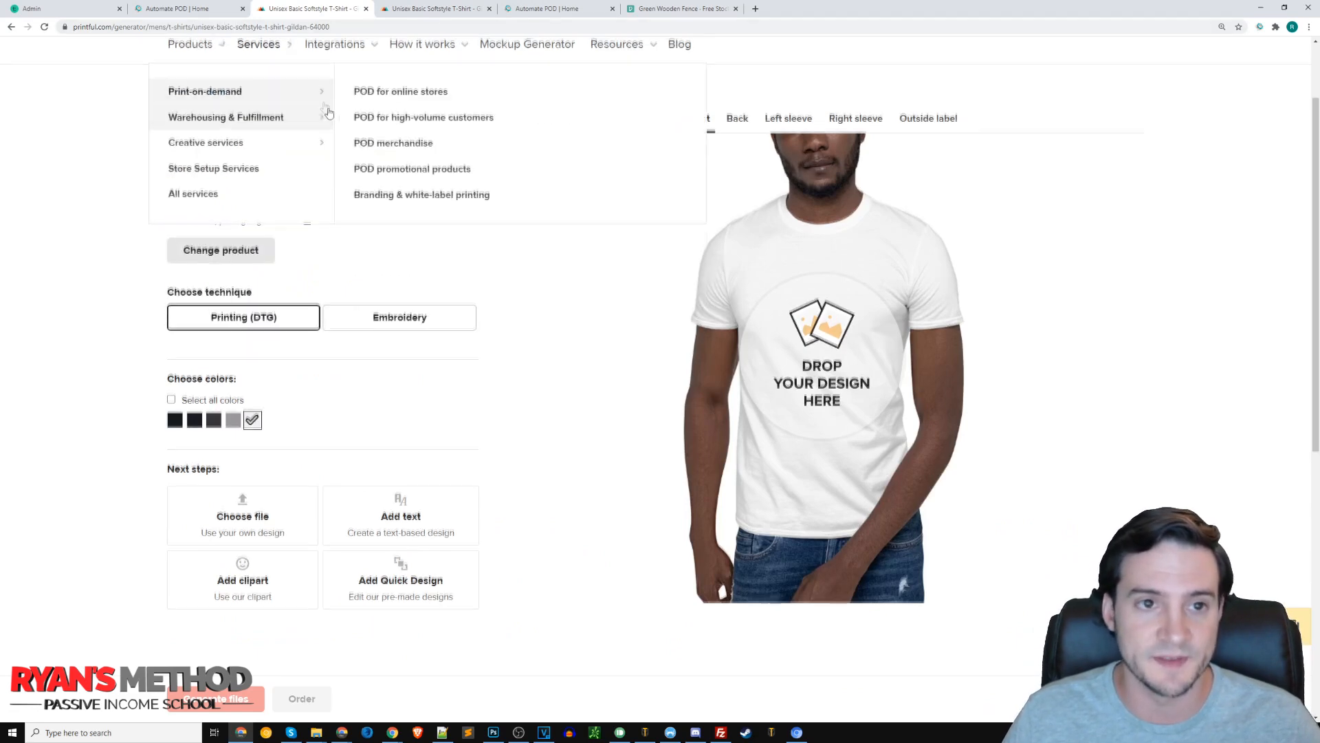
mouse_move(335, 42)
scroll(227, 275, up, 2)
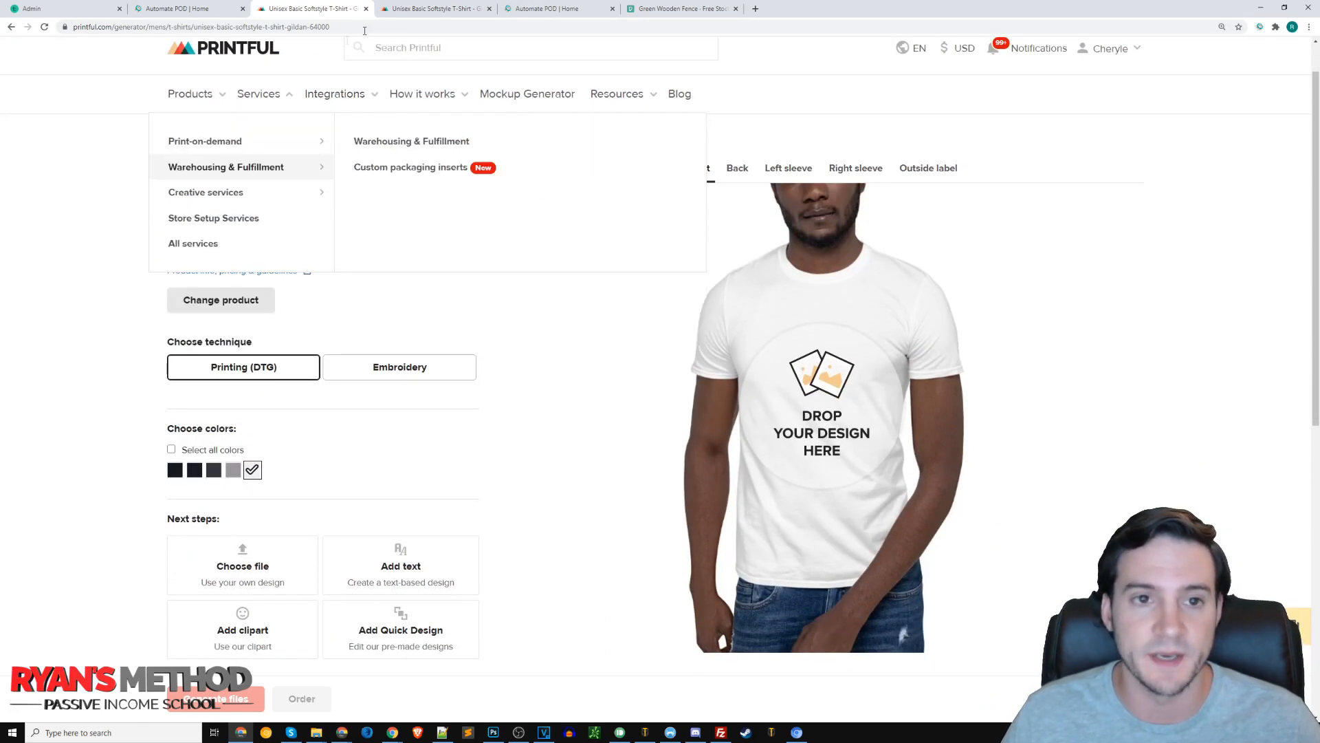
click(433, 8)
scroll(510, 309, up, 4)
scroll(509, 309, up, 2)
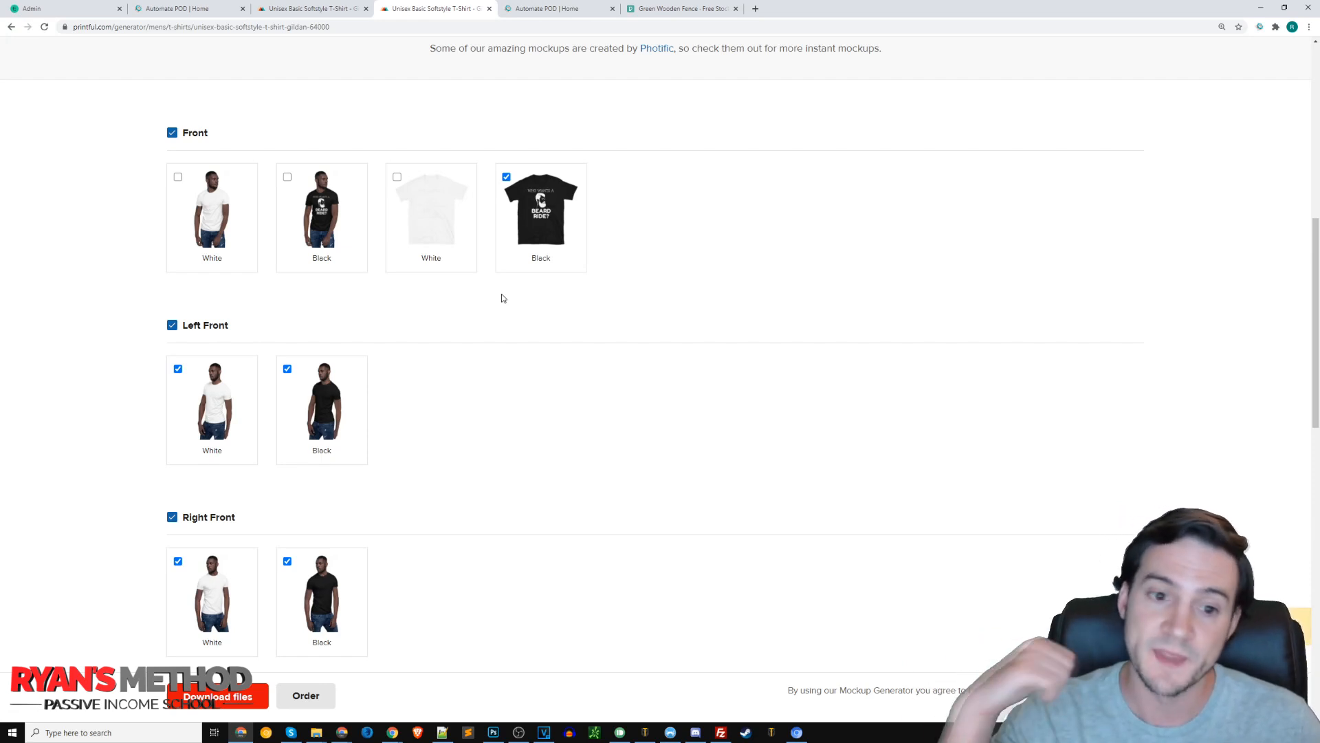
In Photopea, move the black shirt layer out of and above the Backgrounds folder, and rasterize it
click(178, 8)
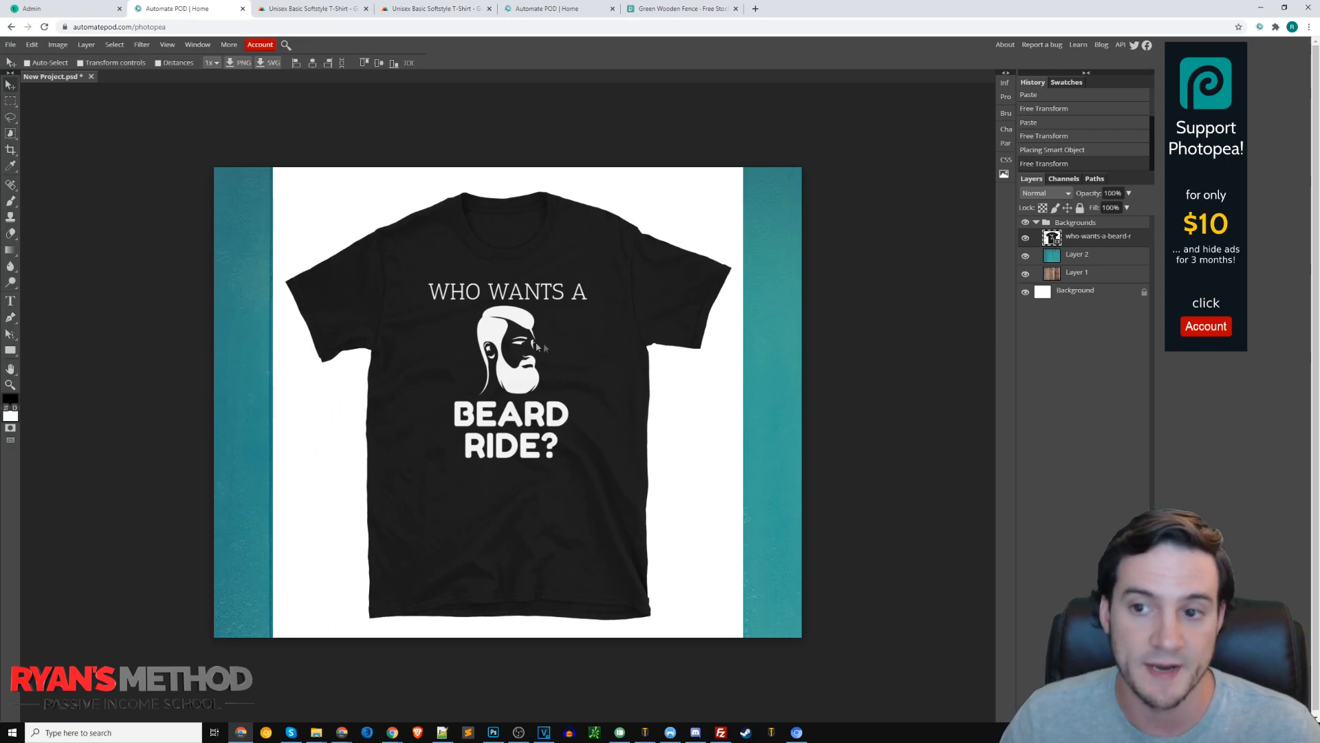
drag(1081, 239, 1081, 219)
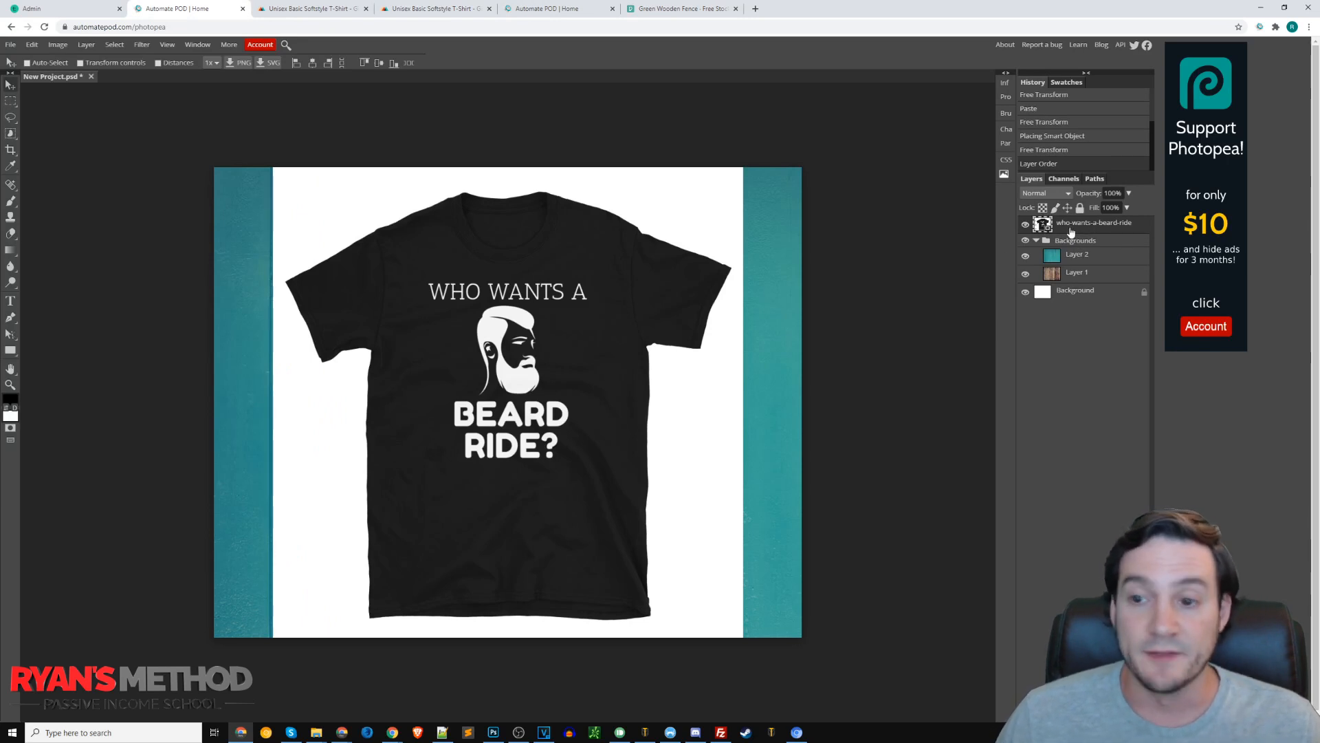
right_click(1071, 229)
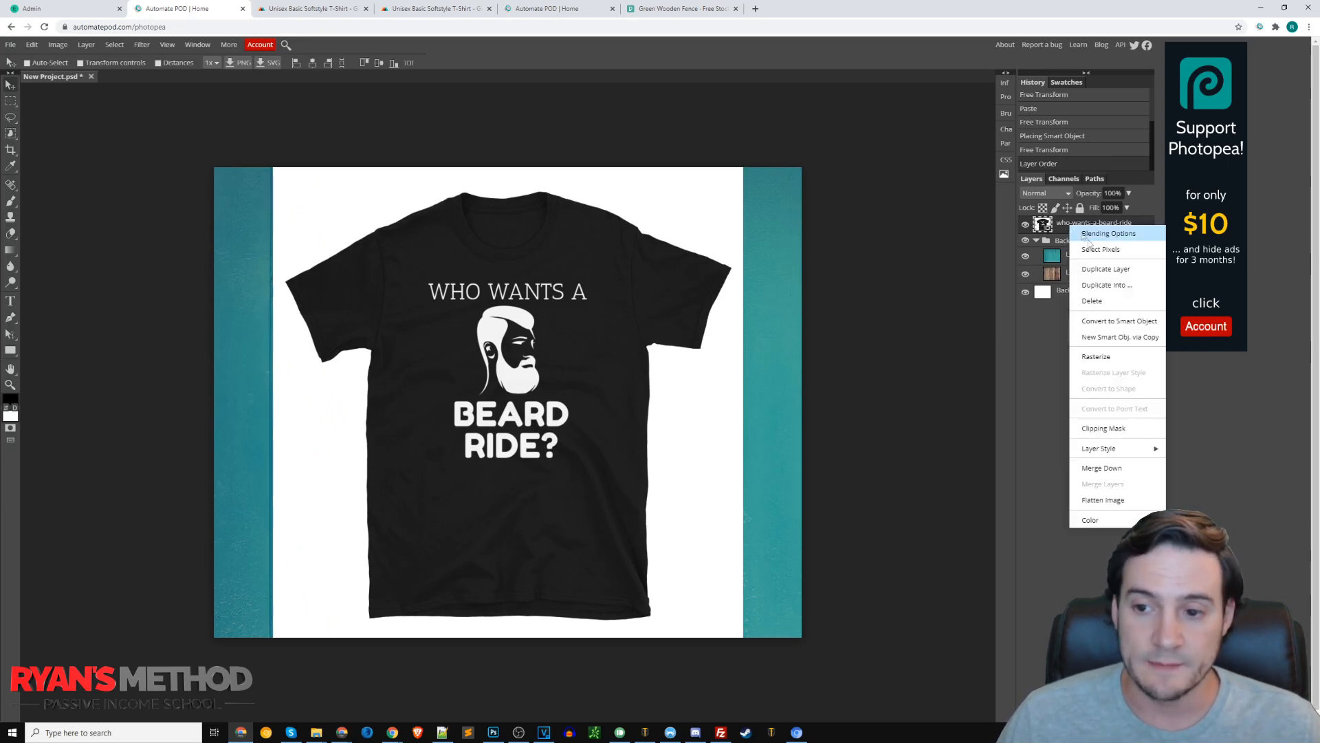
click(1096, 358)
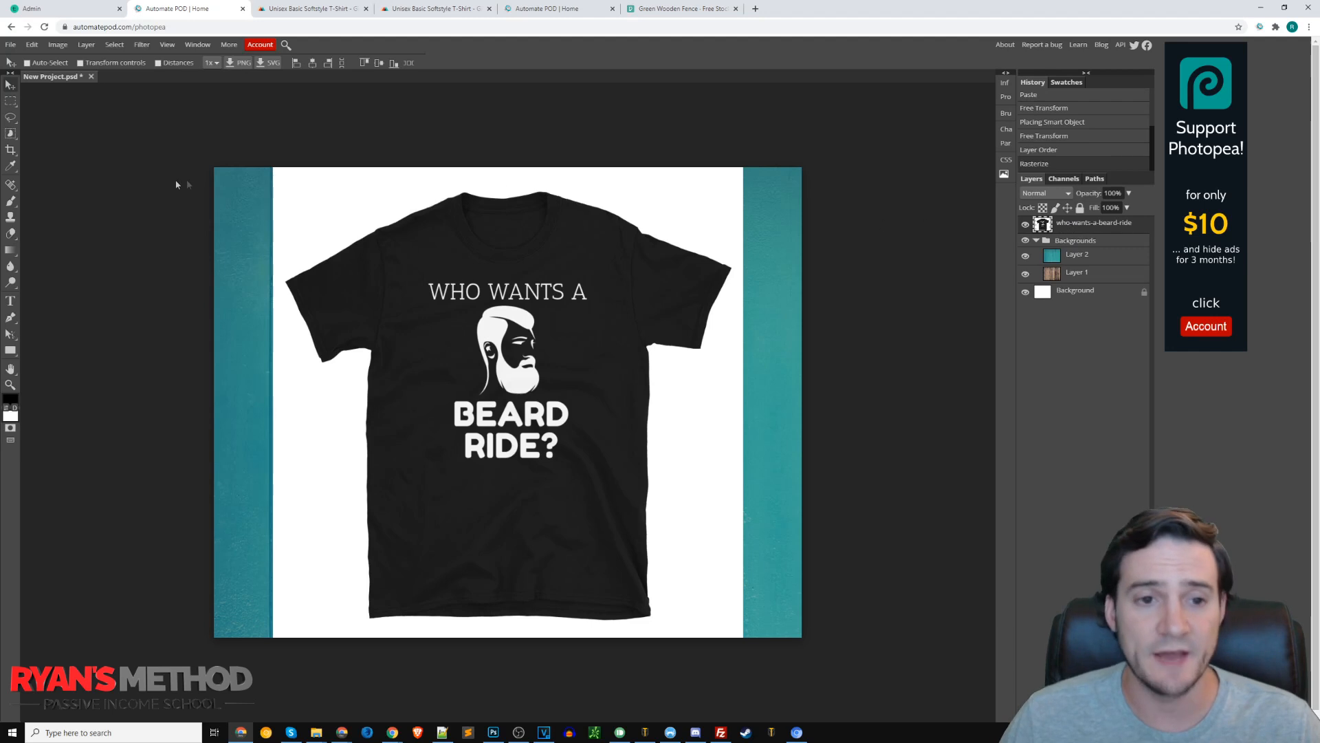
Remove the white area around the black shirt using the Magic Wand at tolerance 10, and clear the selection
right_click(9, 136)
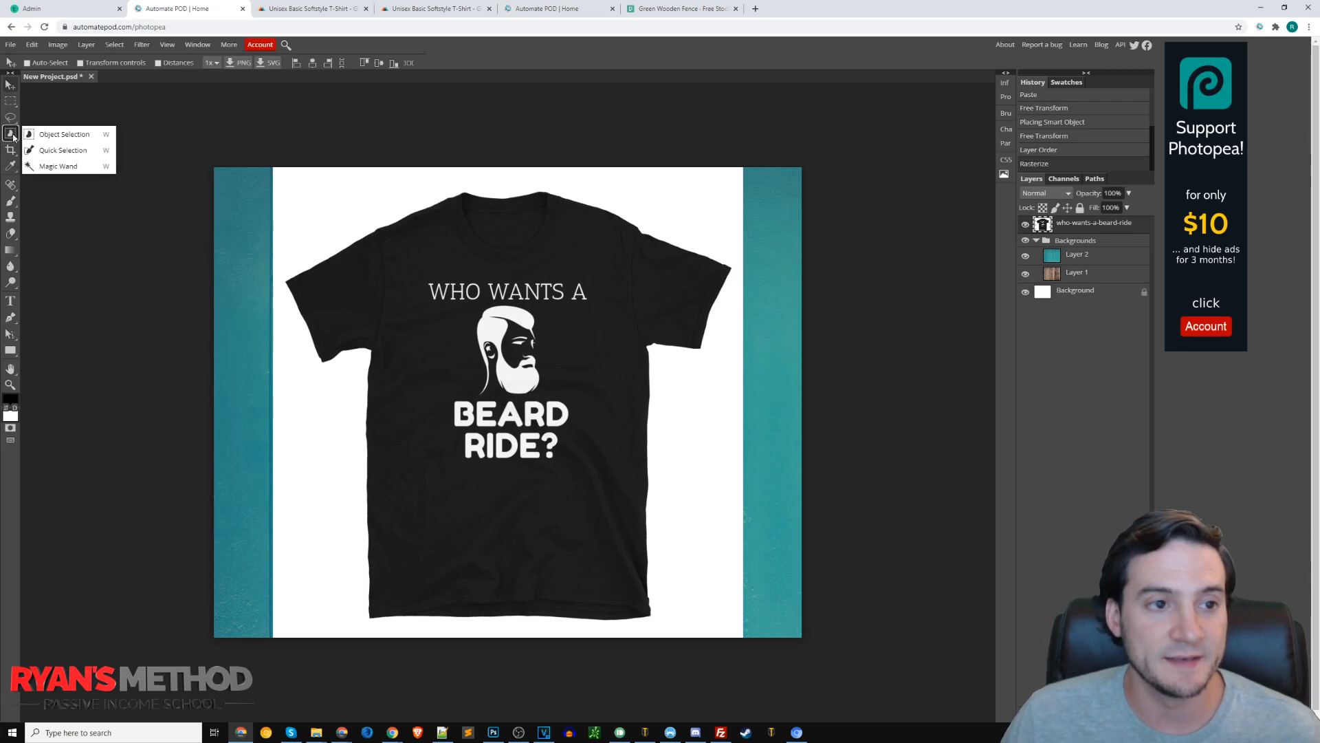
click(11, 137)
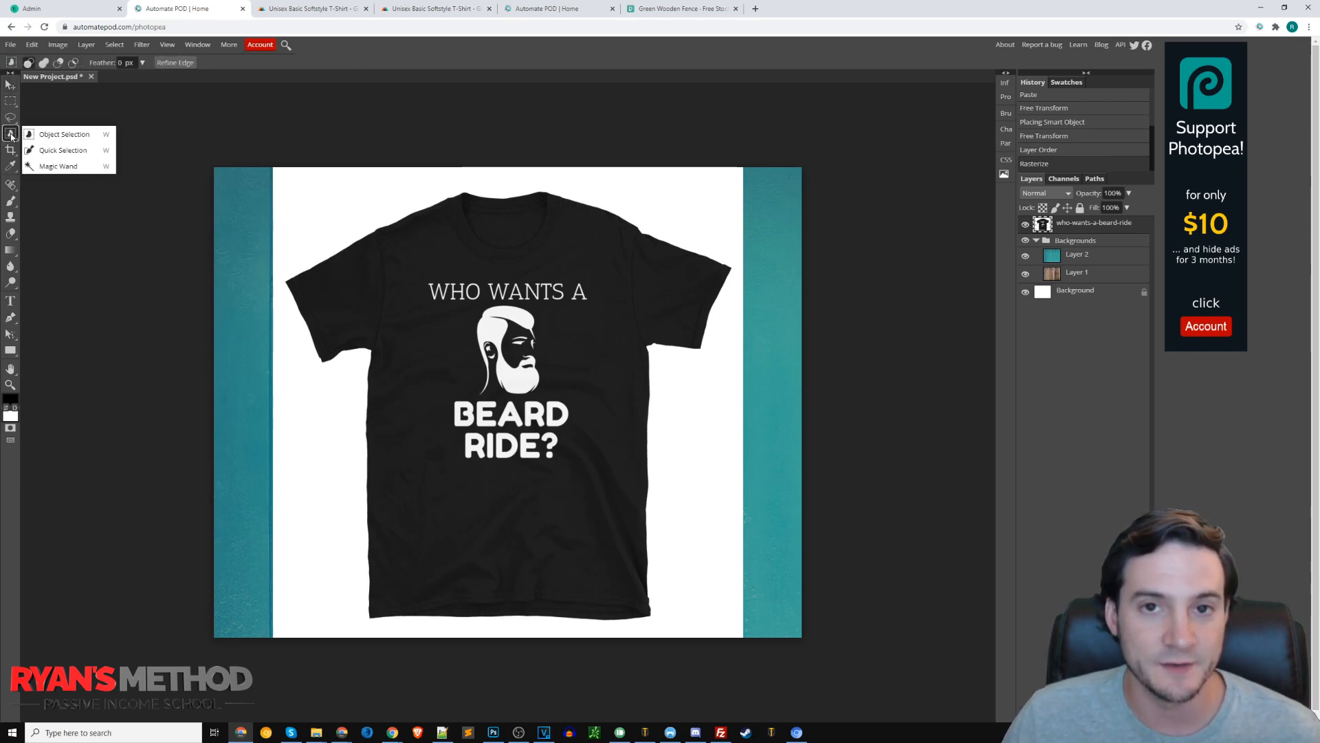
click(59, 167)
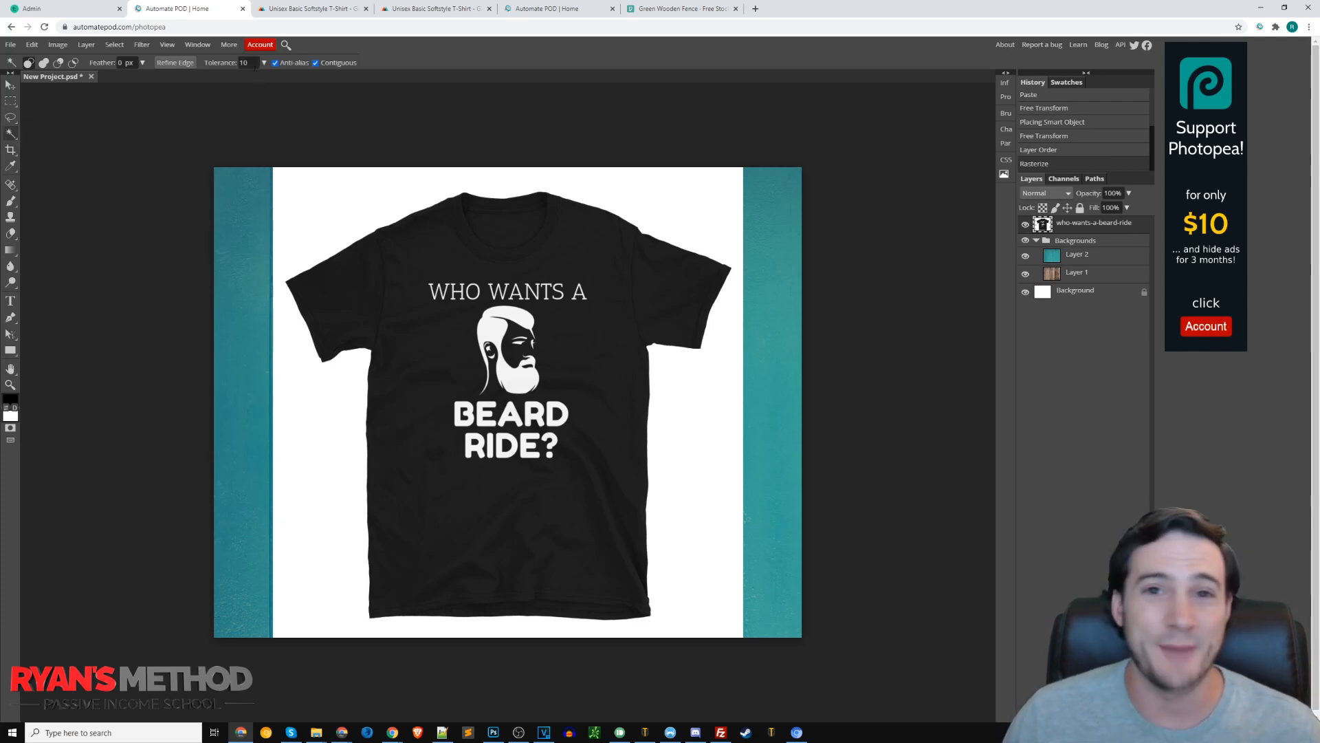
click(249, 62)
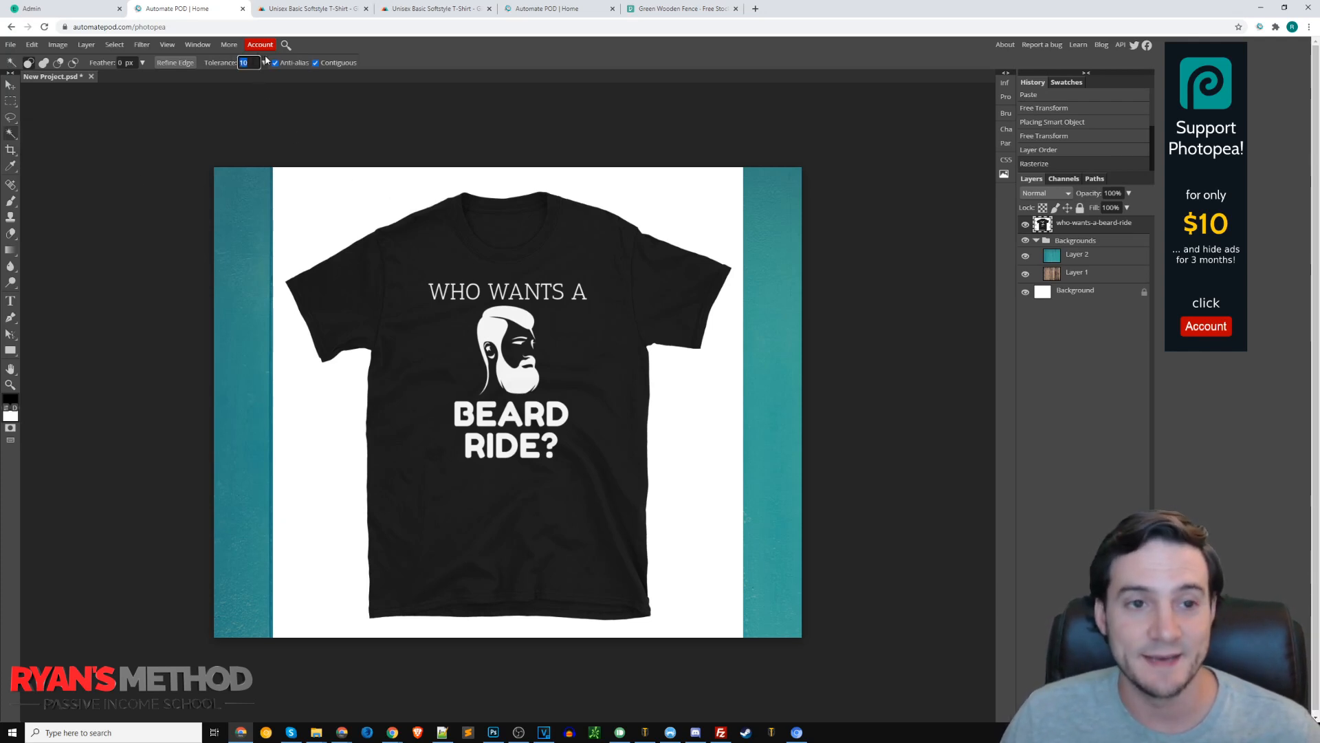
click(331, 210)
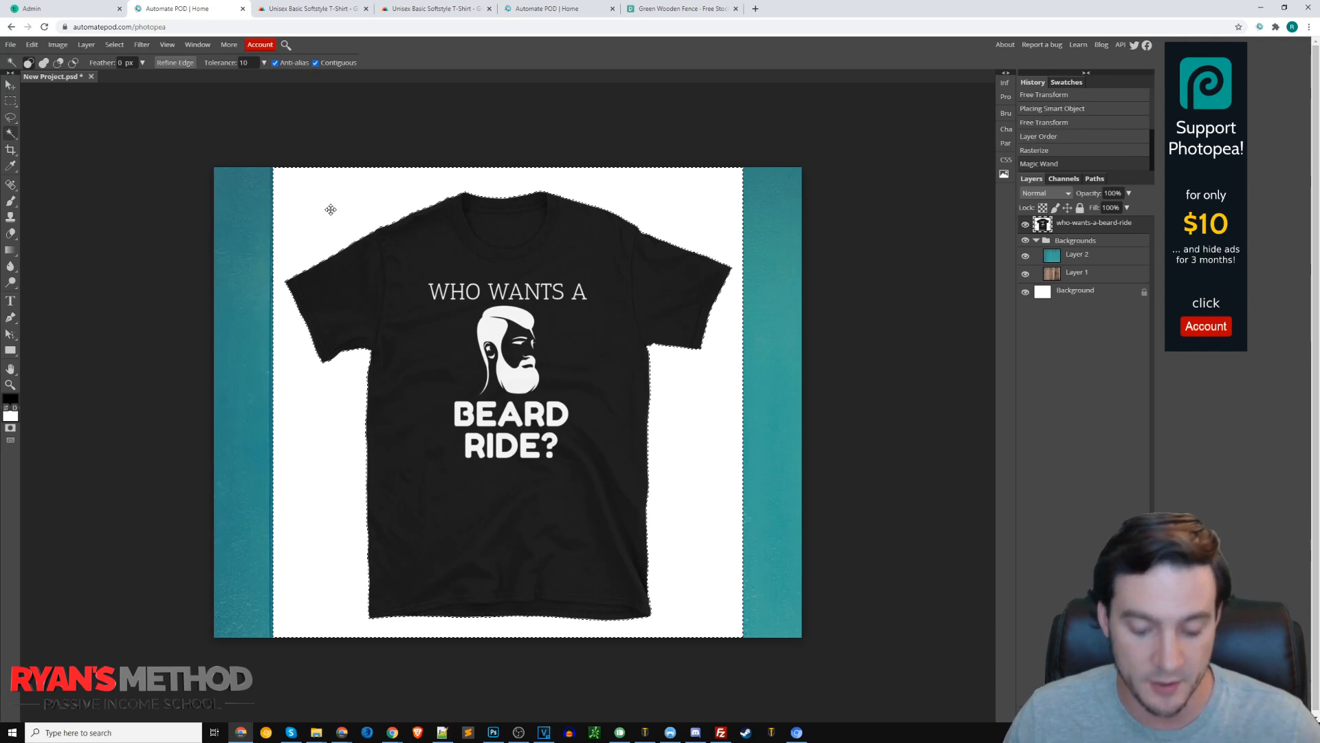
key(Delete)
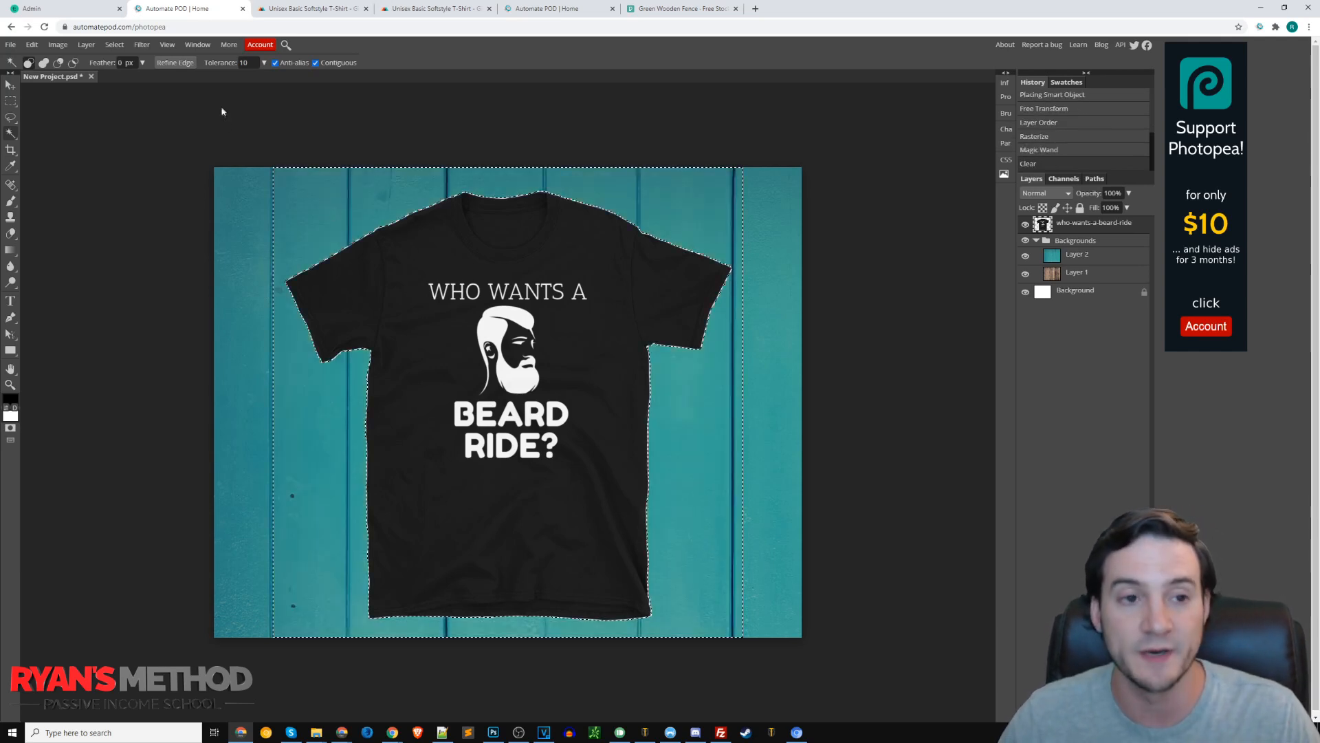
click(114, 44)
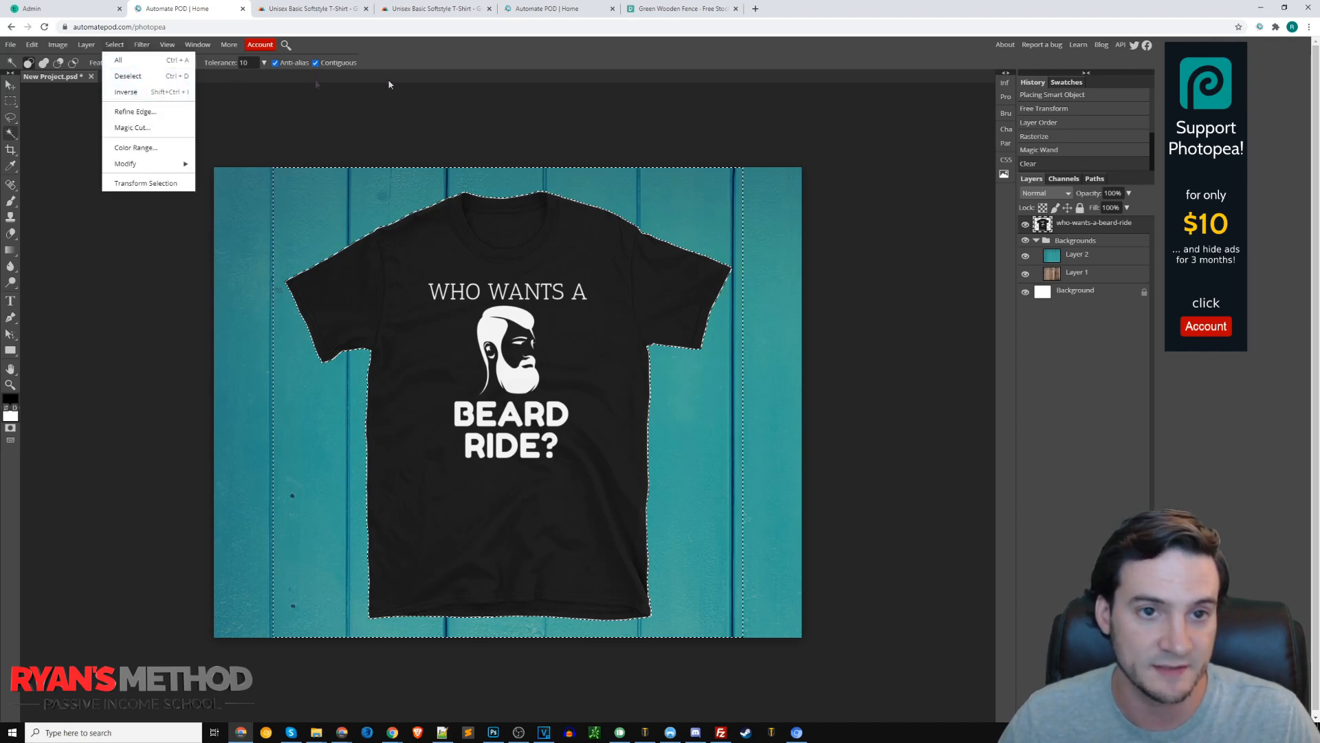
click(449, 59)
key(ctrl+d)
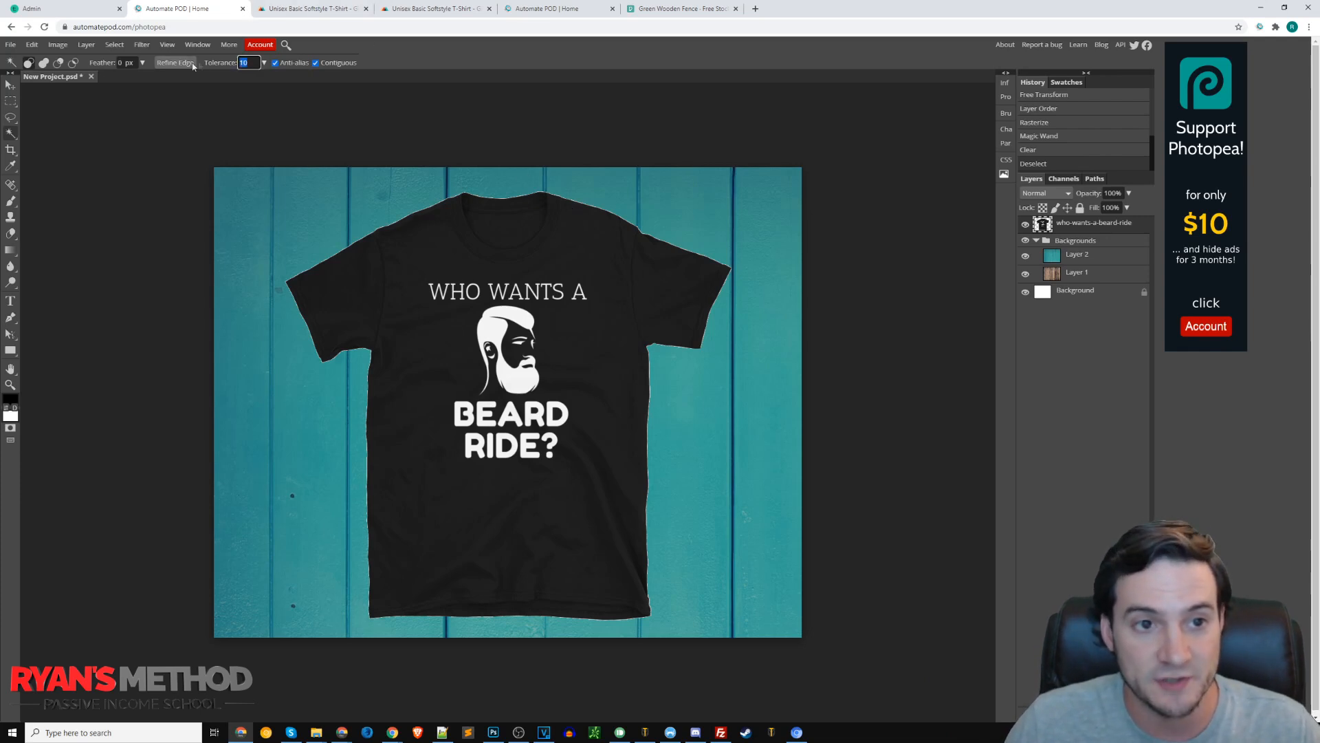
Set the Magic Wand tolerance to 5 with the who-wants-a-beard-ride layer selected
click(245, 63)
text(5)
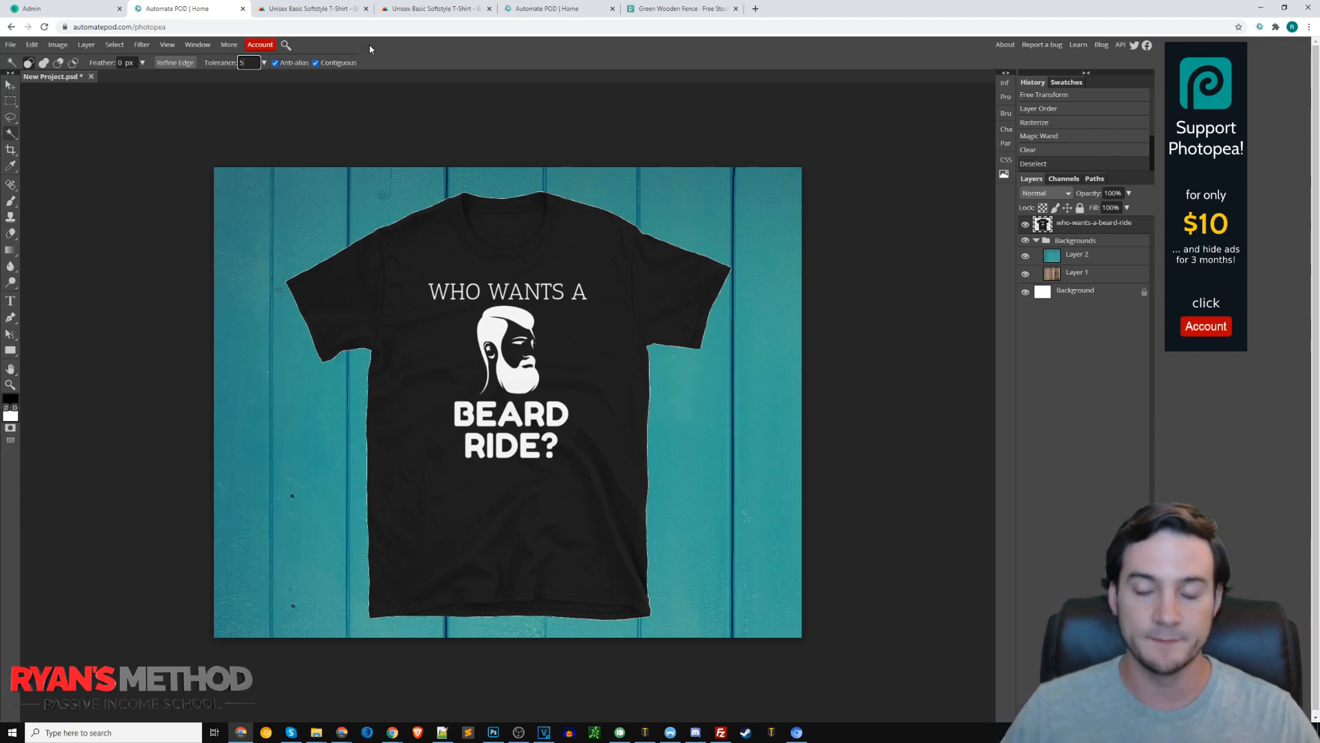
click(1093, 228)
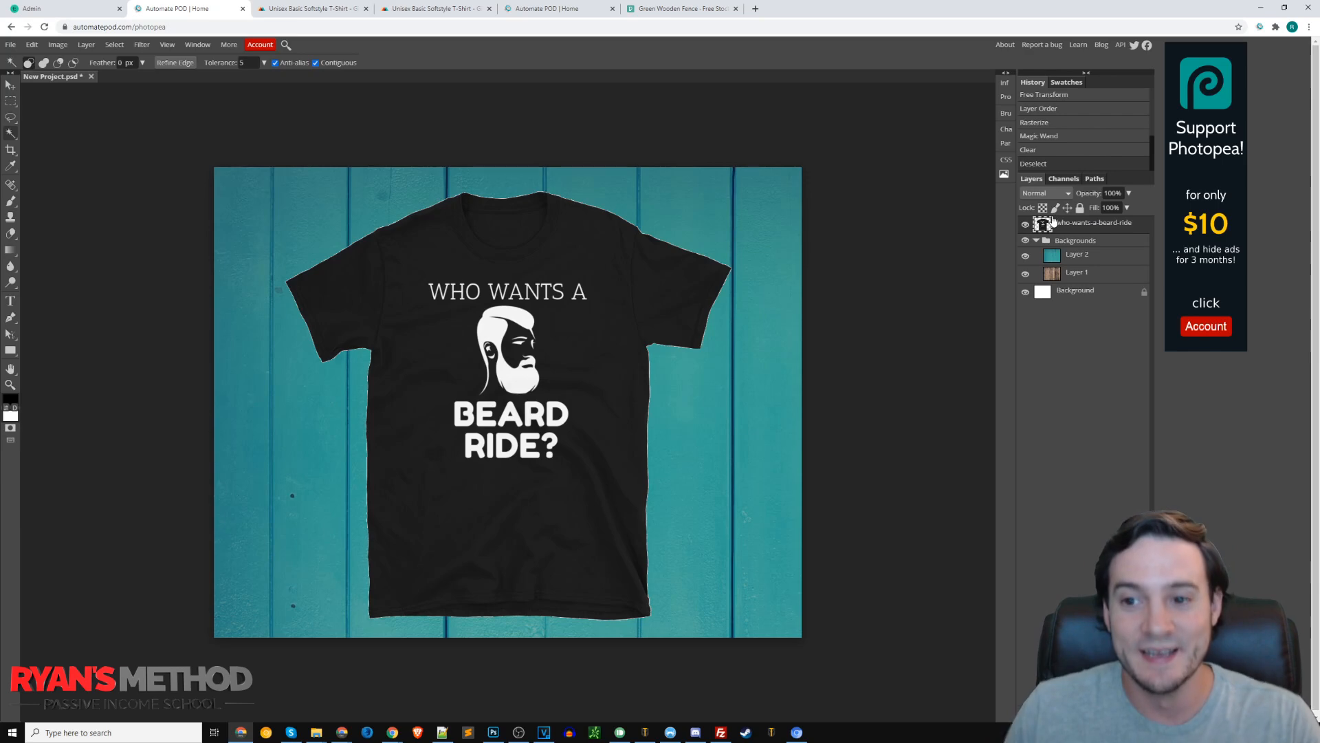
View the original who-wants-a-beard-ride Front_Flat_Black mockup image from File Explorer, and return to Photopea
mouse_move(316, 733)
click(358, 688)
double_click(170, 329)
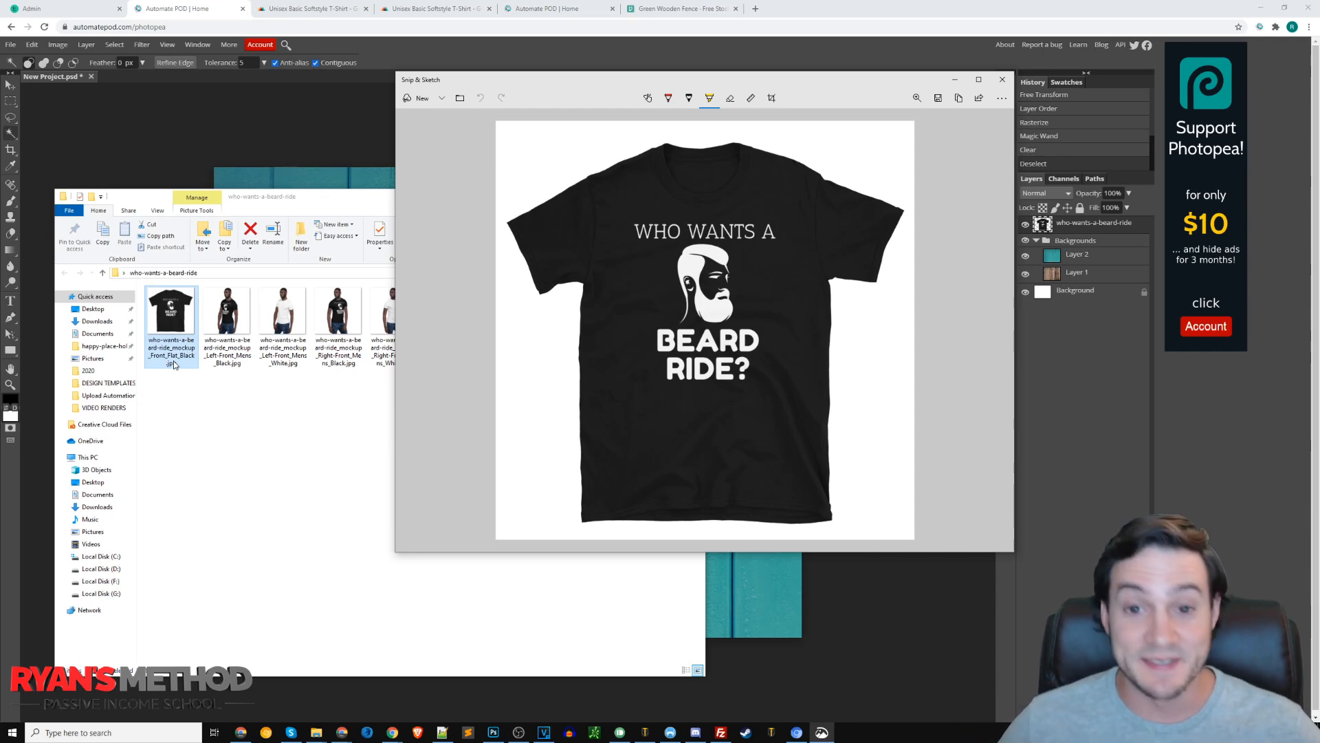
click(283, 118)
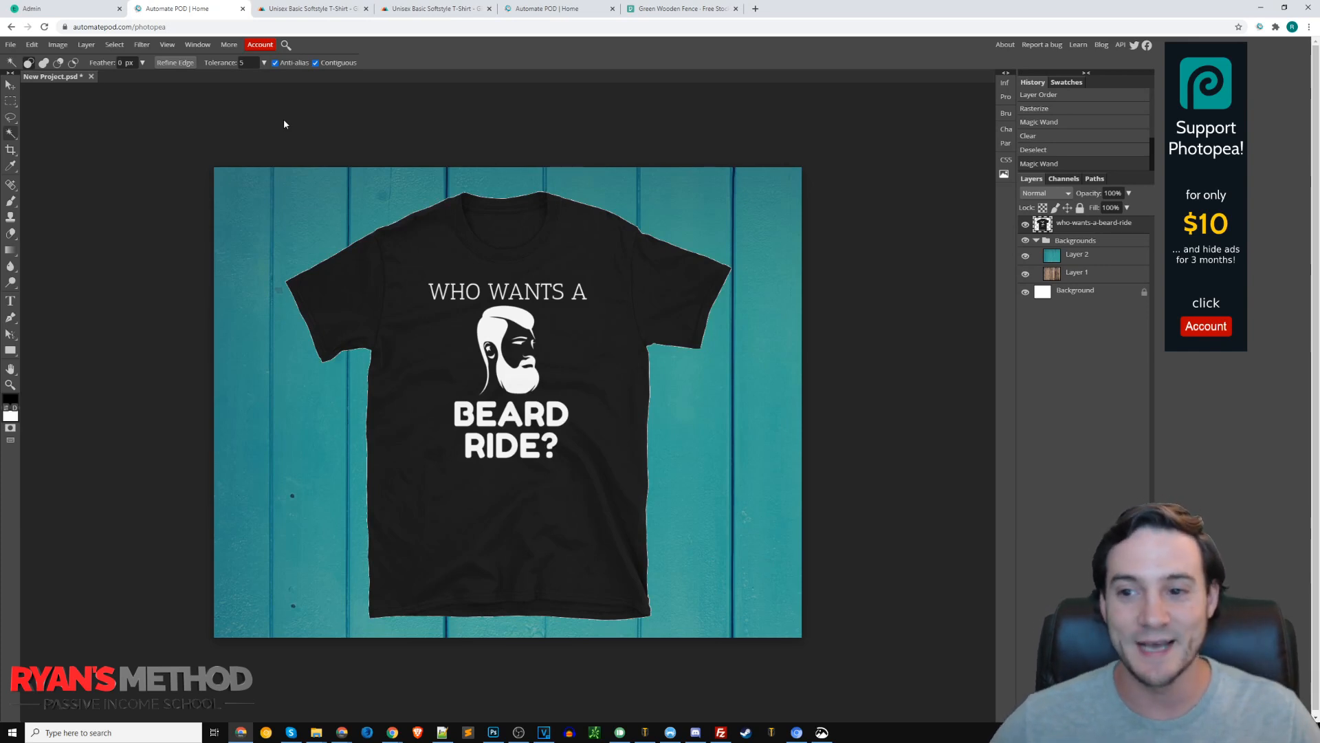
Hide the teal Layer 2 background and add a 5 px stroke positioned at Center to the who-wants-a-beard-ride layer
click(1026, 256)
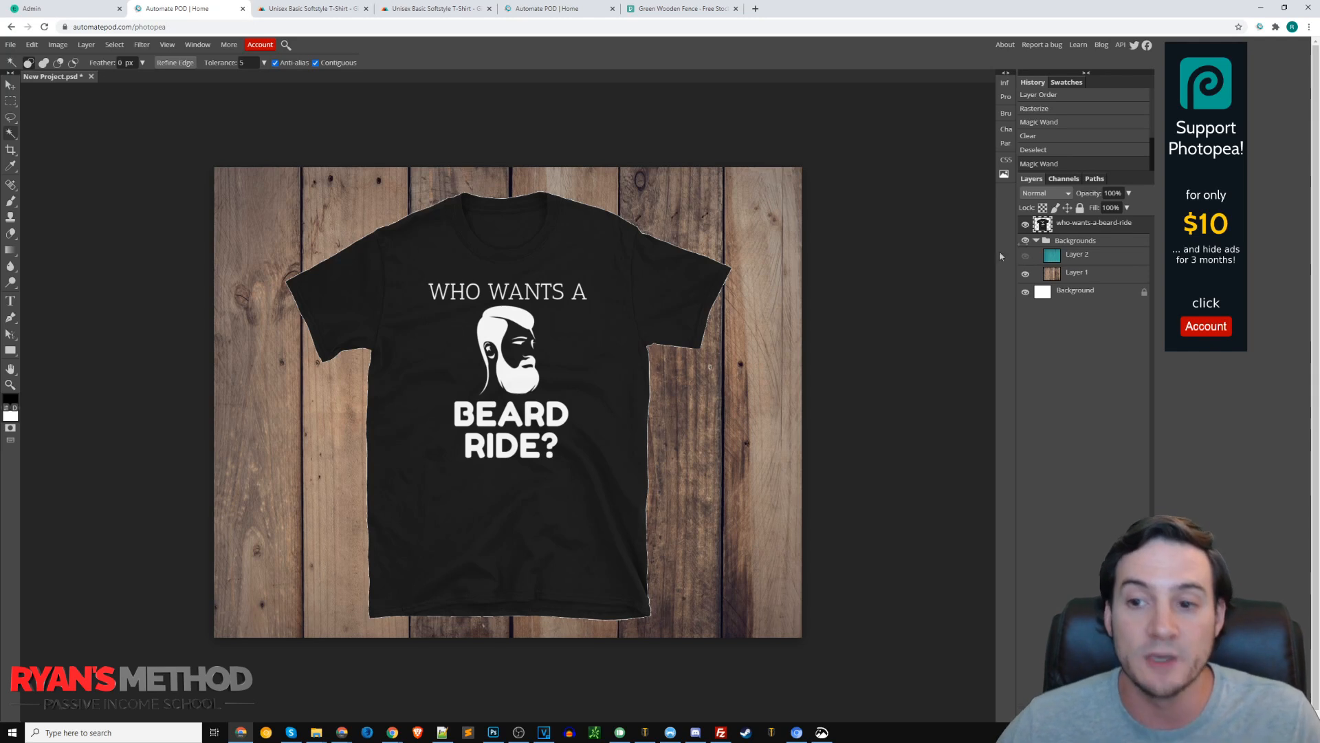
right_click(1064, 227)
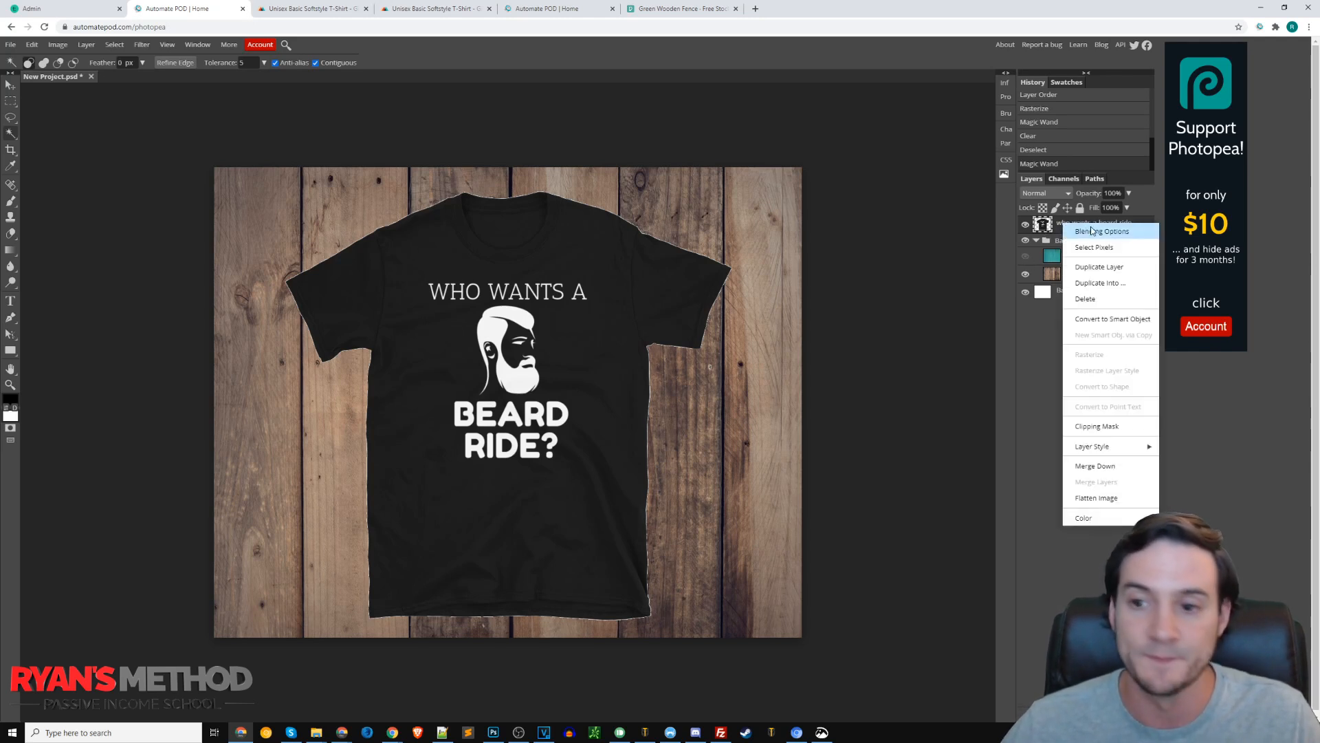
click(1093, 232)
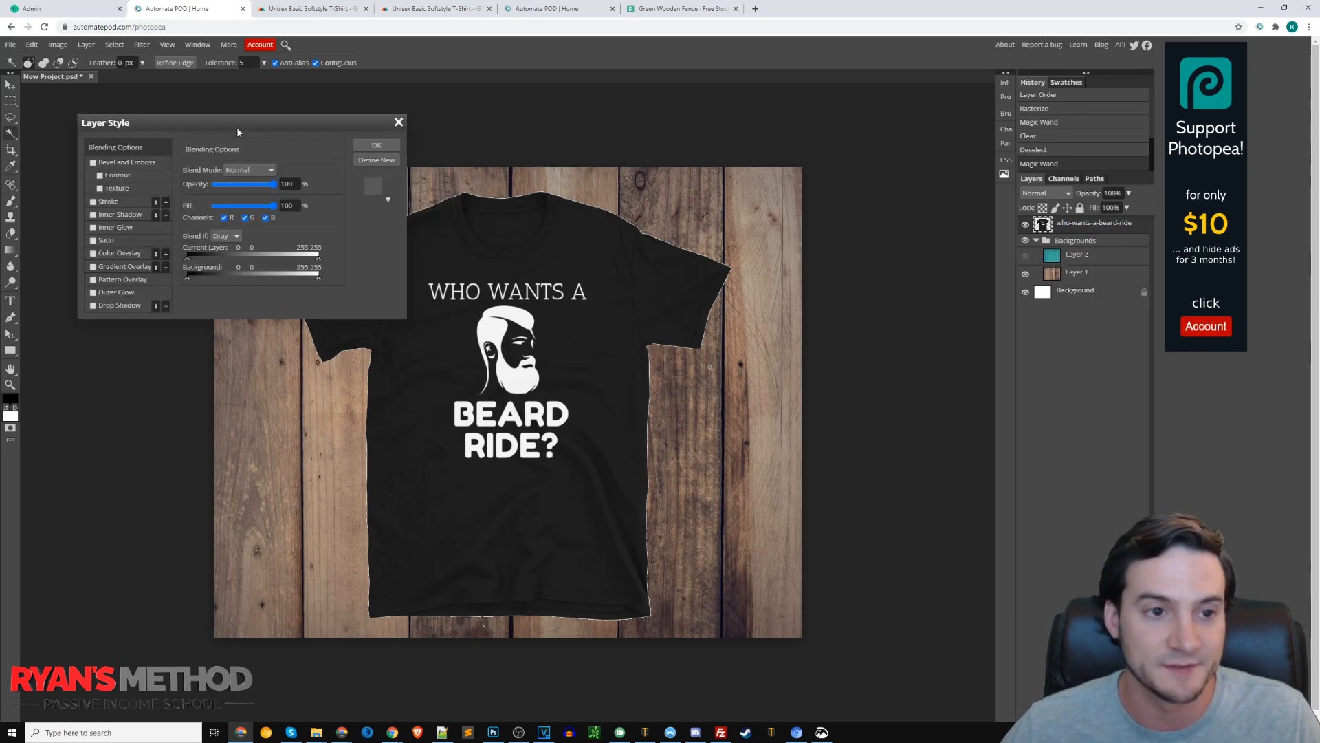
drag(238, 132, 200, 118)
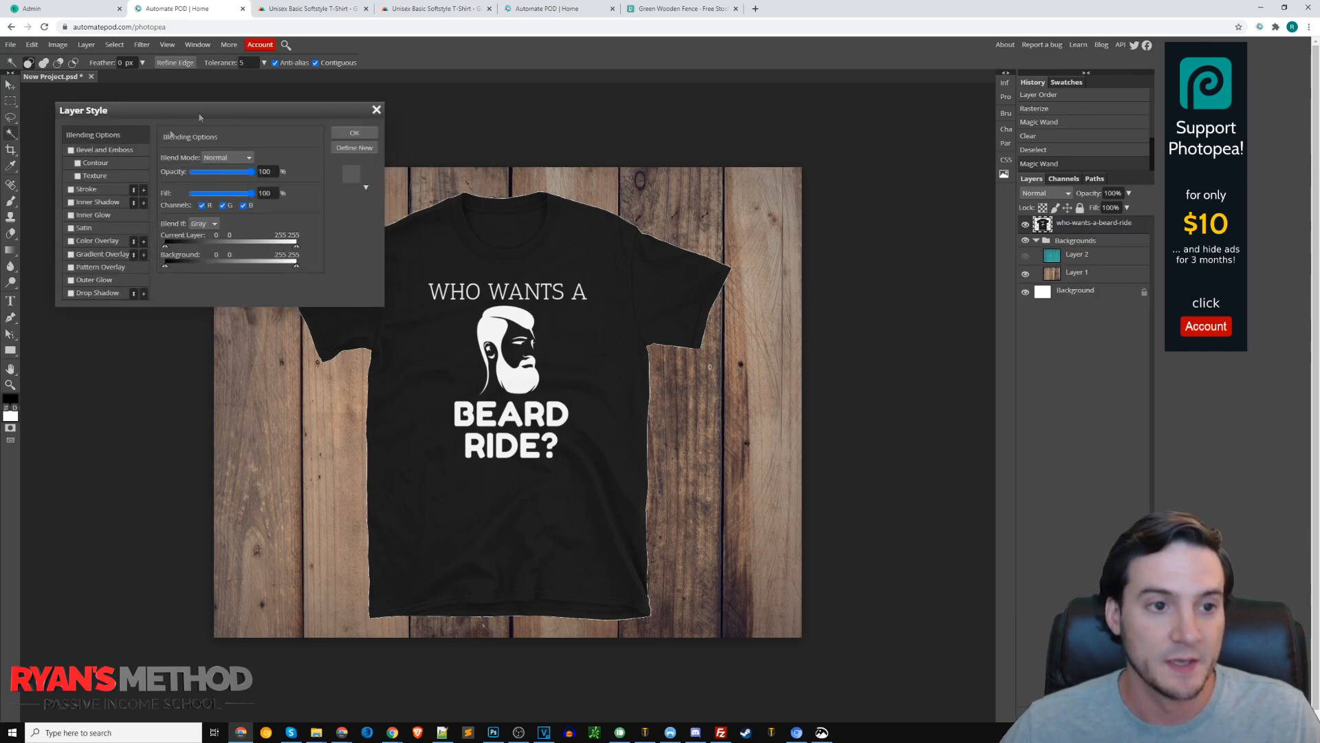
click(84, 195)
click(72, 192)
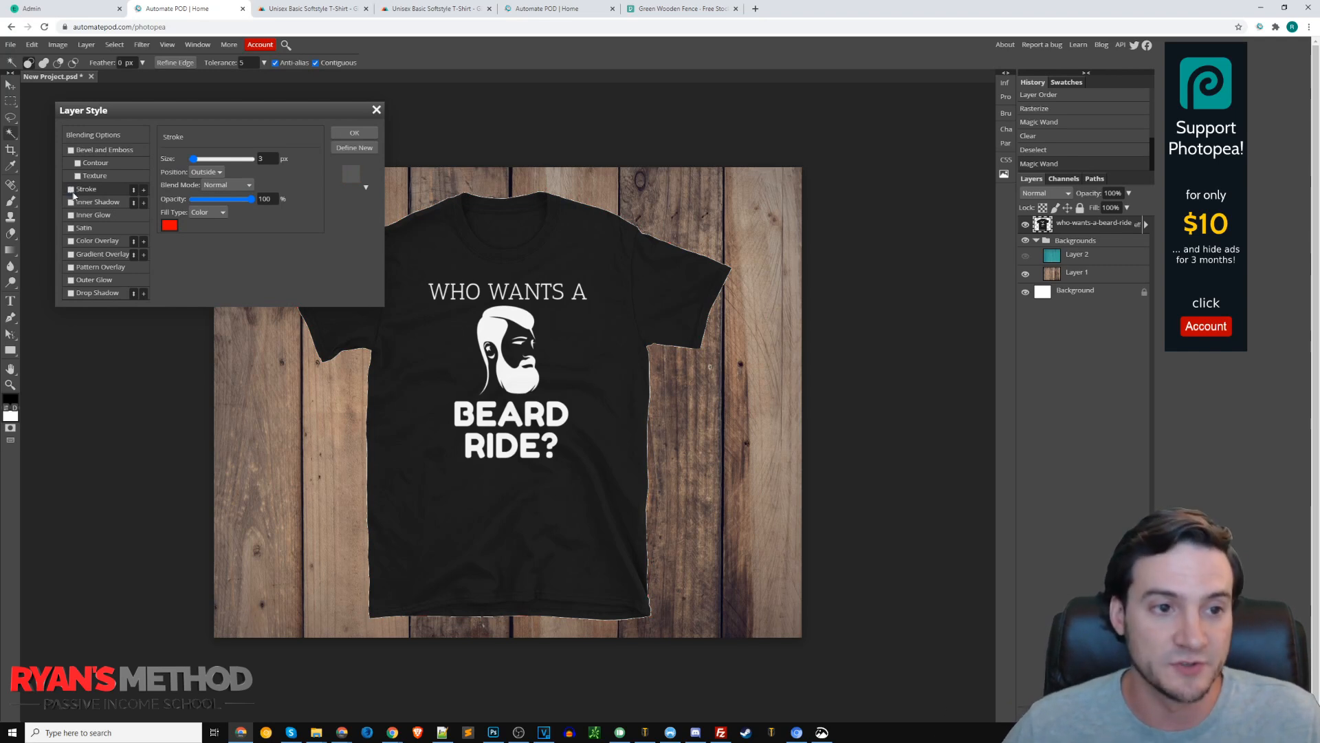
click(70, 189)
click(266, 158)
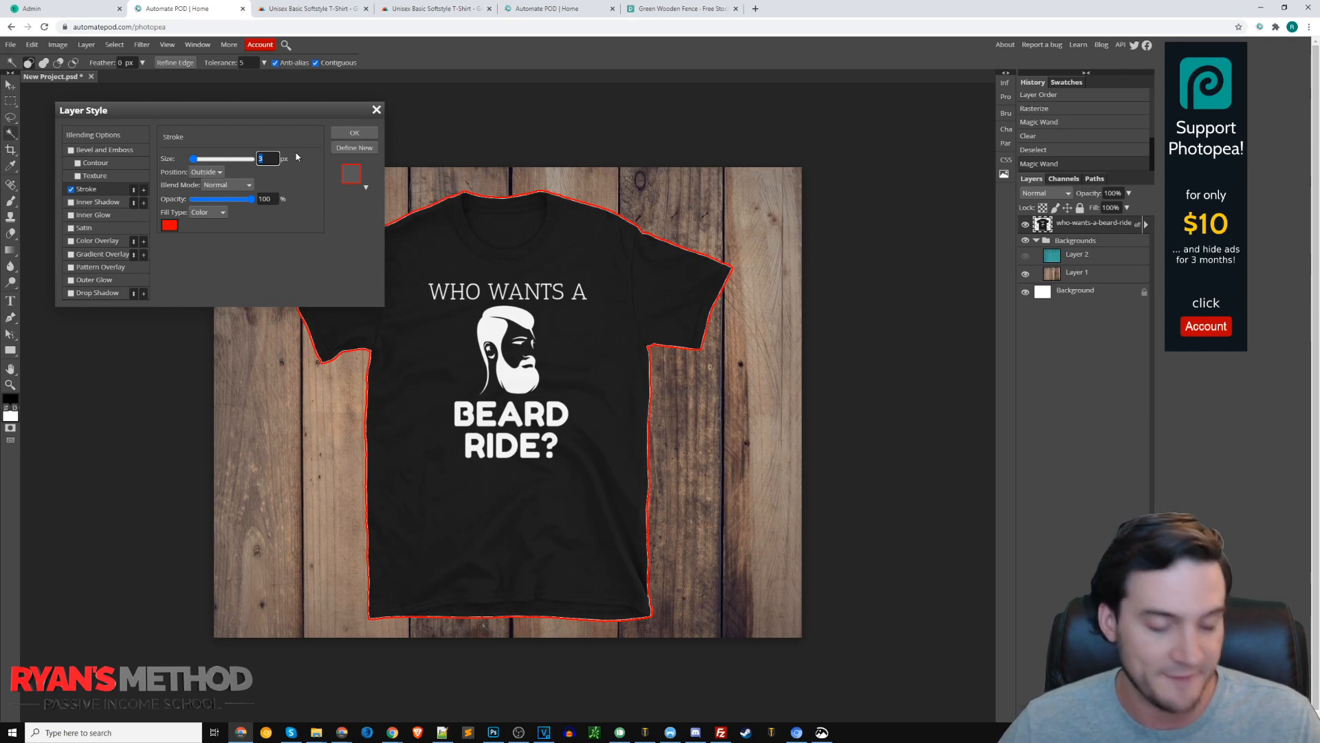
click(206, 172)
click(210, 194)
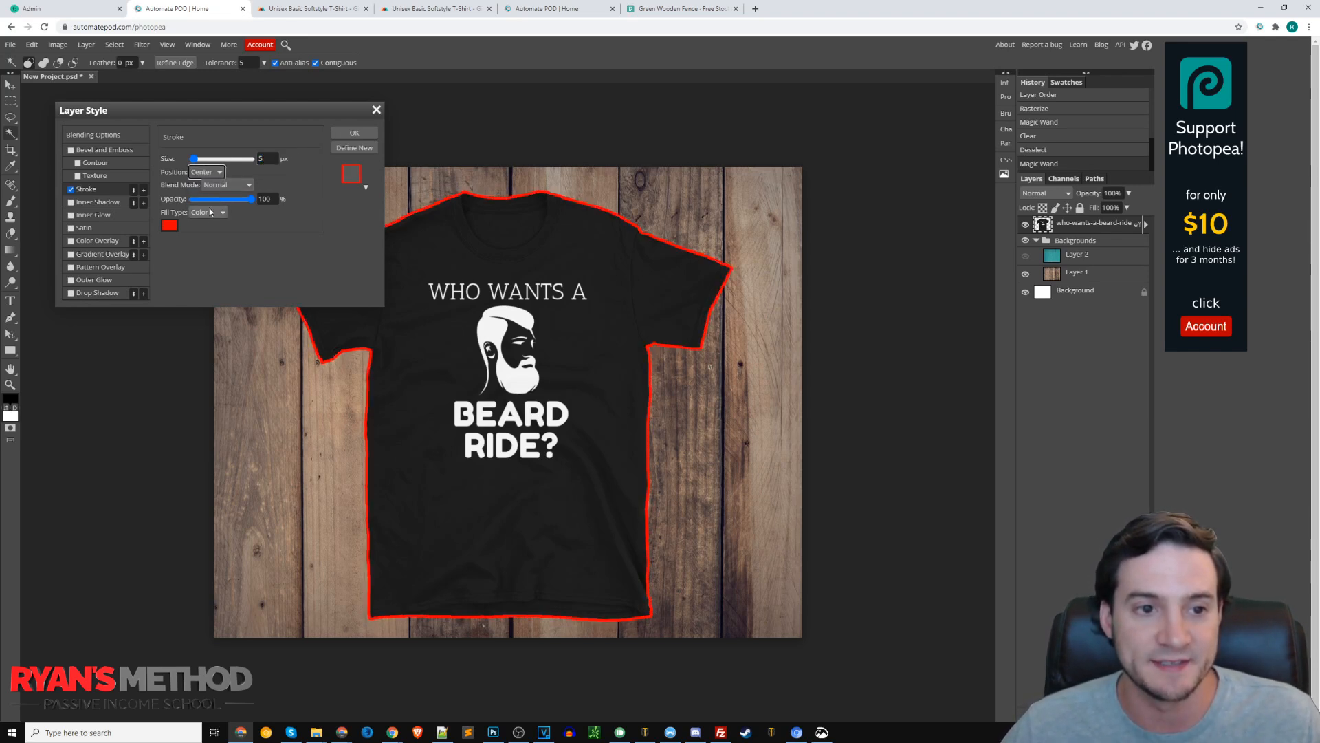
Set the stroke colour to the shirt's dark grey, 1c1c1c, sampled from the sleeve
click(169, 226)
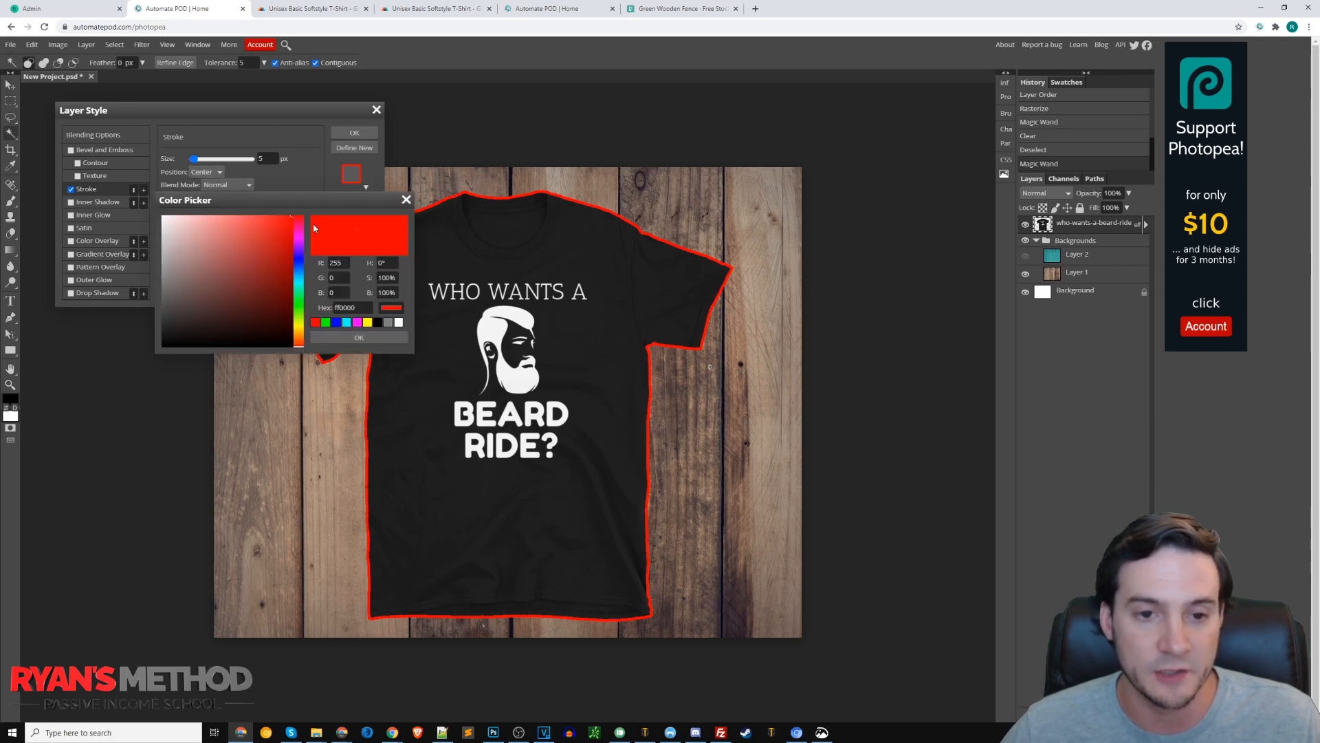
click(660, 242)
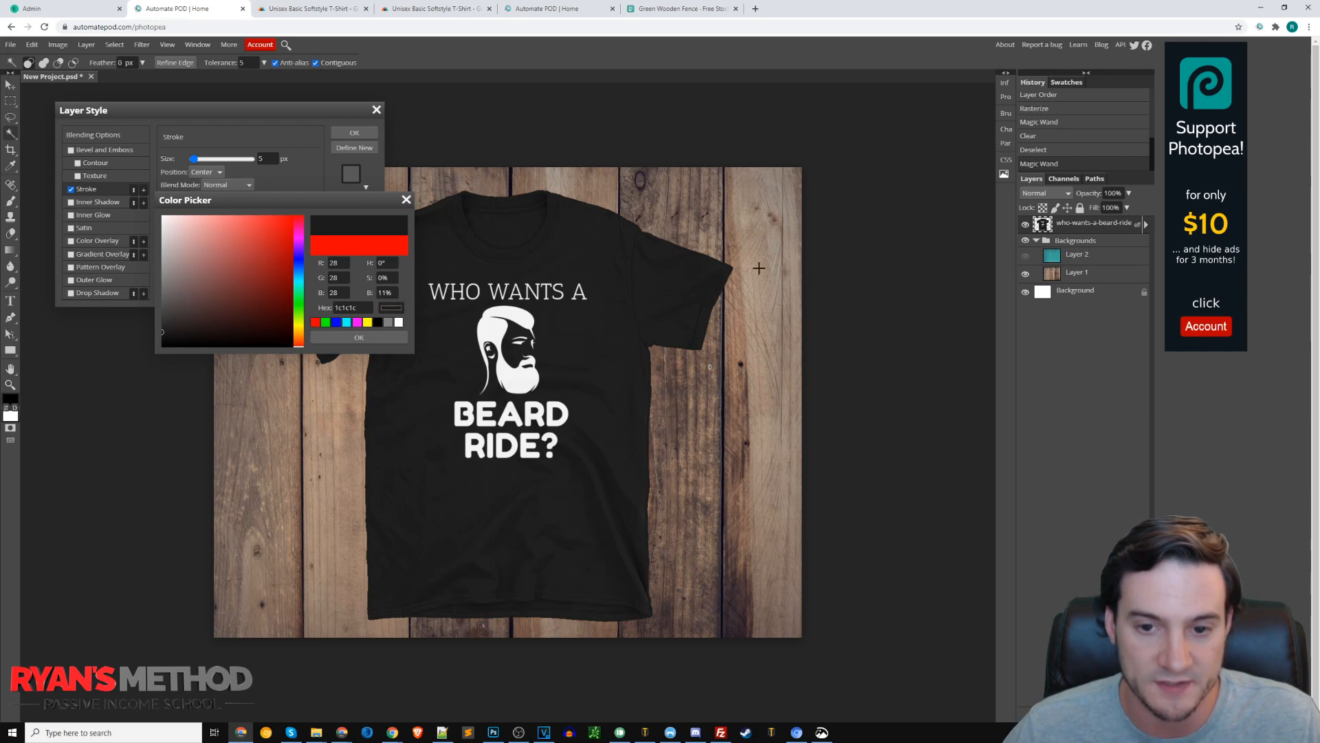
click(360, 337)
Compare stroke sizes of 4 px and 3 px around the shirt, and set the size to 4 px
drag(271, 159, 246, 160)
text(4)
key(Tab)
key(shift+Tab)
text(3)
key(Tab)
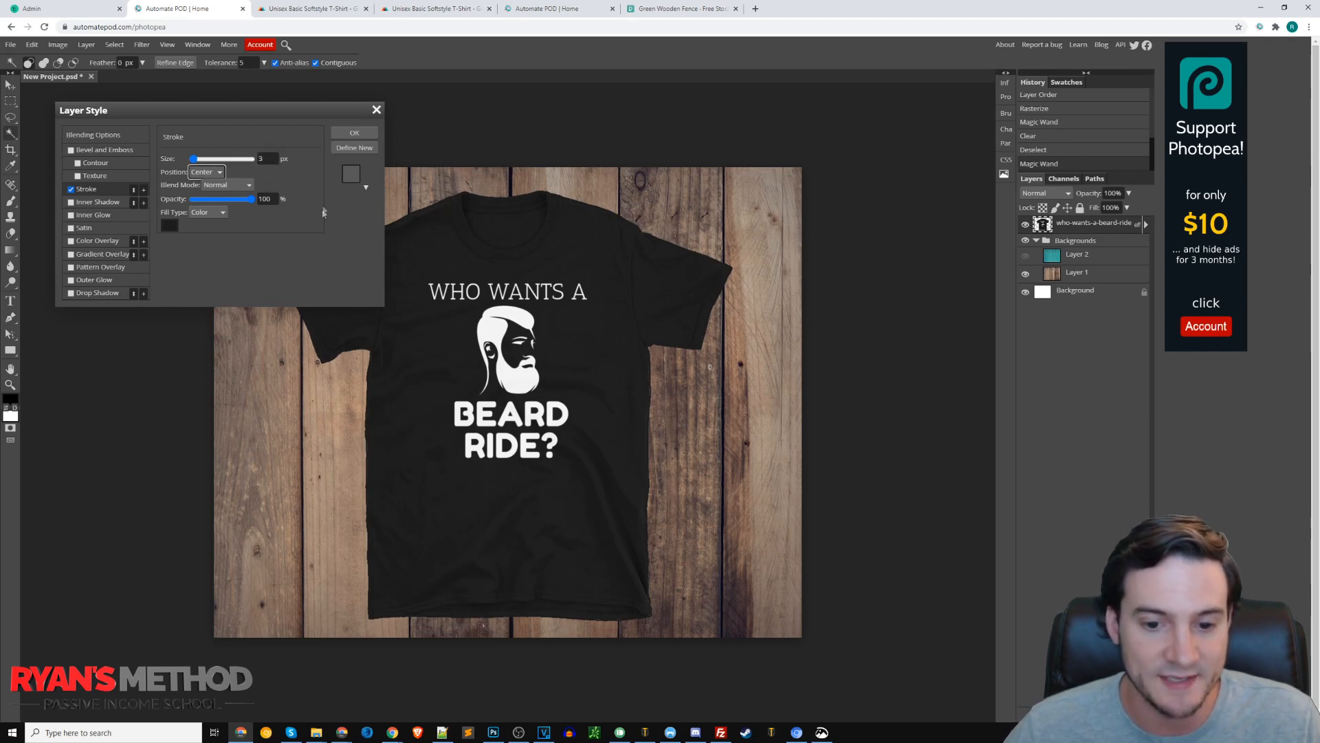
key(shift+Tab)
text(4)
key(Tab)
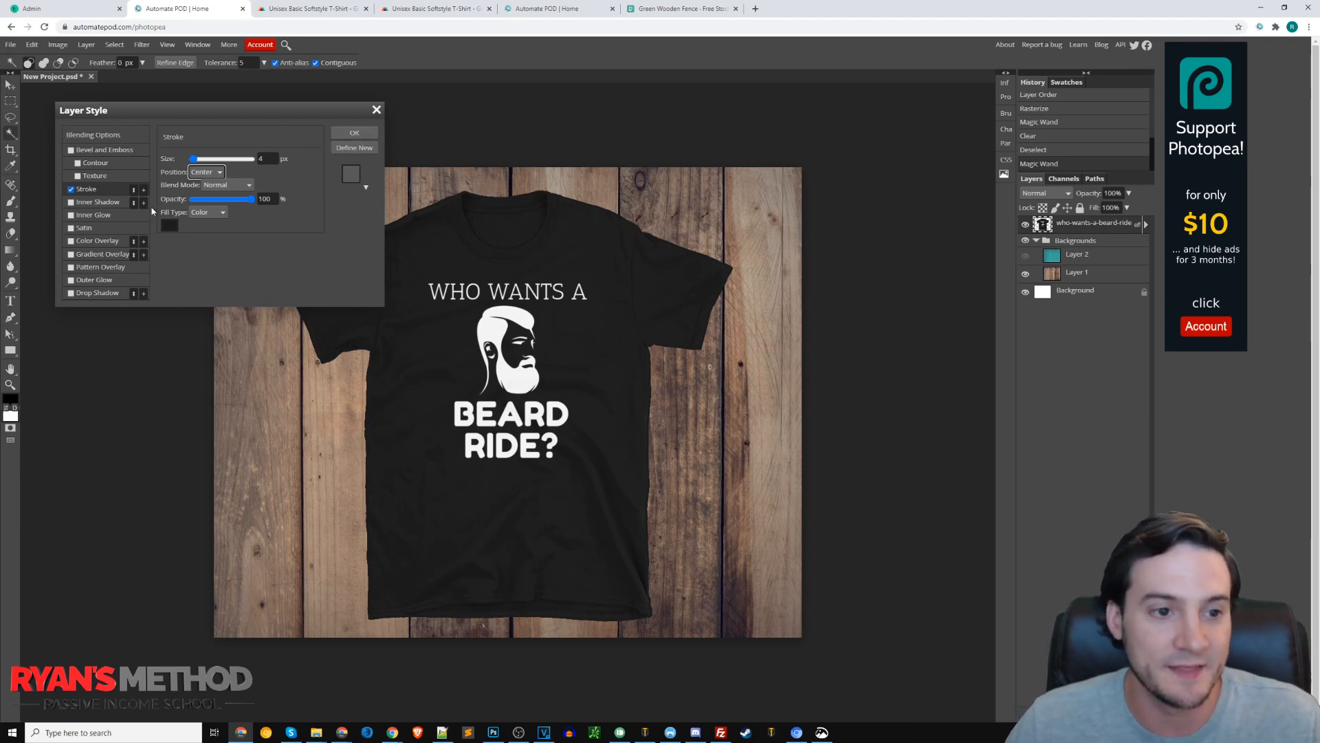
Add a drop shadow at an angle of 130 degrees to the shirt layer and apply the layer style
scroll(88, 296, down, 1)
click(86, 290)
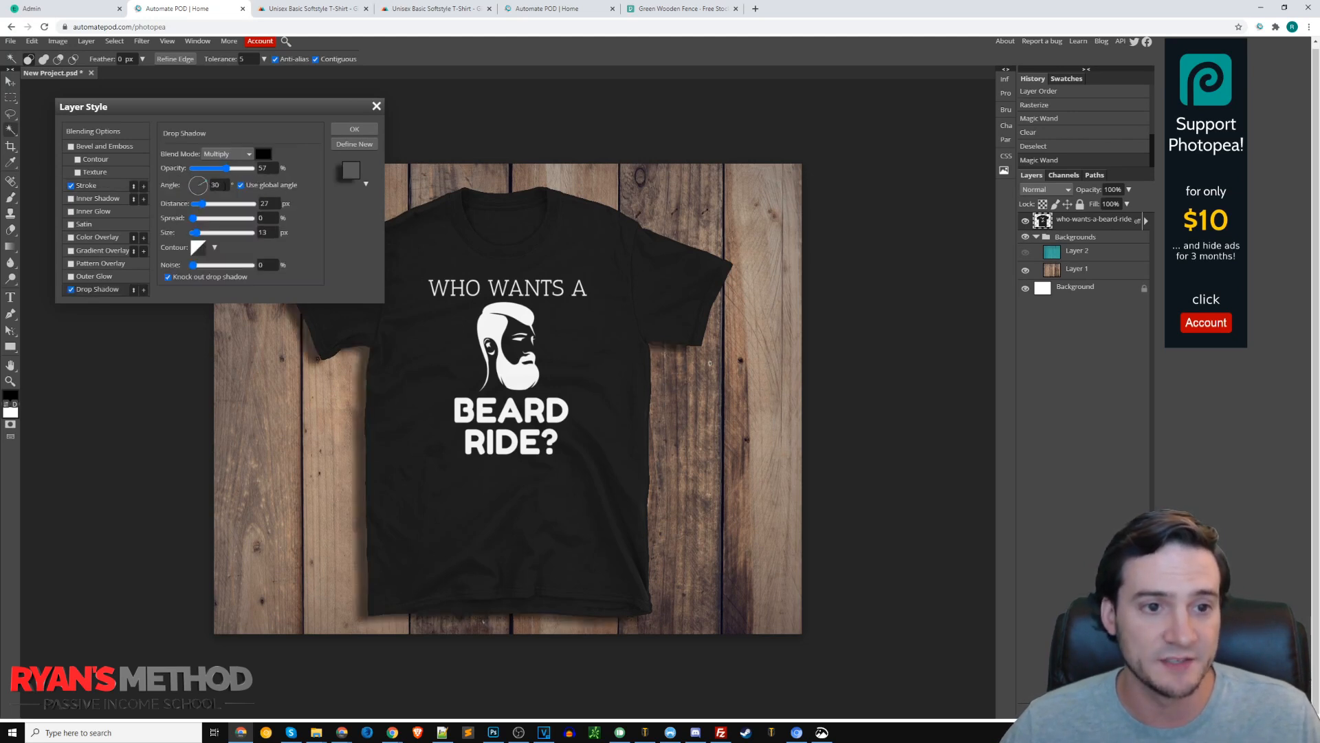
click(219, 185)
text(1)
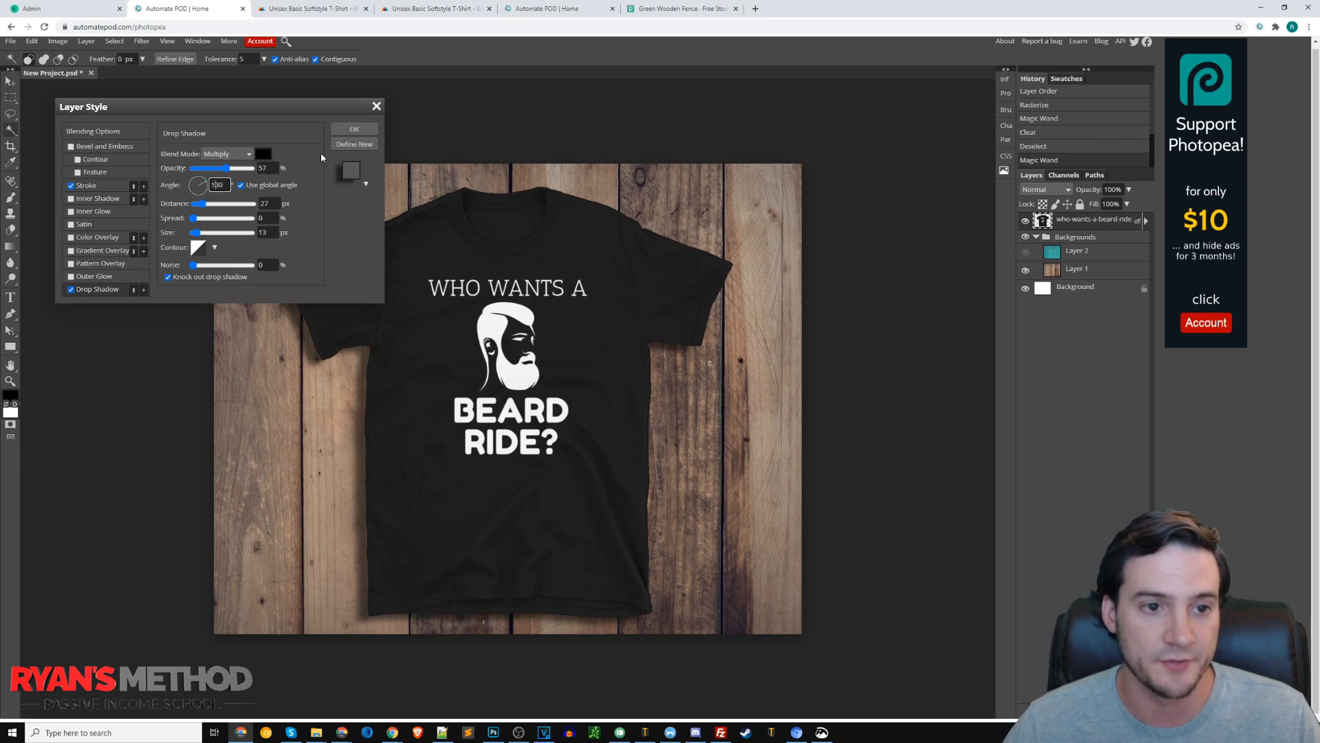
key(Tab)
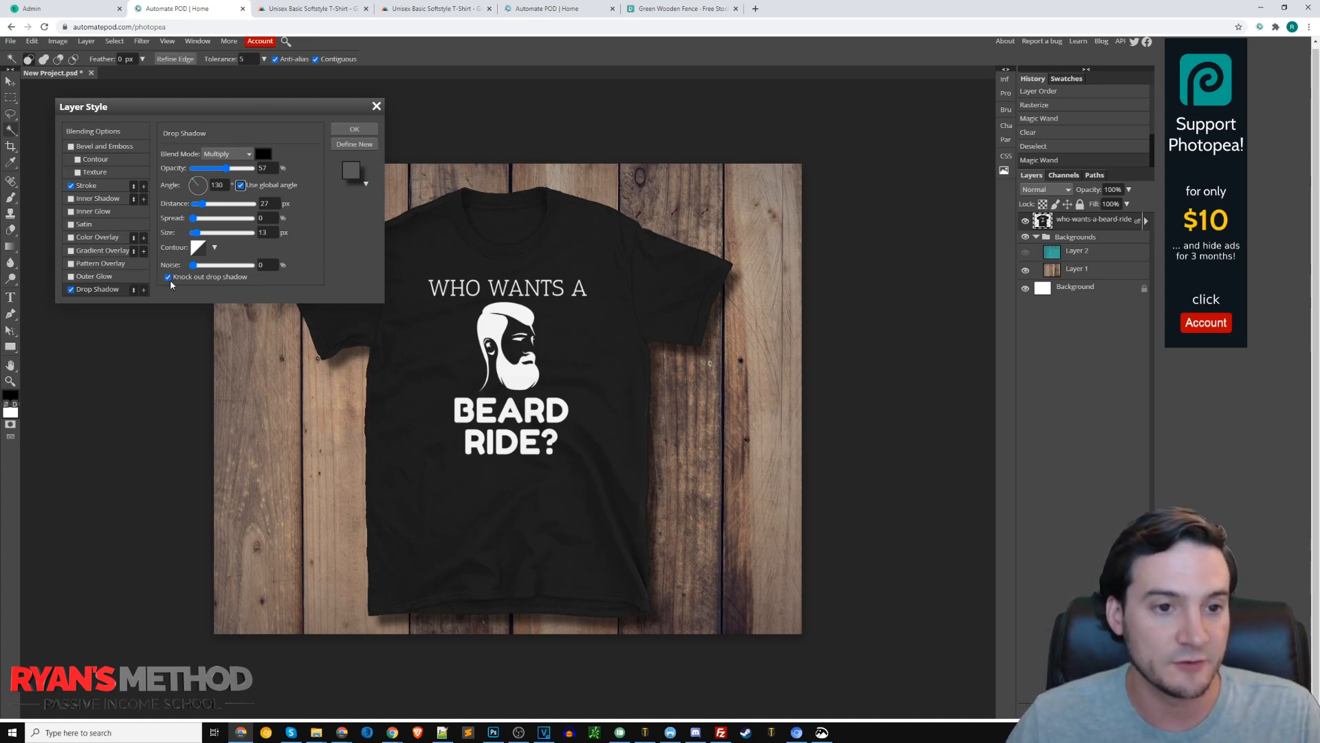
click(355, 131)
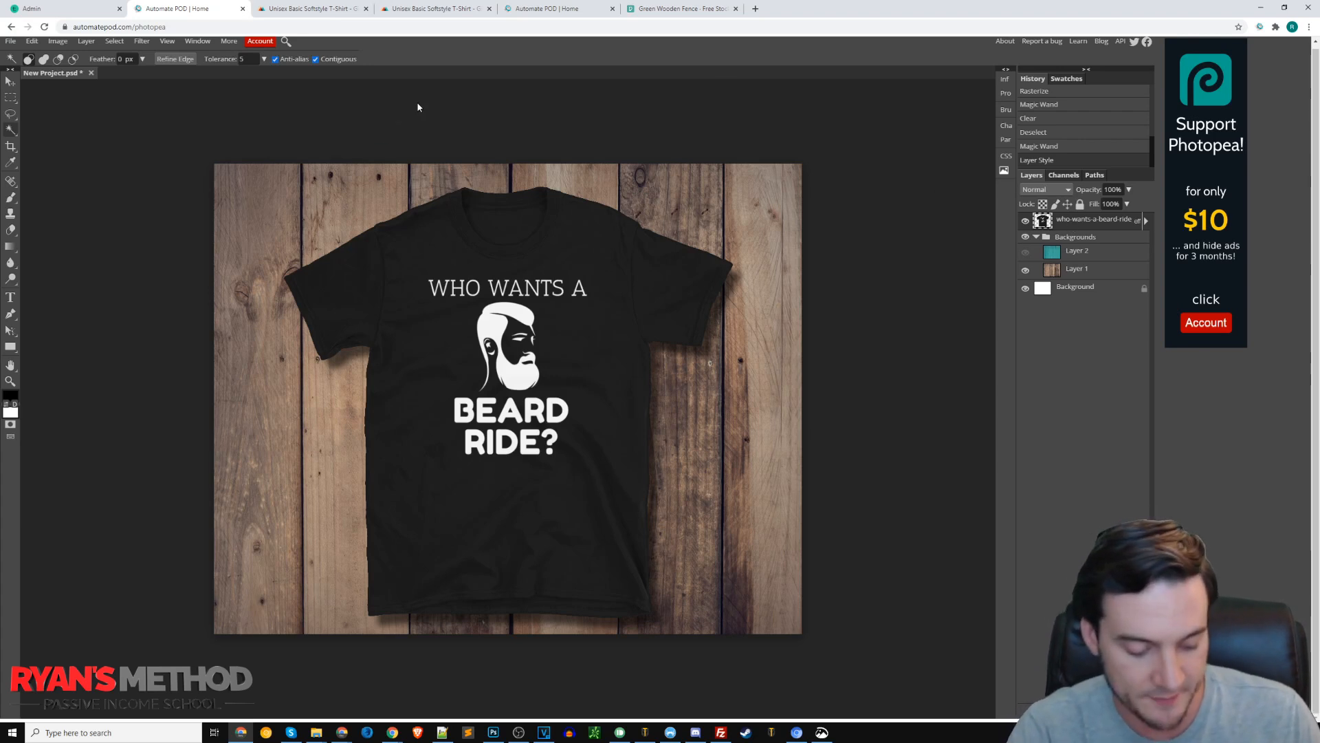
key(ctrl+t)
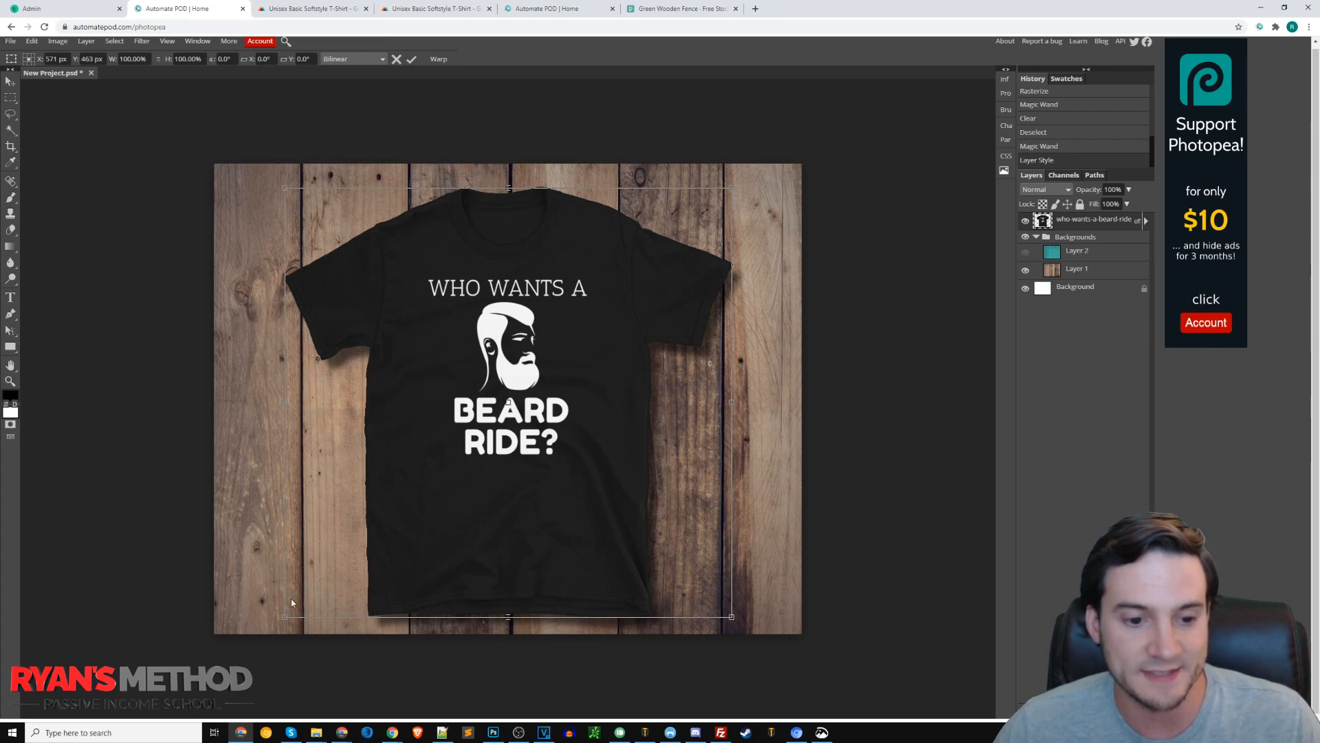
drag(283, 616, 127, 696)
key(Escape)
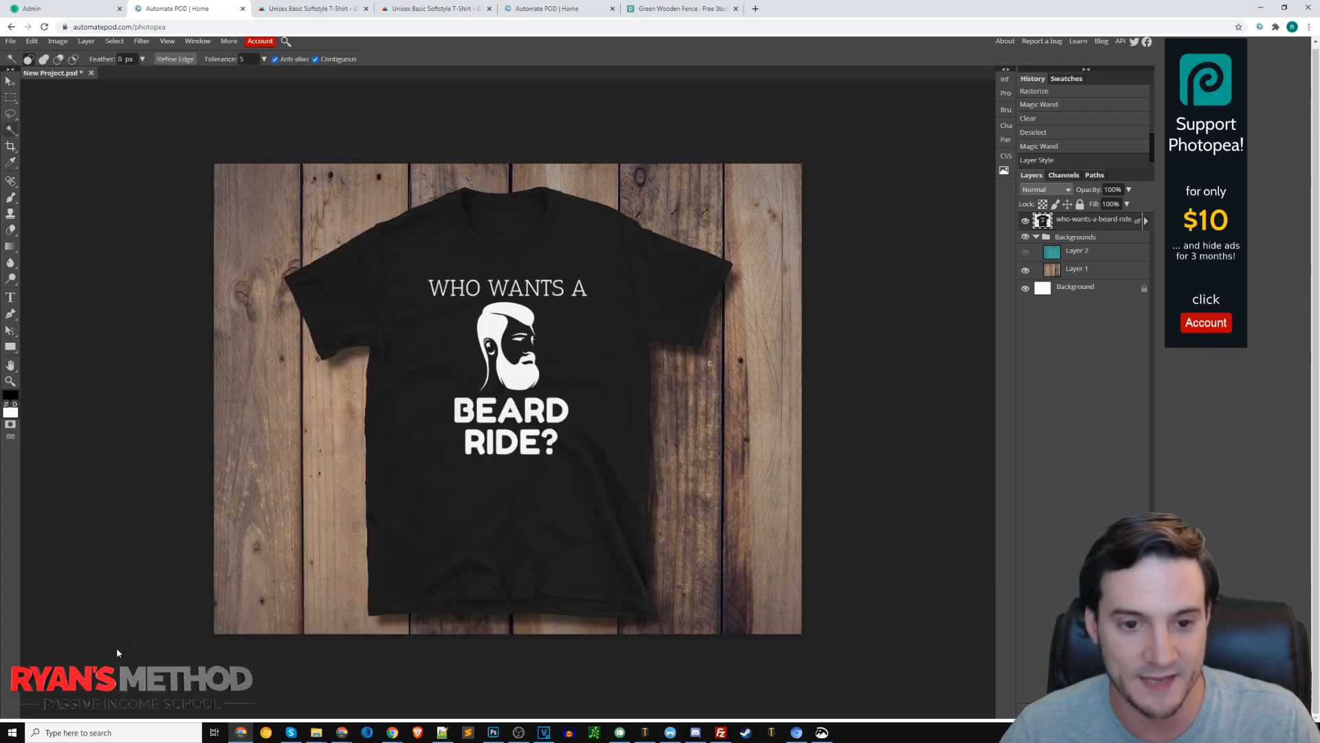
click(481, 416)
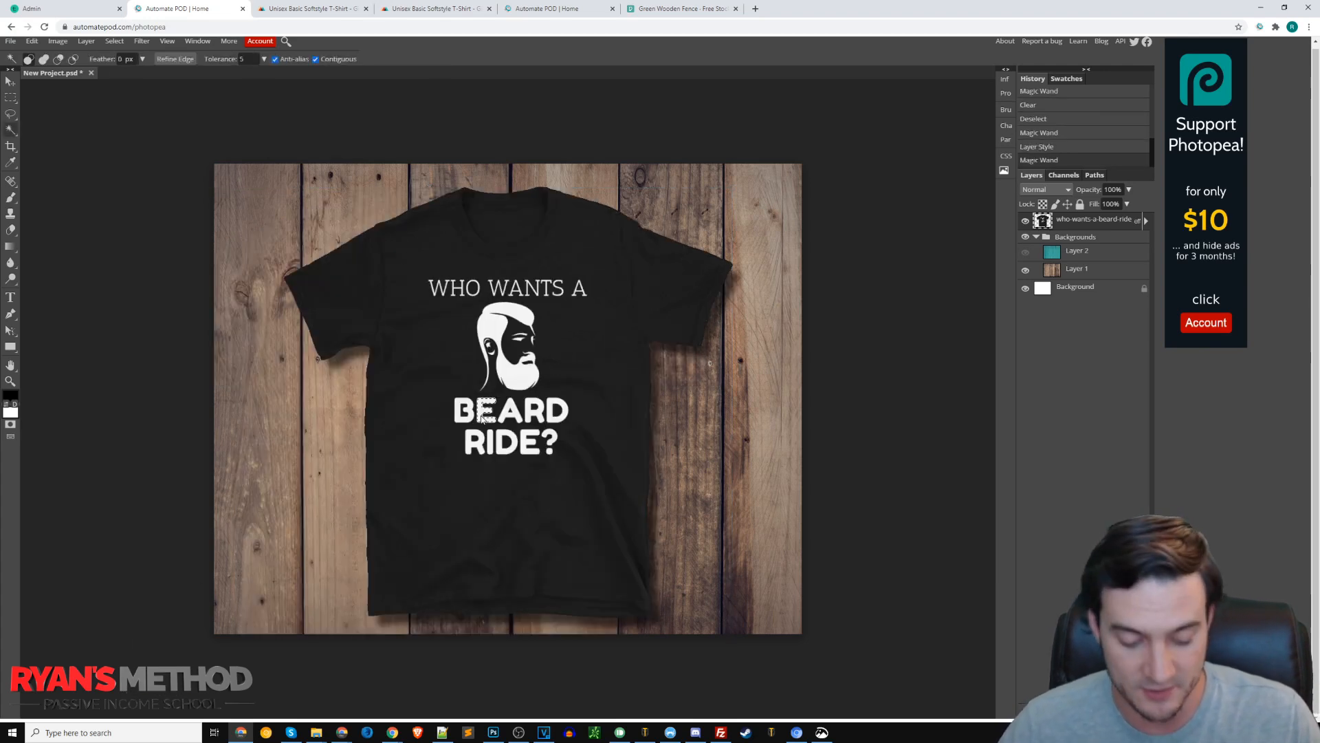
key(ctrl+t)
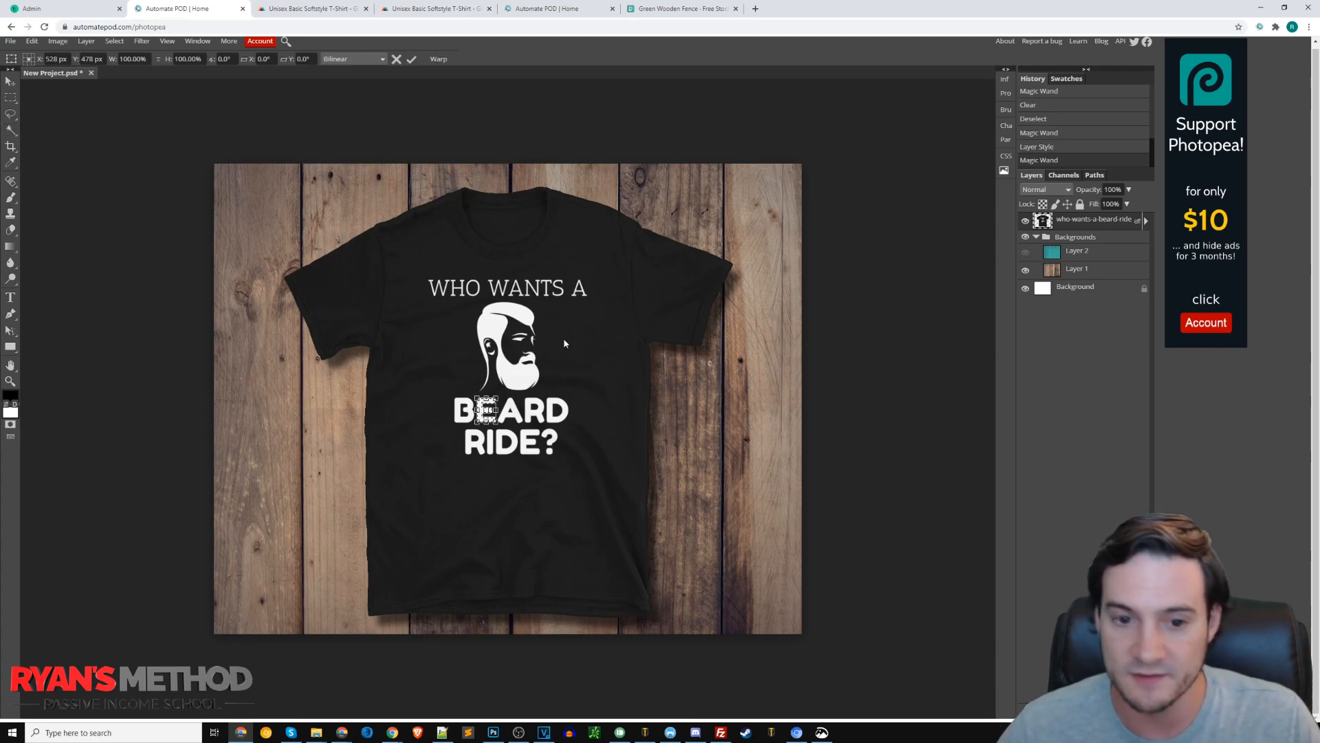
key(Return)
key(ctrl+d)
key(ctrl+z)
key(ctrl+z)
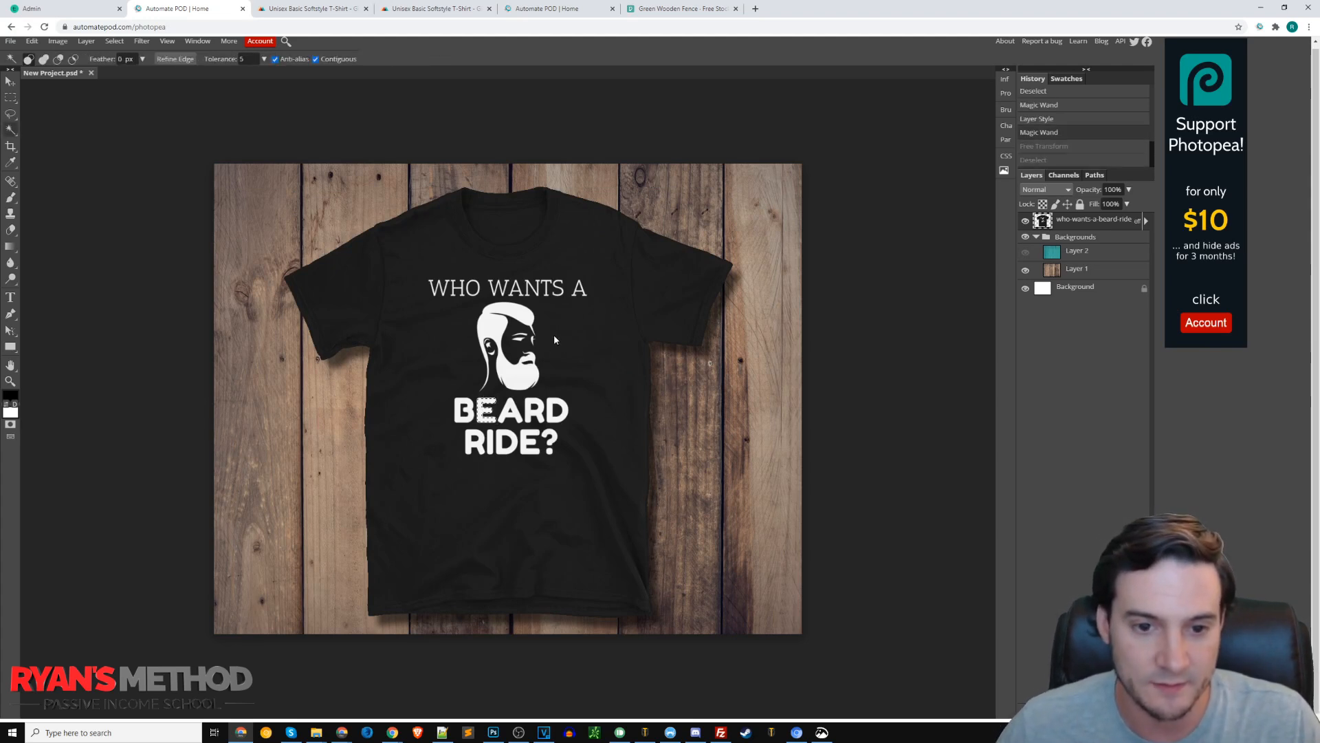
key(ctrl+d)
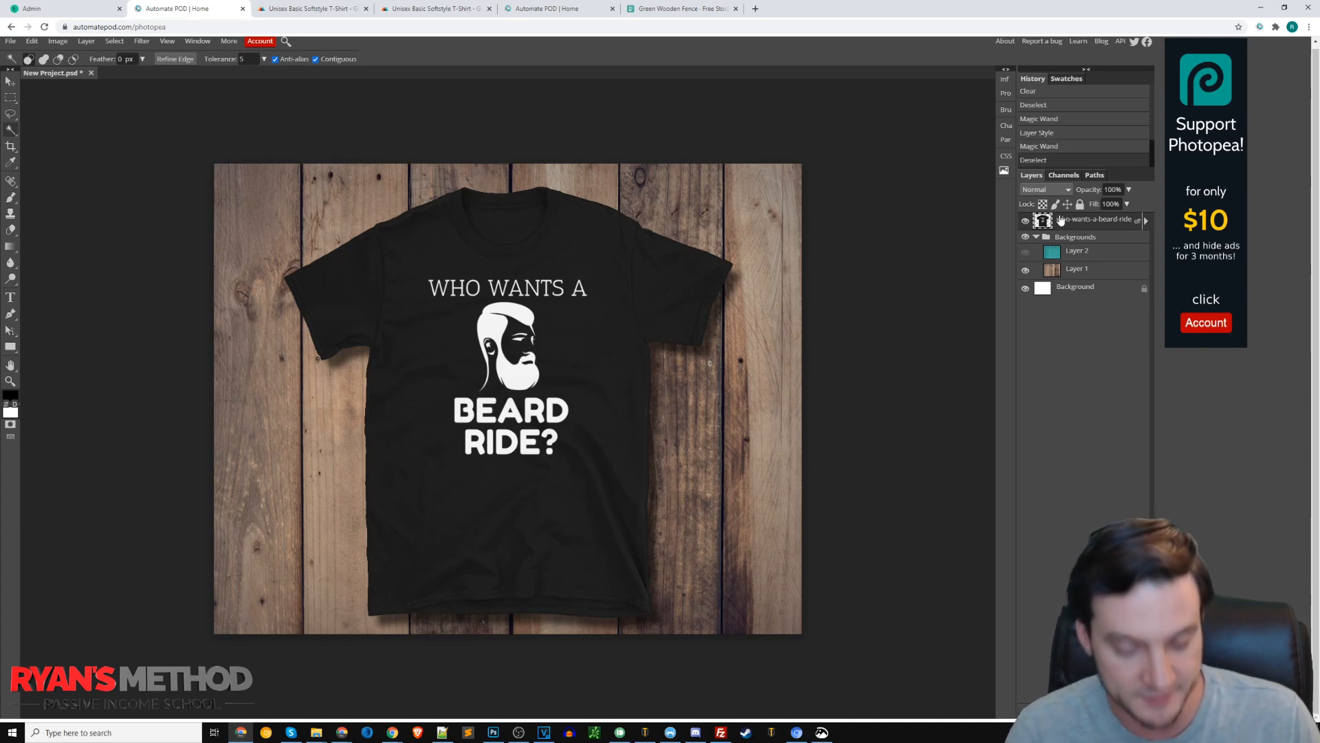
Scale the shirt layer up proportionally to about 143% and centre it horizontally, with the collar near the canvas's upper edge
key(ctrl+t)
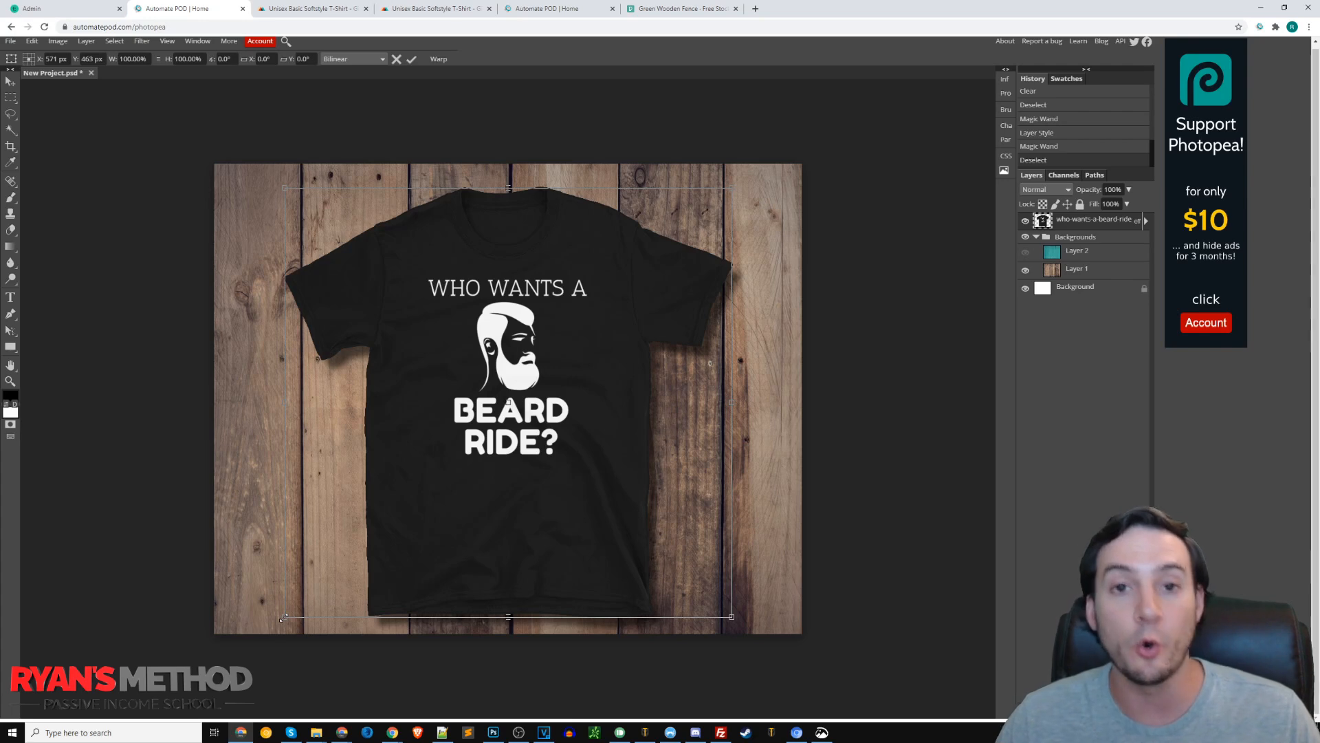
drag(286, 617, 92, 677)
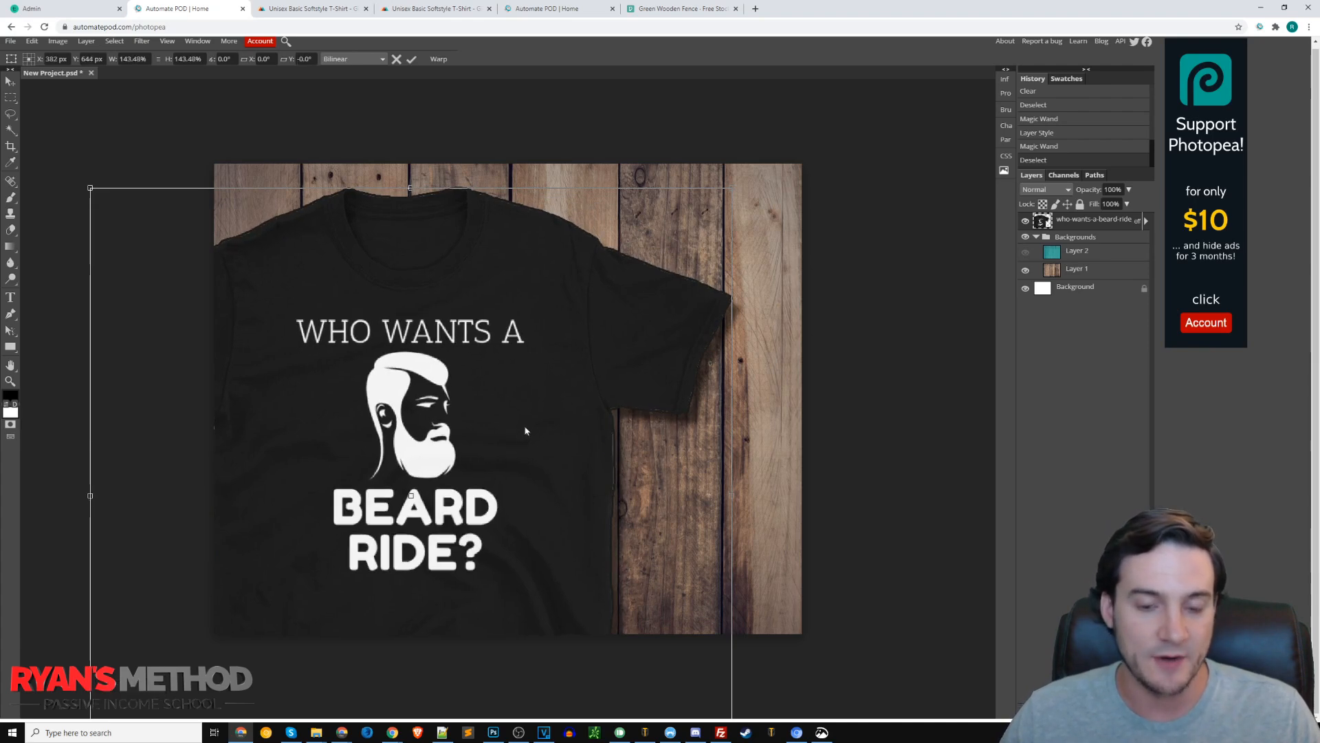
drag(519, 425, 614, 400)
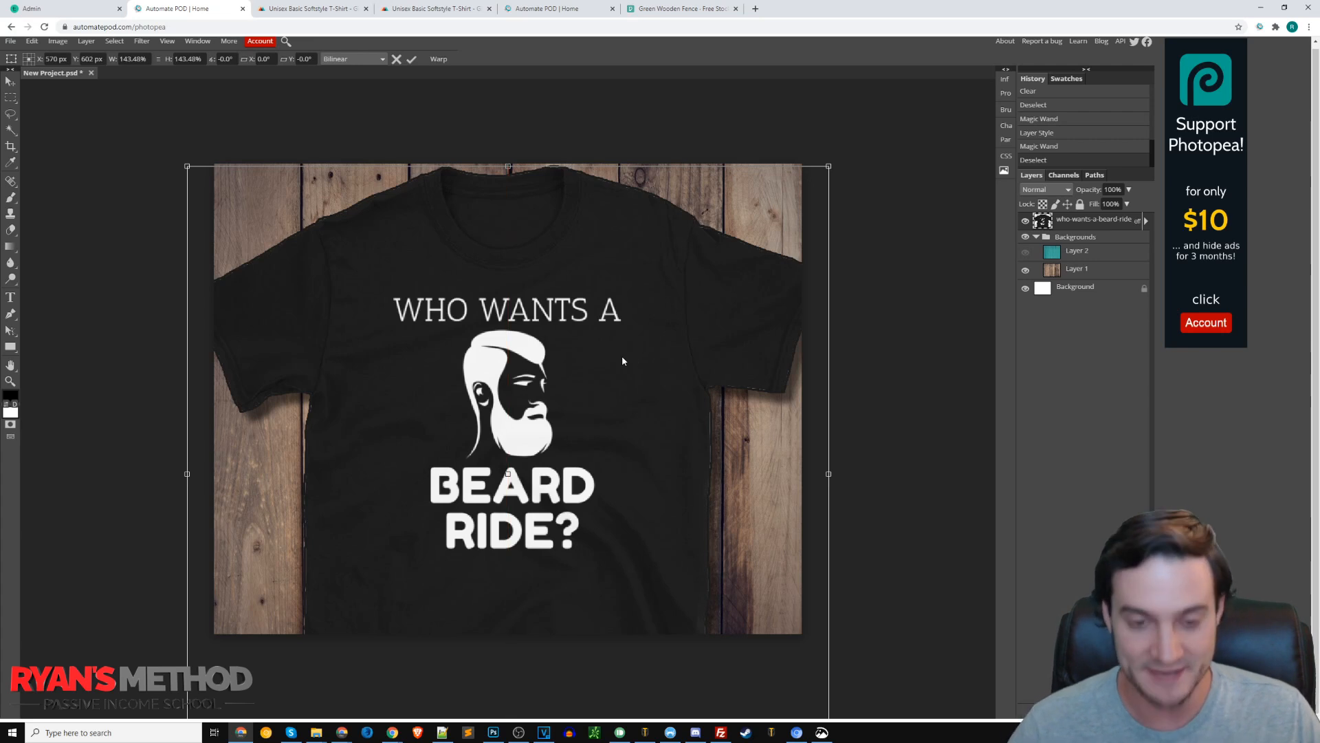
key(Return)
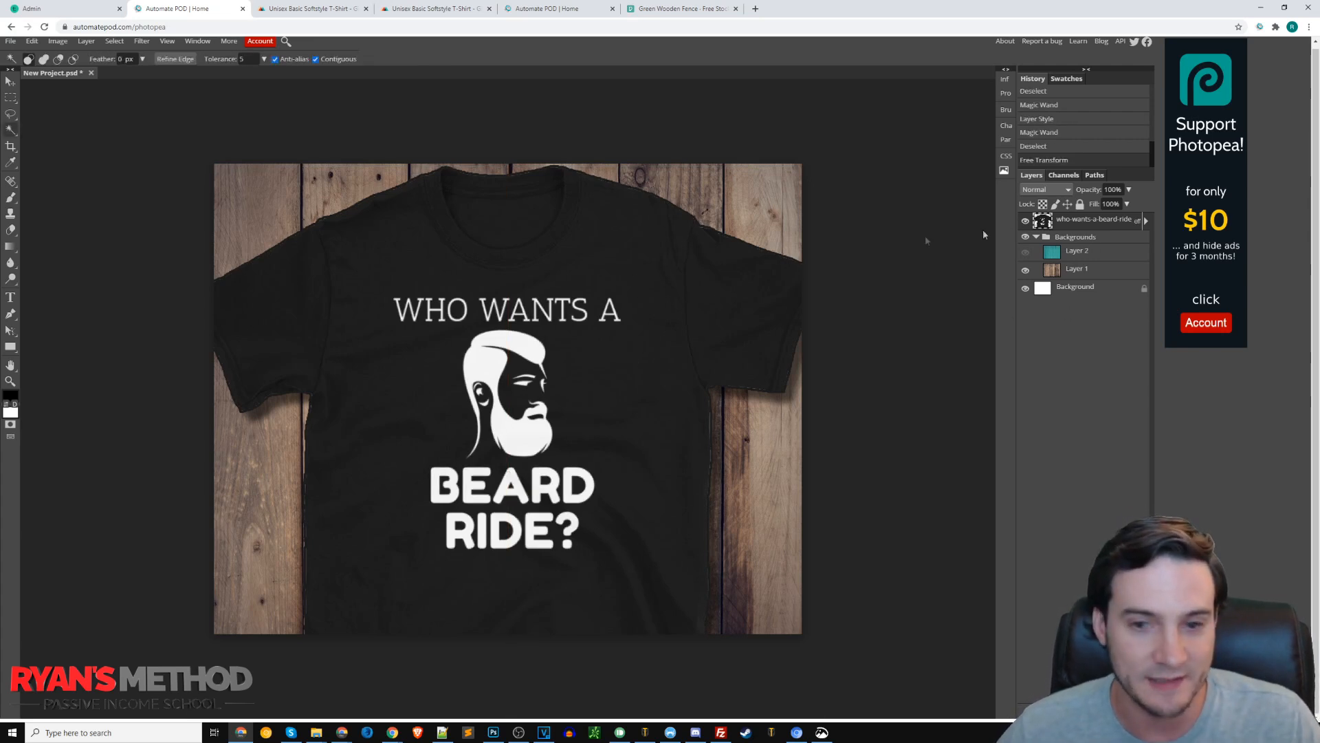
Review the stroke settings in the enlarged shirt layer's style and apply the layer style
right_click(1072, 224)
click(1107, 231)
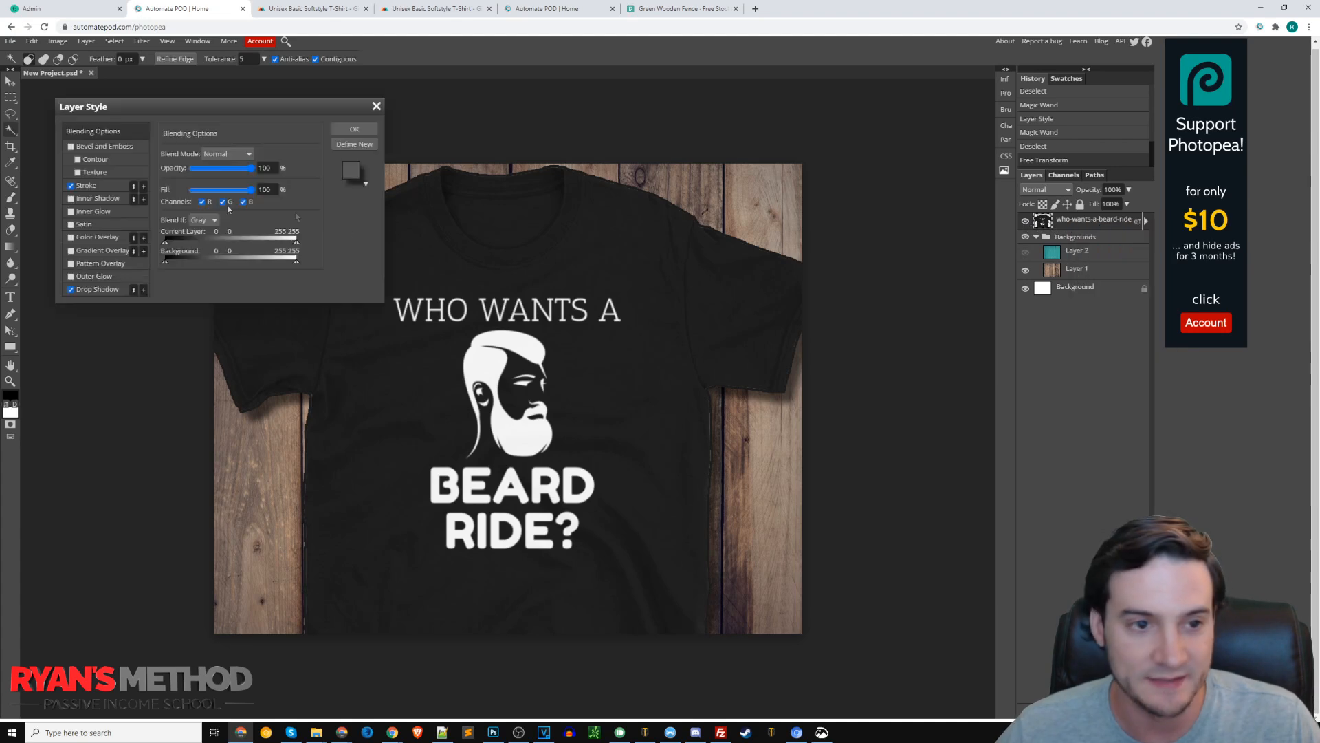
click(86, 186)
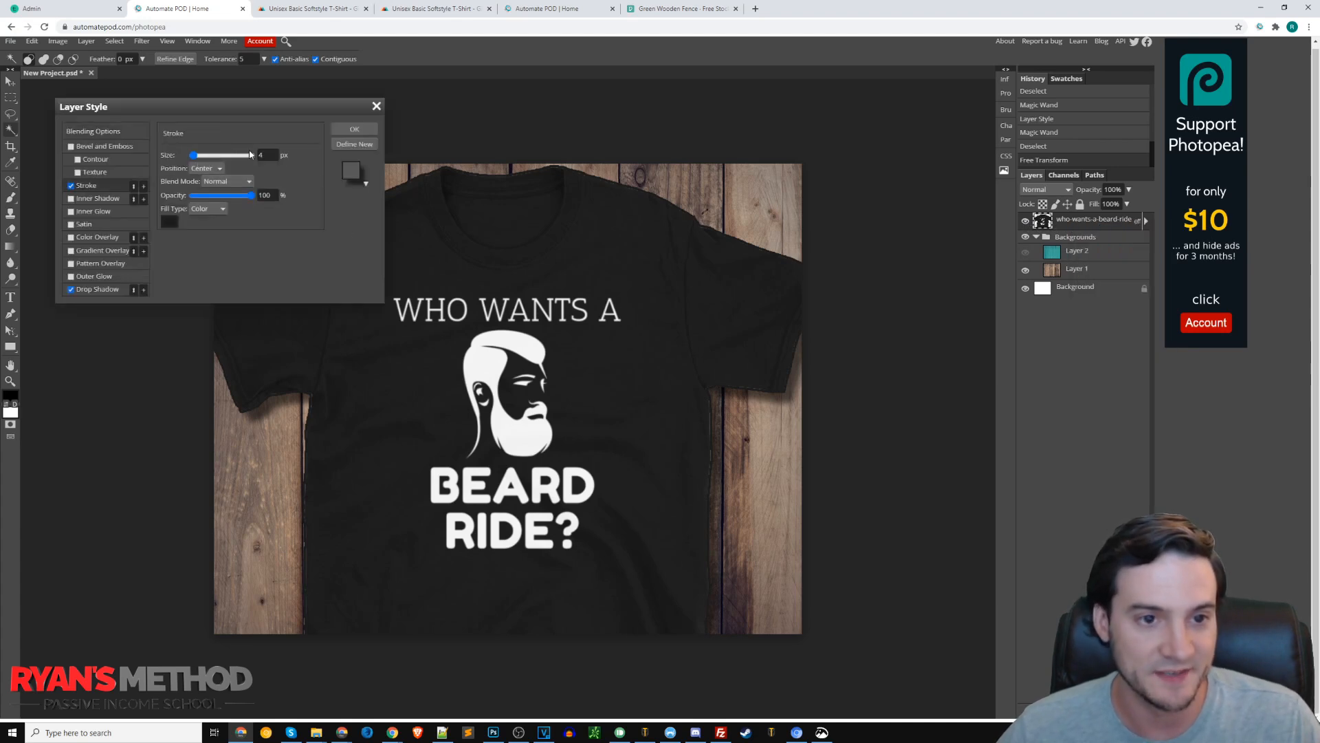
click(360, 132)
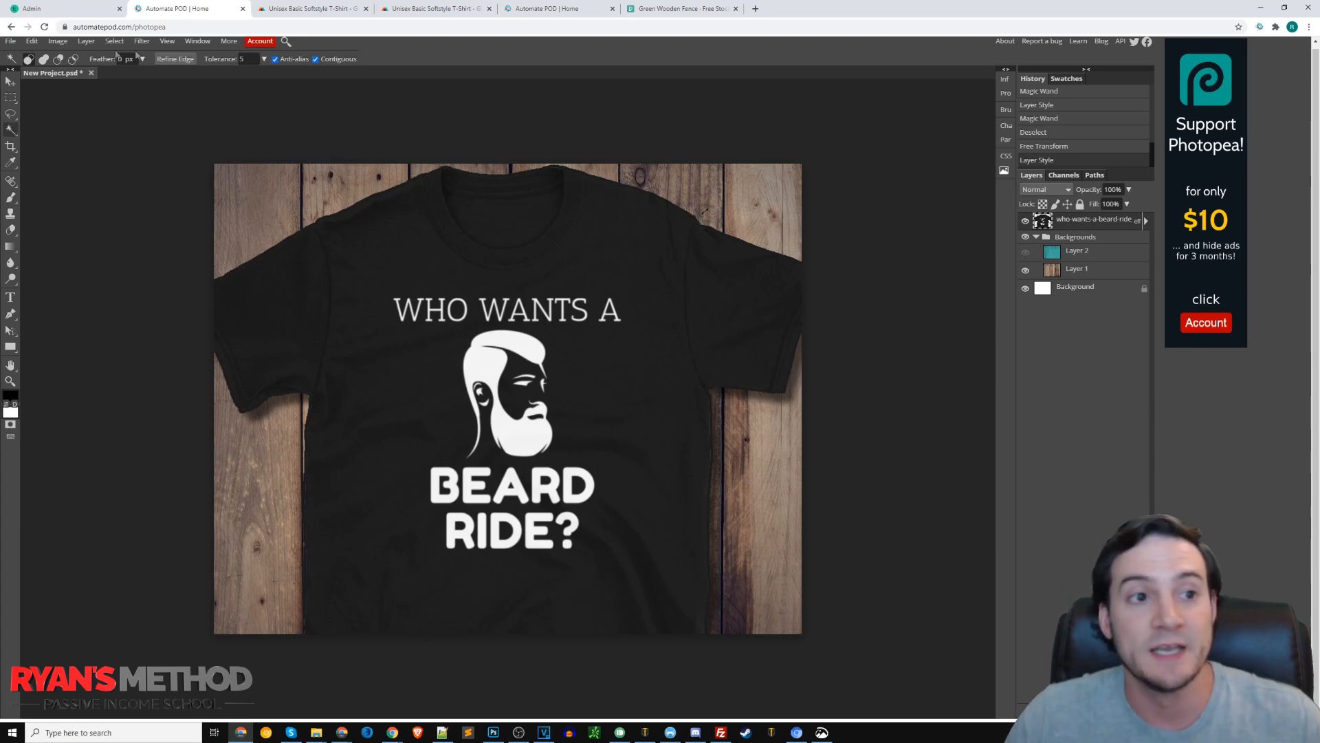
click(10, 41)
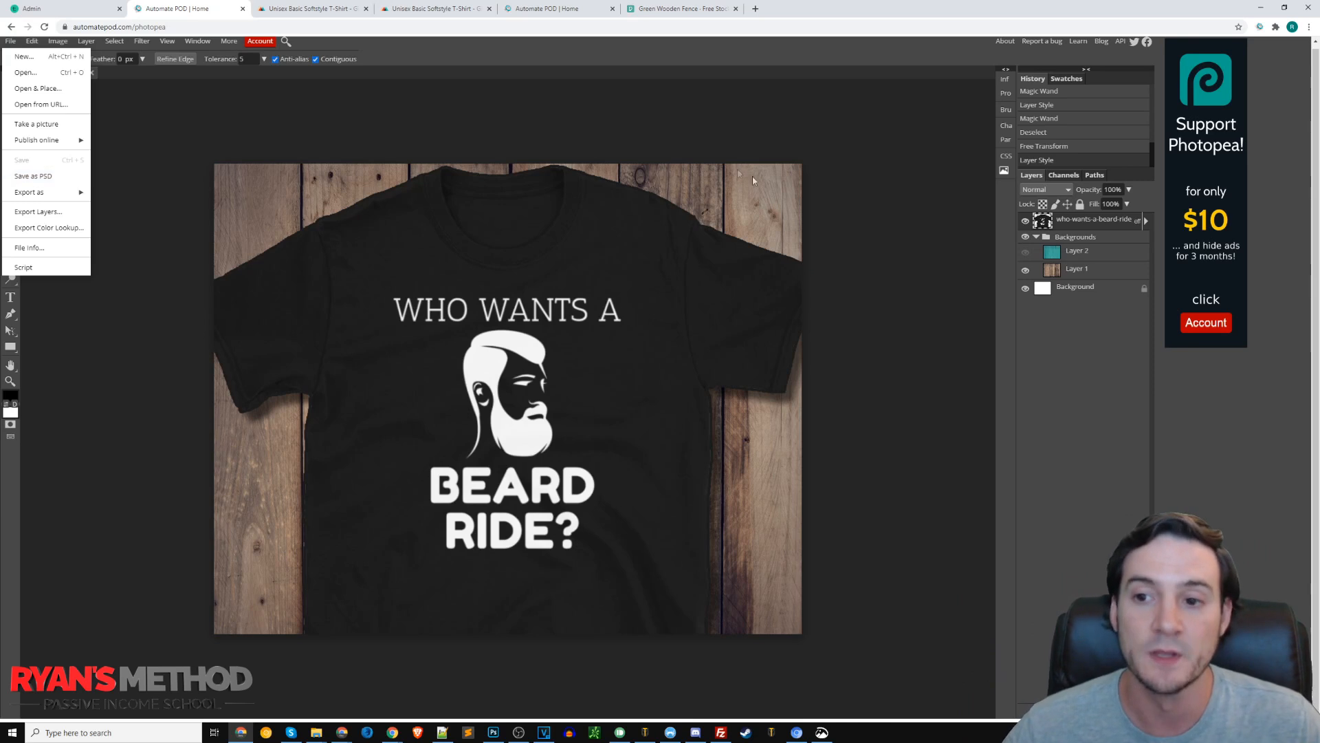
click(1071, 223)
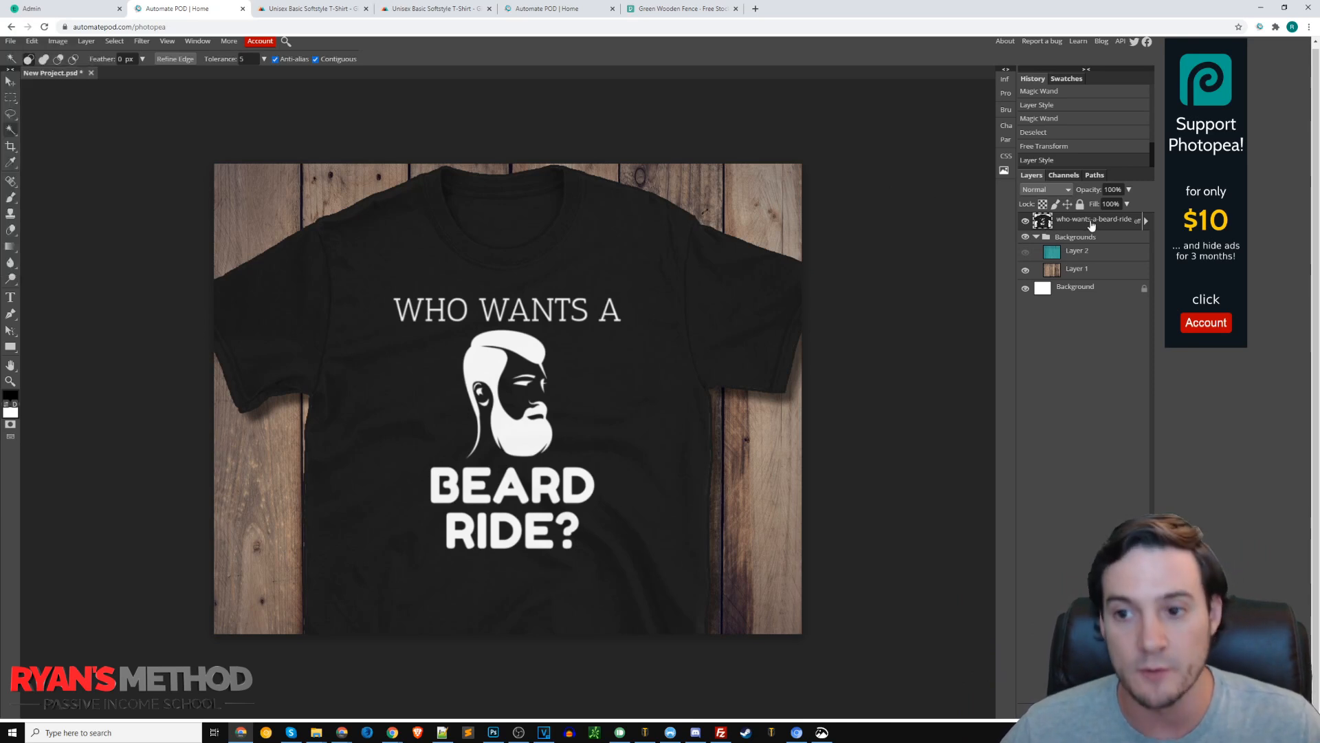